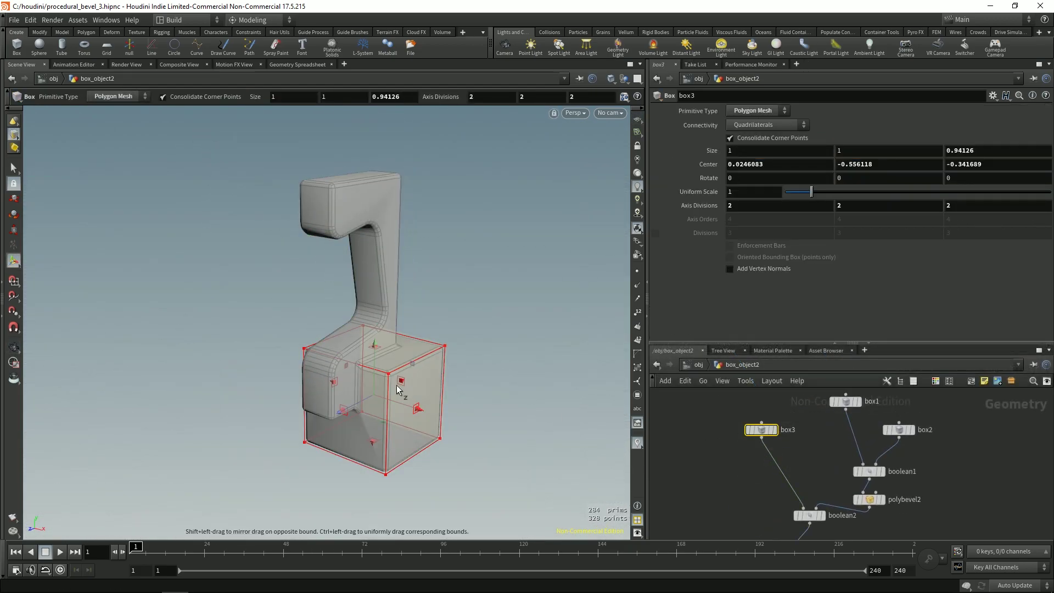
# Step: Stretch the box3 cutter box upward and wider, then frame the whole model
pyautogui.keyDown('alt'); pyautogui.moveTo(397, 384); pyautogui.dragTo(370, 388); pyautogui.keyUp('alt')
pyautogui.moveTo(763, 530); pyautogui.dragTo(753, 442, button='middle')
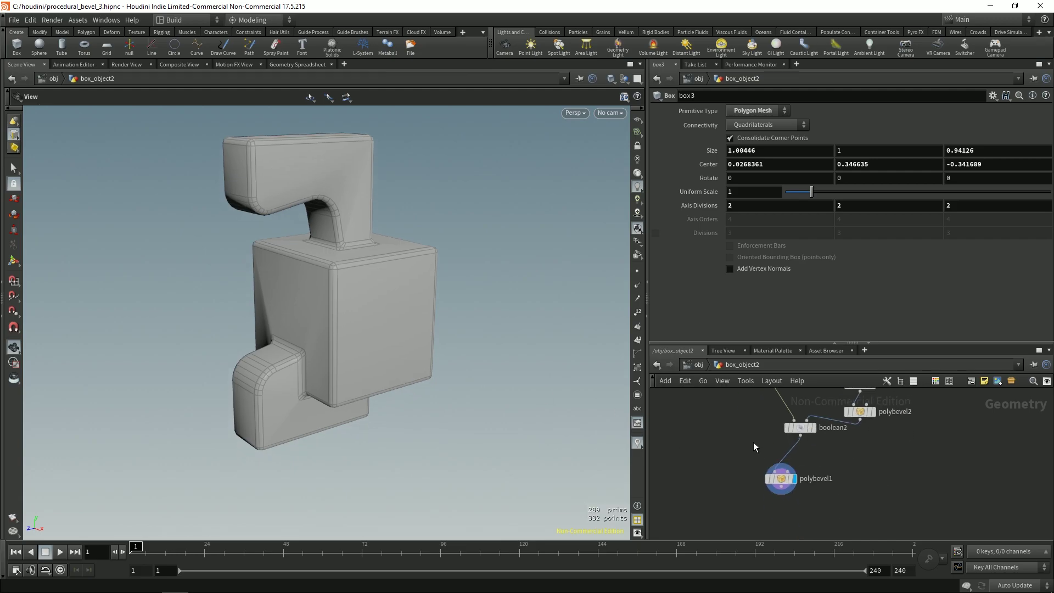
# Step: Add Divide, Split and Group nodes, compare the bevel variants, and toggle fuse2's bypass
pyautogui.press('Tab')
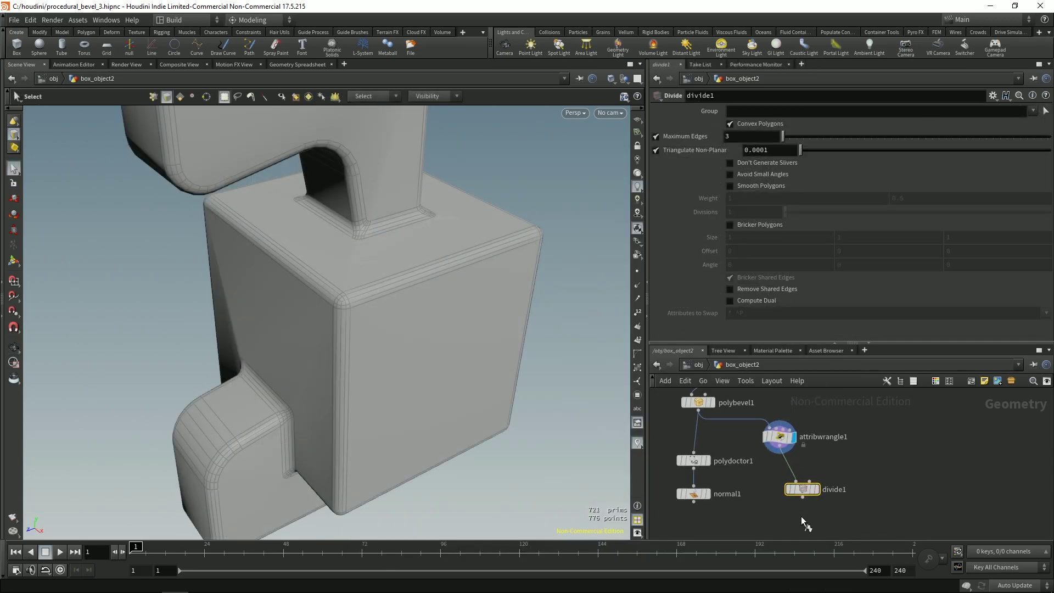
pyautogui.click(816, 489)
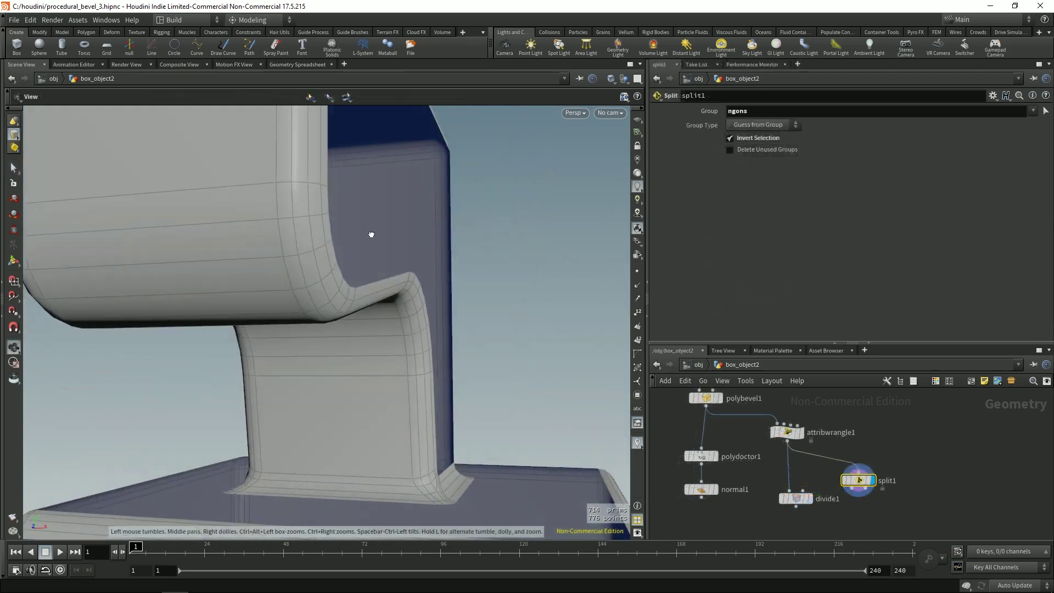
pyautogui.moveTo(369, 233); pyautogui.dragTo(346, 266)
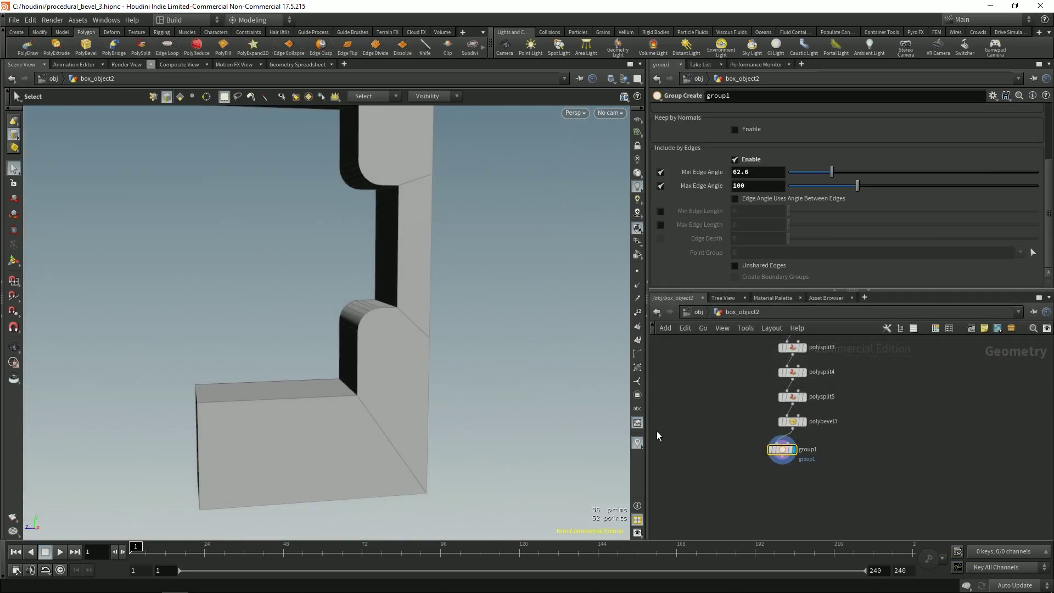
pyautogui.press('Escape')
pyautogui.moveTo(330, 308); pyautogui.dragTo(384, 319)
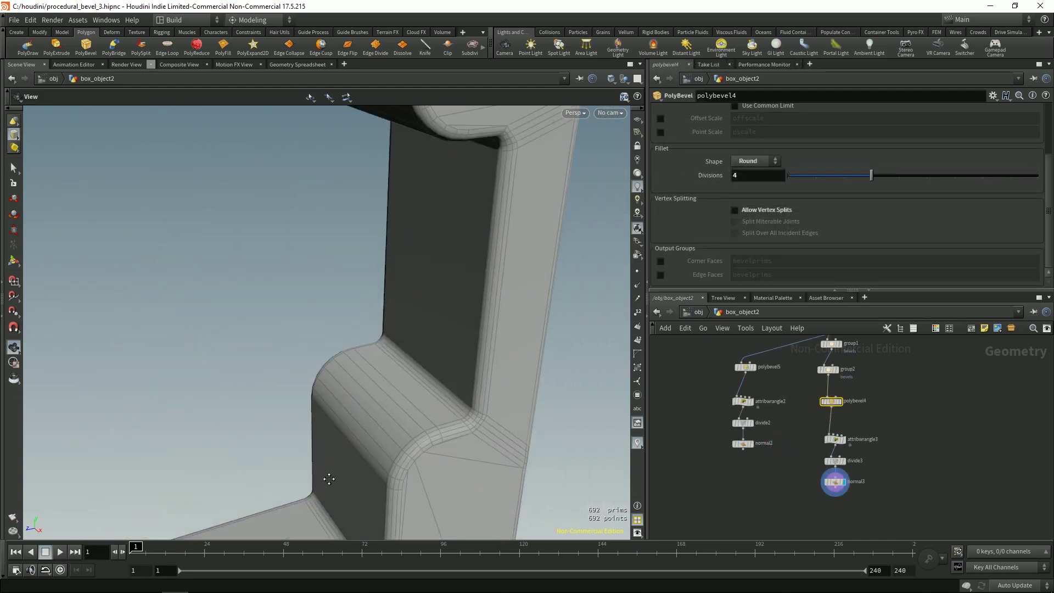
pyautogui.moveTo(327, 480); pyautogui.dragTo(350, 346)
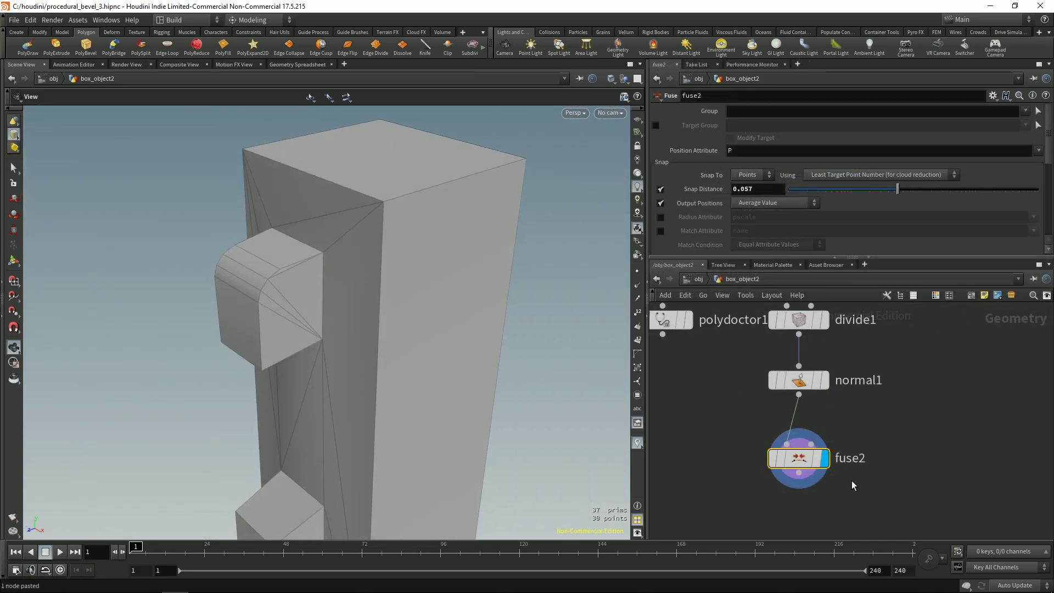
pyautogui.press('b')
pyautogui.press('b')
pyautogui.press('b')
pyautogui.press('b')
pyautogui.press('b')
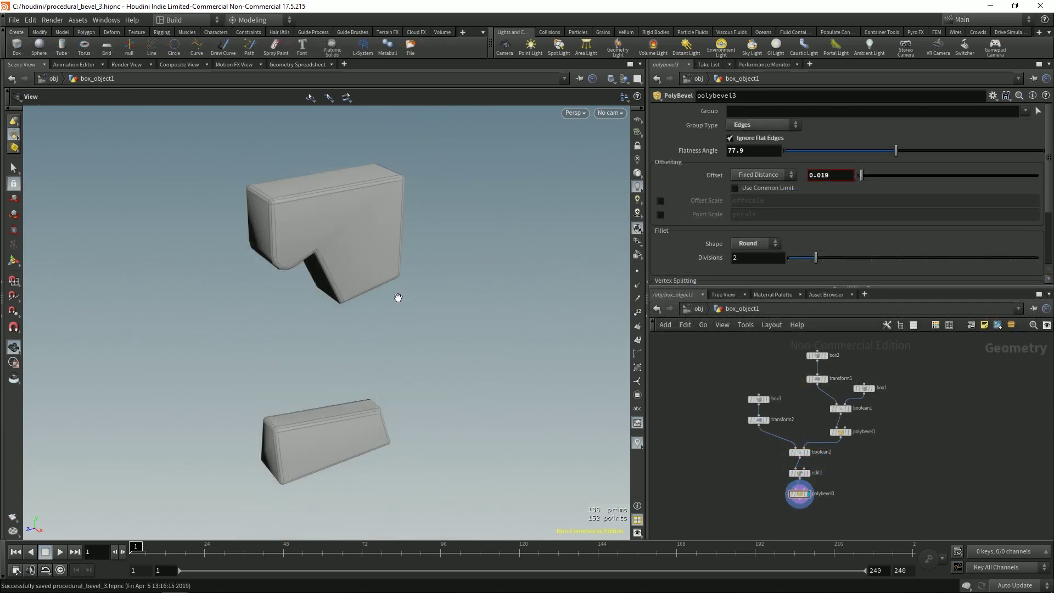
# Step: Display the plain box2 and rotated transform1 results, inspecting box2's sizing handles
pyautogui.moveTo(413, 294); pyautogui.dragTo(392, 293)
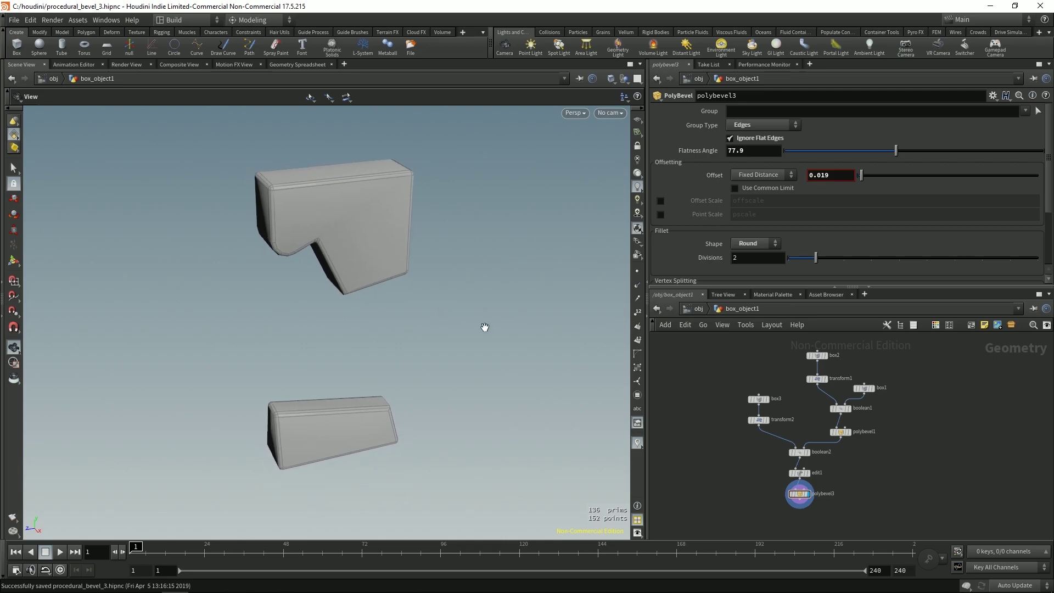
pyautogui.scroll(3, 741, 379)
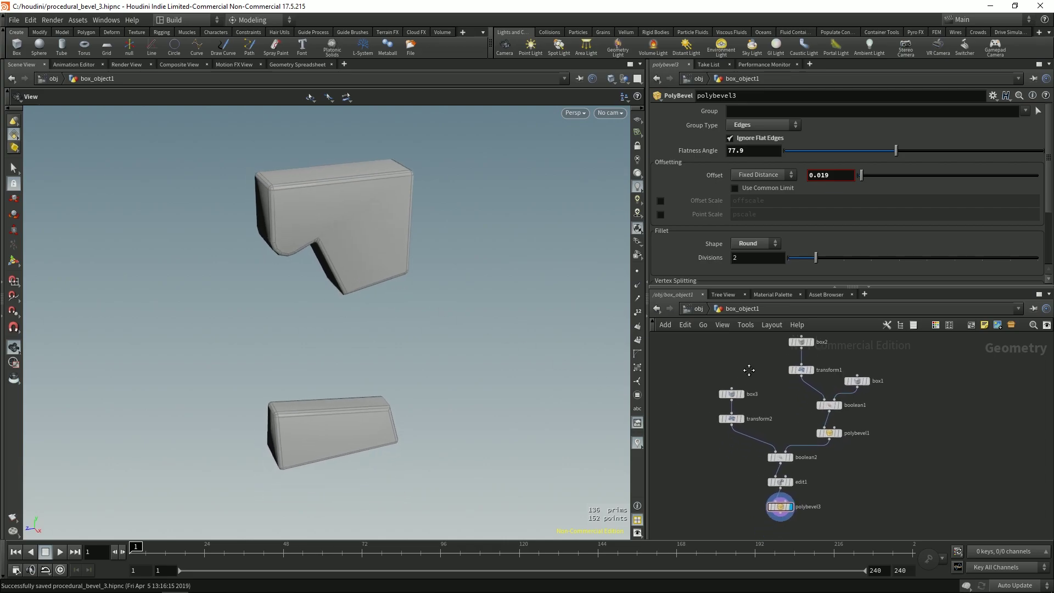
pyautogui.moveTo(802, 386); pyautogui.dragTo(804, 384)
pyautogui.click(789, 365)
pyautogui.moveTo(307, 283); pyautogui.dragTo(378, 316)
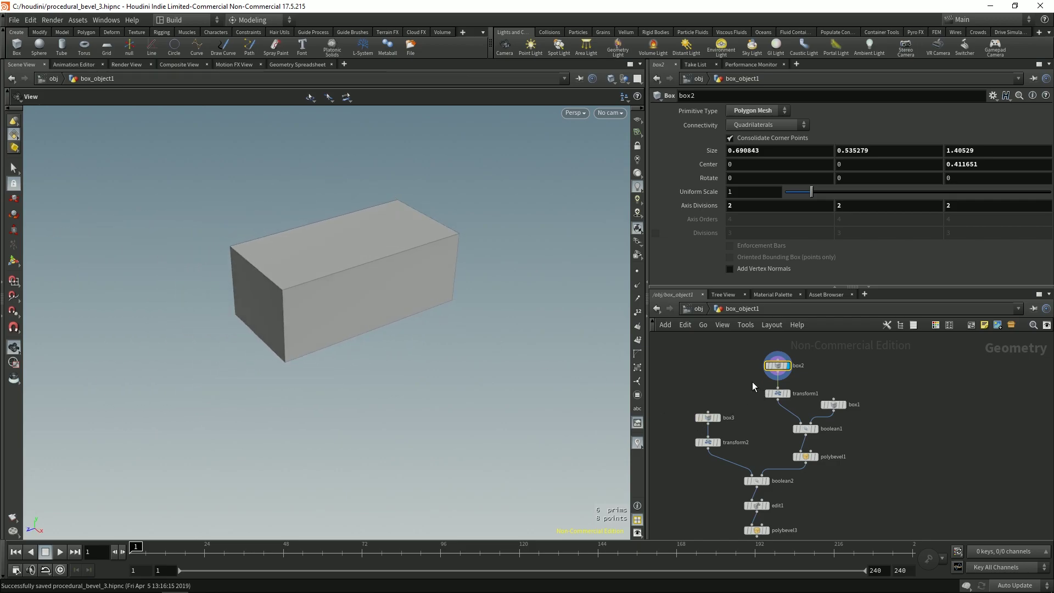
pyautogui.click(776, 394)
pyautogui.click(789, 393)
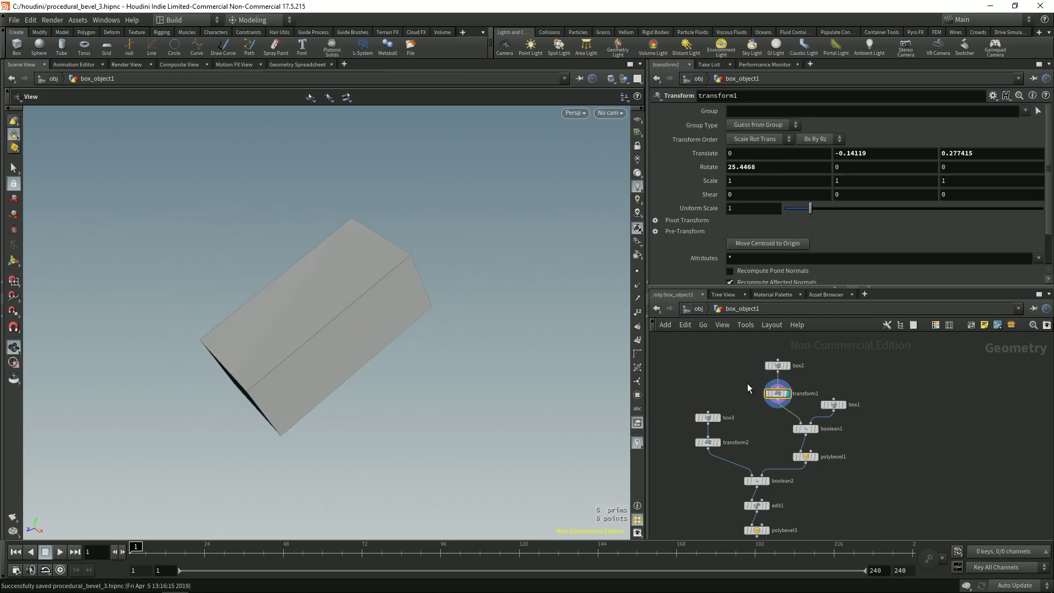
pyautogui.click(774, 365)
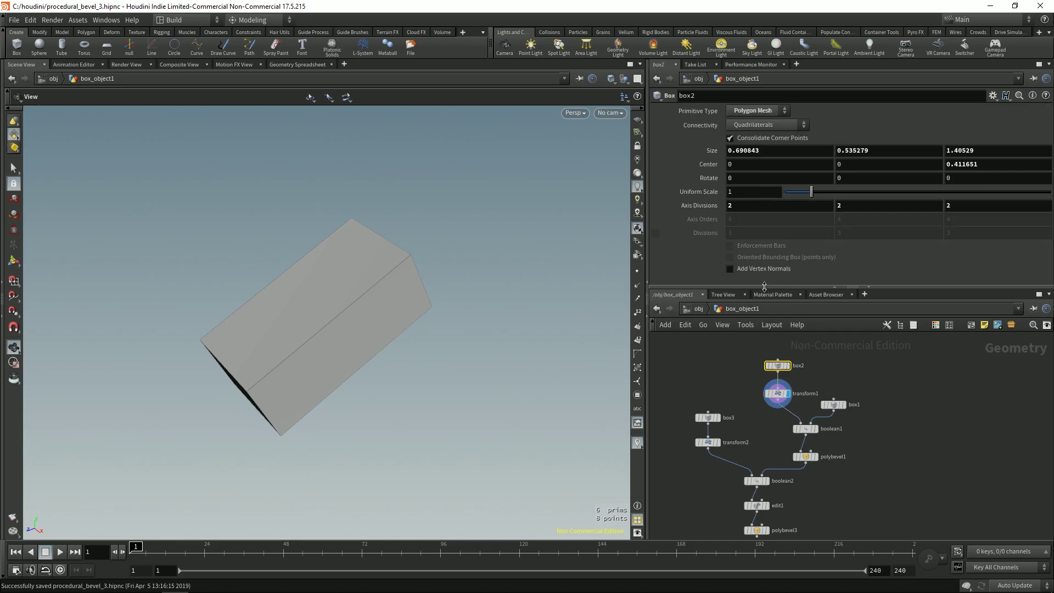
pyautogui.press('Return')
pyautogui.moveTo(340, 330); pyautogui.dragTo(326, 257)
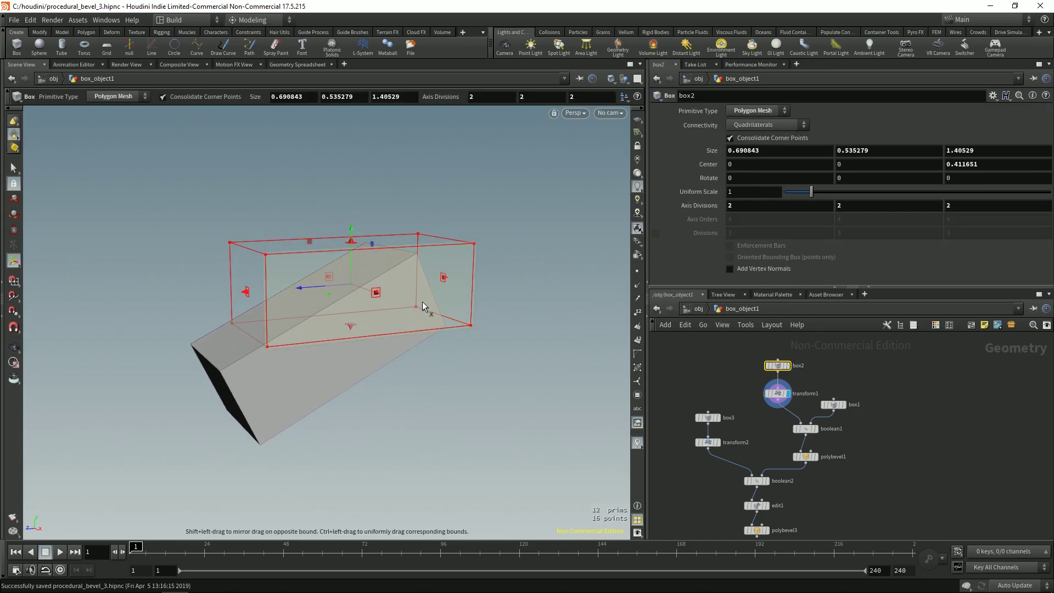
pyautogui.scroll(-1, 773, 381)
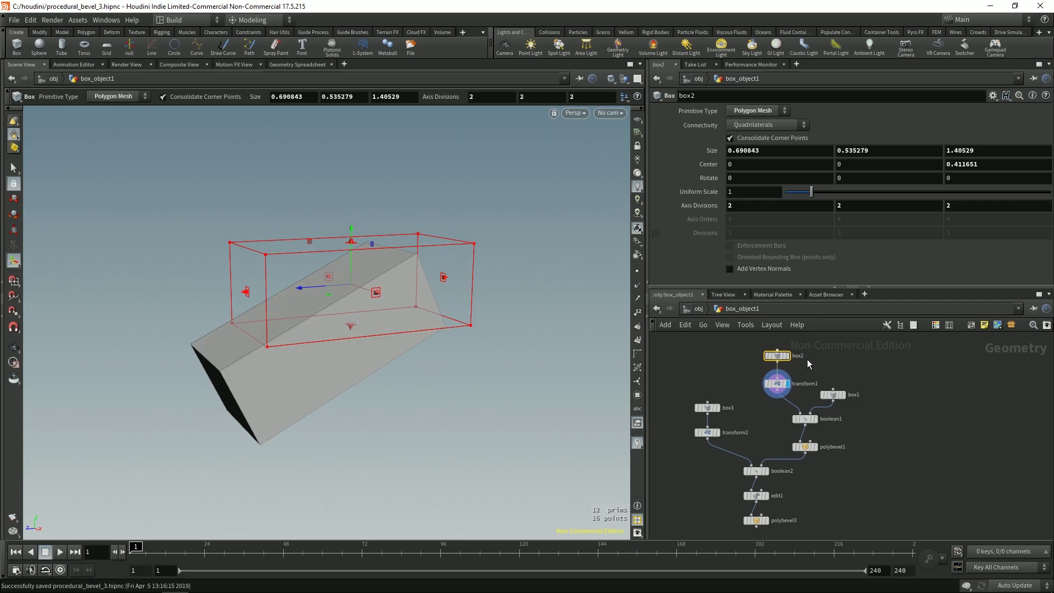
# Step: Display only the box1 cutter and show its sizing handles
pyautogui.click(776, 383)
pyautogui.press('F2')
pyautogui.click(833, 395)
pyautogui.click(848, 395)
pyautogui.press('Escape')
pyautogui.moveTo(423, 308); pyautogui.dragTo(461, 288)
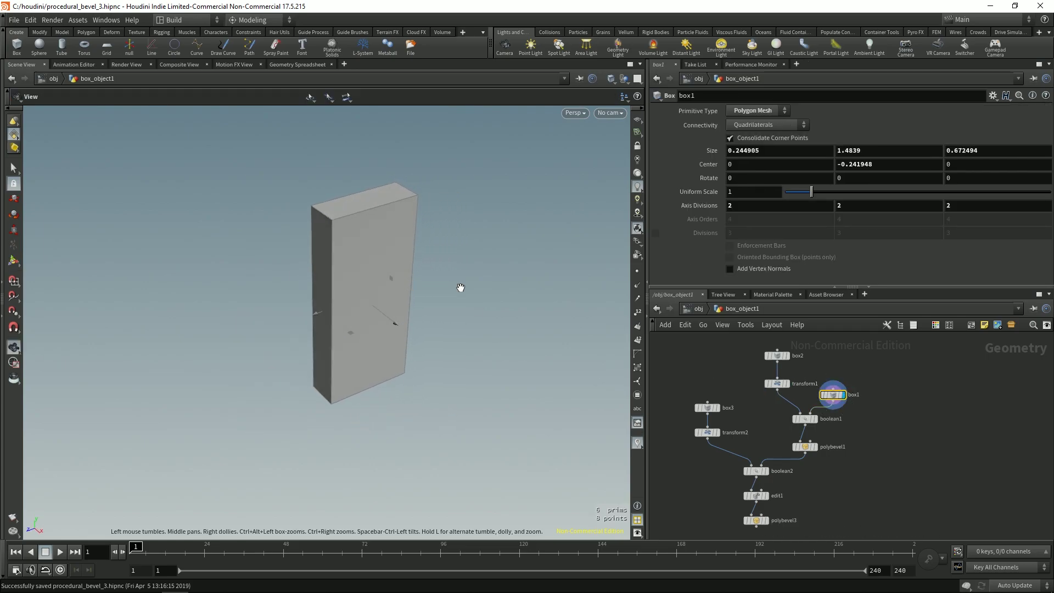
pyautogui.press('Return')
# Step: Display boolean1's notch cut and inspect it from behind with its cutter handles
pyautogui.click(805, 419)
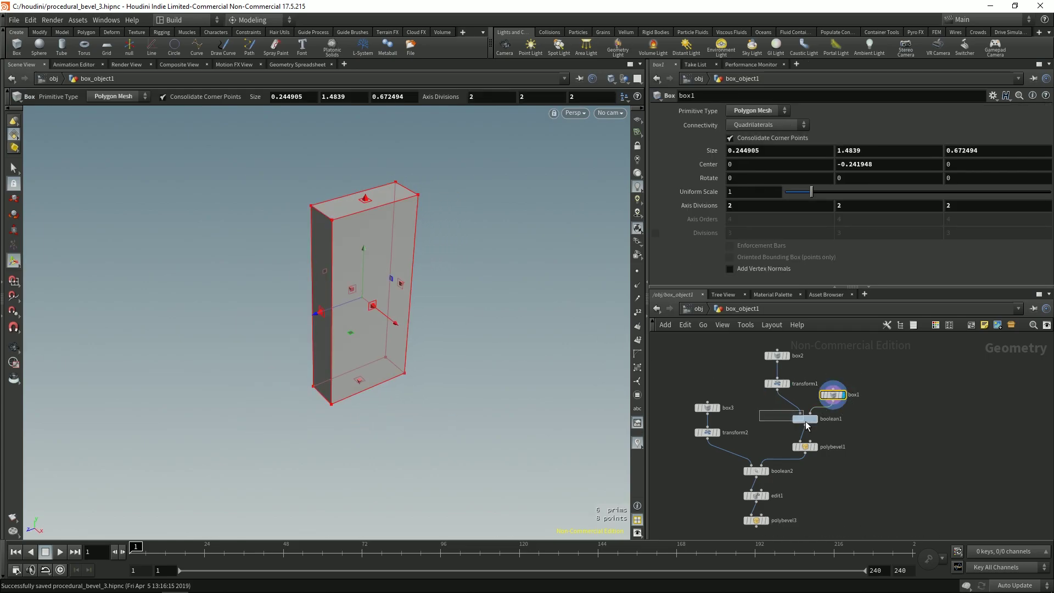
pyautogui.click(815, 419)
pyautogui.press('Escape')
pyautogui.moveTo(389, 309); pyautogui.dragTo(384, 274)
pyautogui.press('Return')
# Step: Display polybevel1's rounded bevel, review its settings, then show the plain box3 alone
pyautogui.click(803, 447)
pyautogui.click(814, 447)
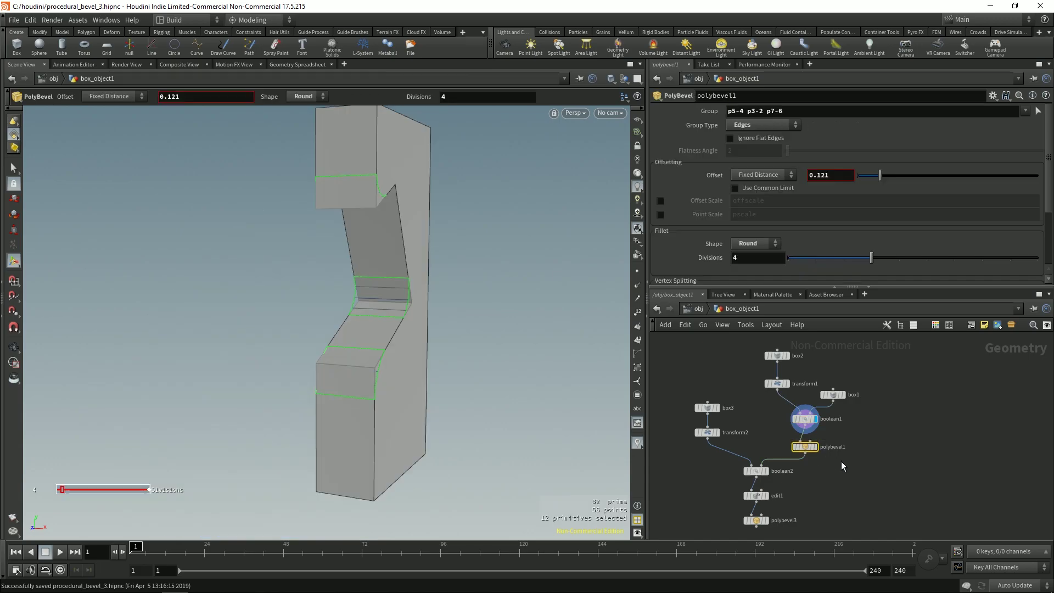
pyautogui.moveTo(561, 336); pyautogui.dragTo(395, 306)
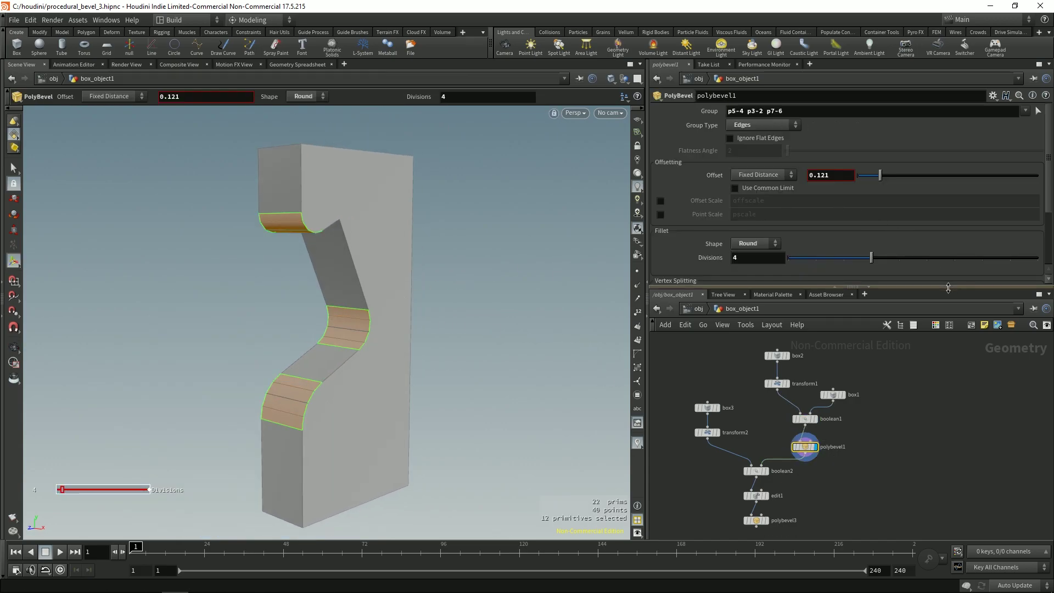
pyautogui.moveTo(947, 288); pyautogui.dragTo(947, 303)
pyautogui.moveTo(1050, 177); pyautogui.dragTo(1039, 239)
pyautogui.press('space')
pyautogui.moveTo(373, 337); pyautogui.dragTo(415, 348)
pyautogui.moveTo(416, 348); pyautogui.dragTo(410, 333, button='middle')
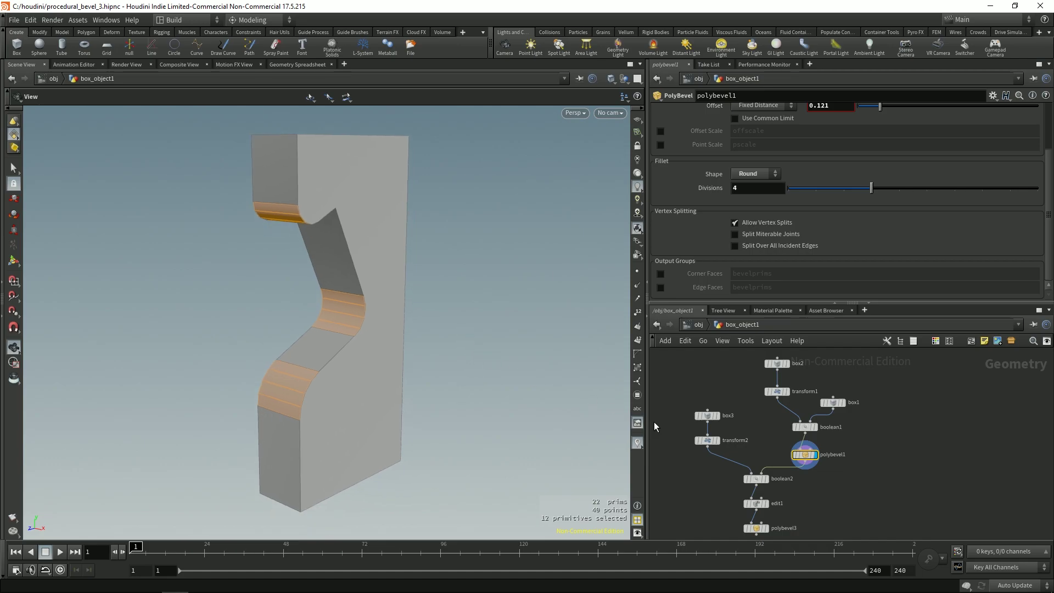
pyautogui.moveTo(702, 455); pyautogui.dragTo(729, 440, button='middle')
pyautogui.click(744, 401)
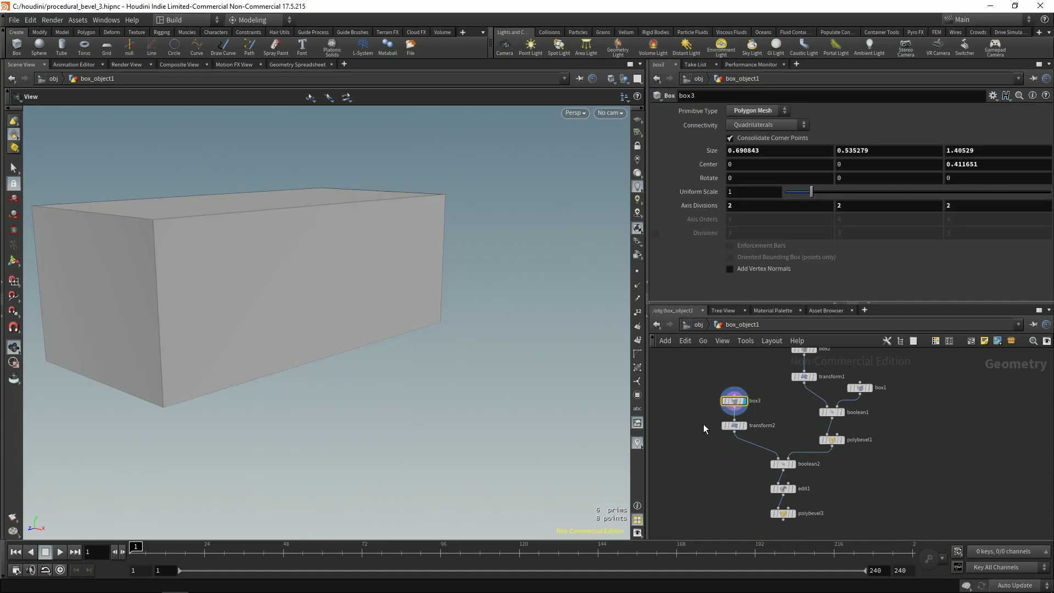
# Step: Display the transform2 and boolean2 results, then show edit1's scale handle
pyautogui.click(744, 425)
pyautogui.scroll(-3, 411, 376)
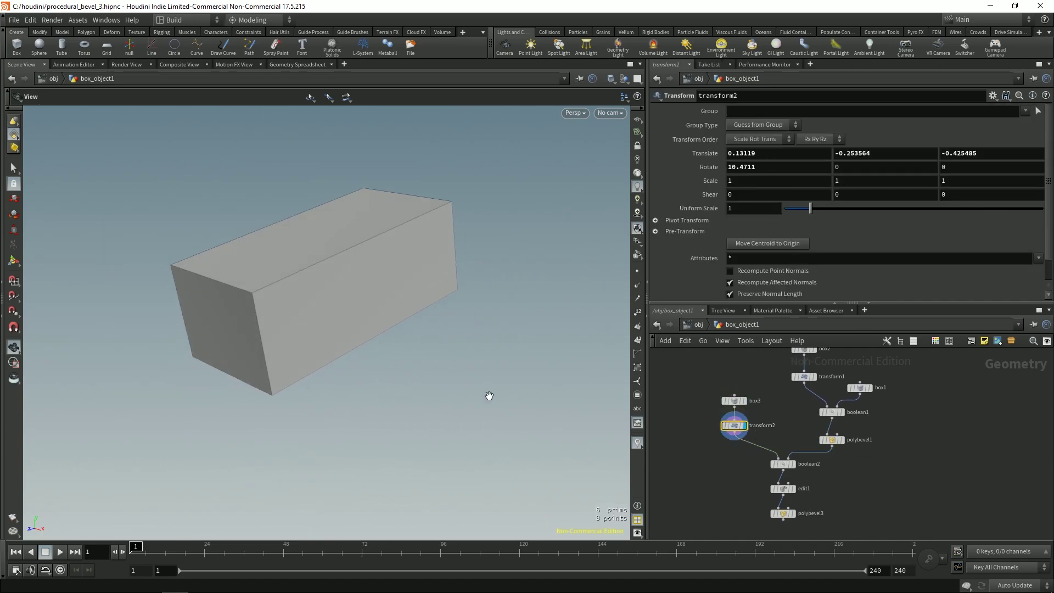
pyautogui.click(776, 465)
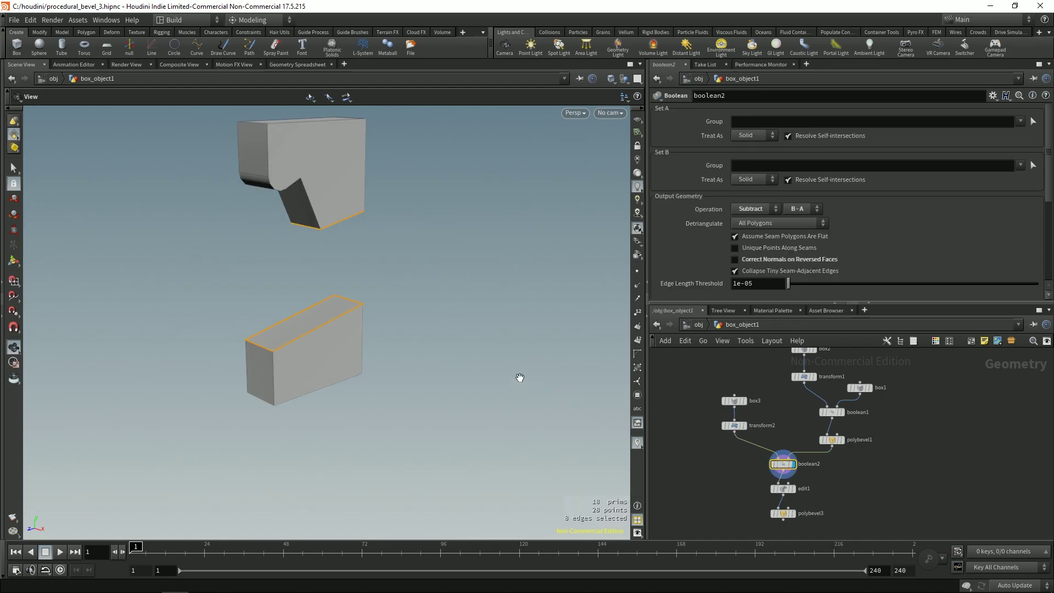
pyautogui.moveTo(405, 301); pyautogui.dragTo(355, 293)
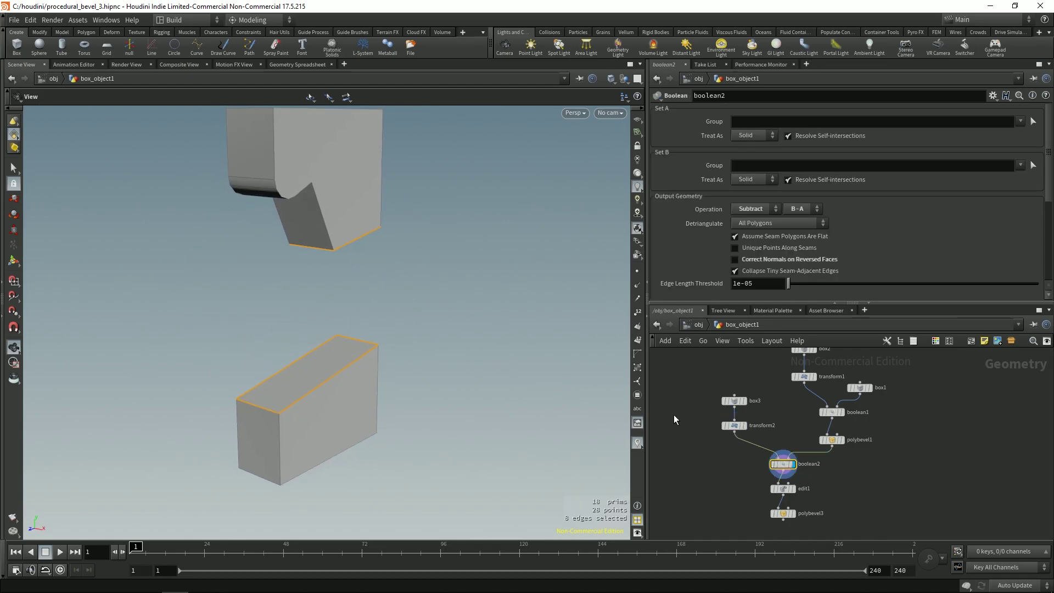
pyautogui.moveTo(693, 438); pyautogui.dragTo(693, 425, button='middle')
pyautogui.click(783, 473)
pyautogui.press('Return')
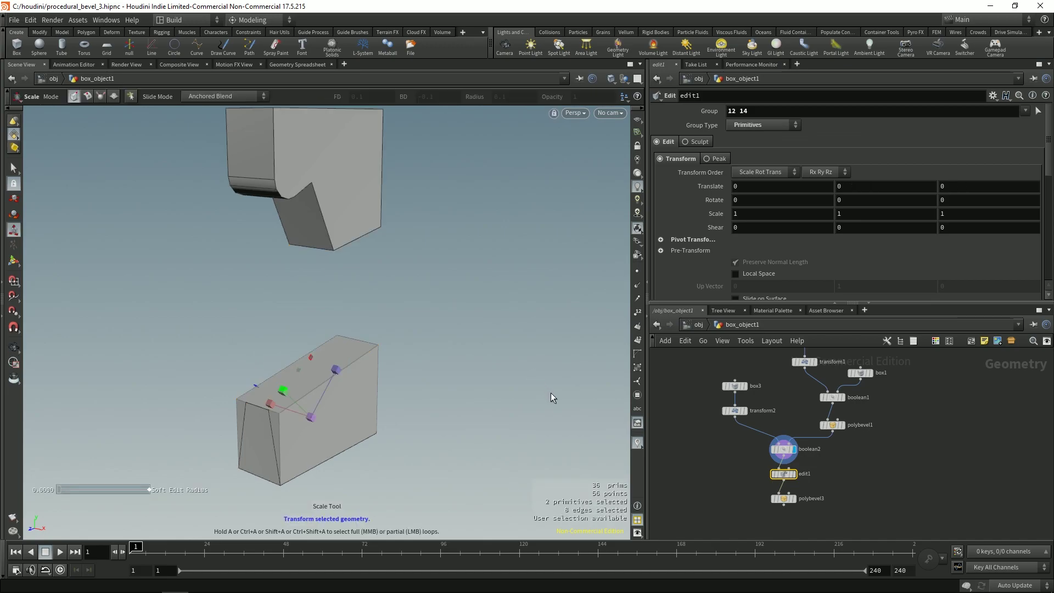
pyautogui.moveTo(515, 433); pyautogui.dragTo(315, 369)
# Step: Display polybevel3's final bevelled pieces and review its bevel settings
pyautogui.click(783, 497)
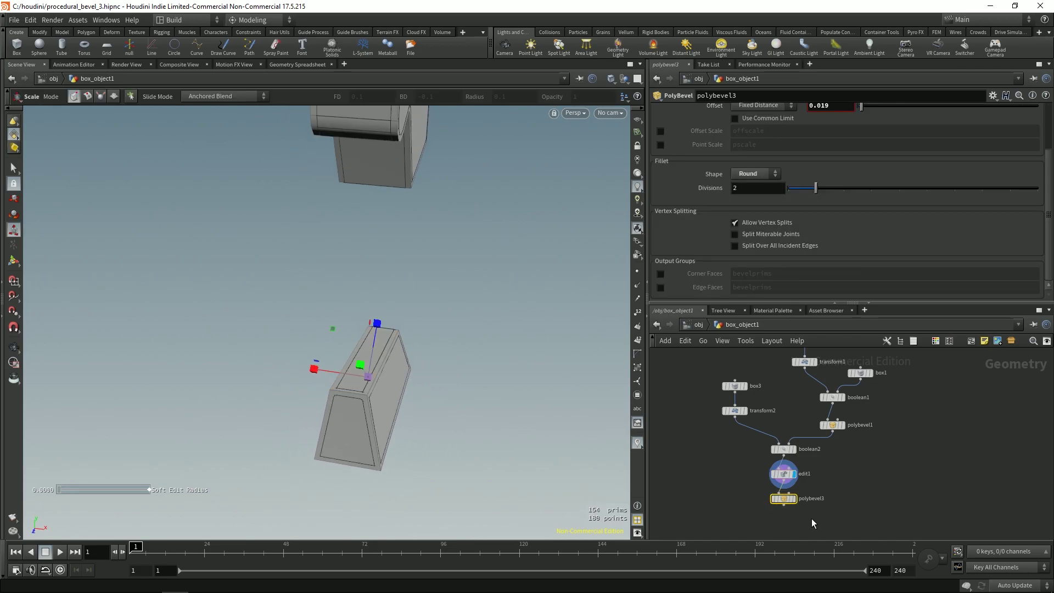
pyautogui.click(793, 498)
pyautogui.moveTo(434, 345); pyautogui.dragTo(419, 254)
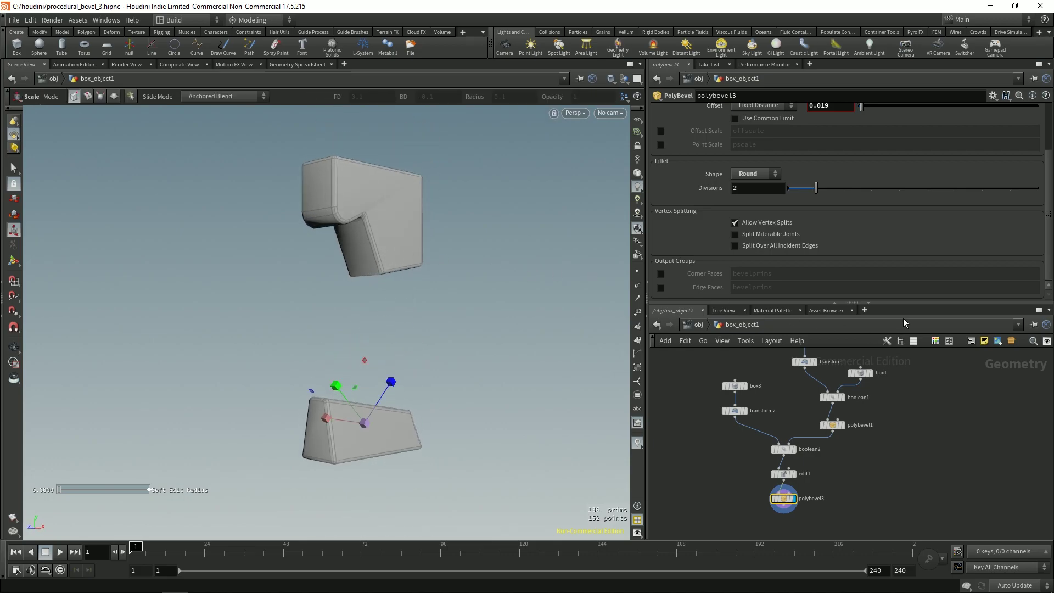
pyautogui.moveTo(905, 304); pyautogui.dragTo(905, 344)
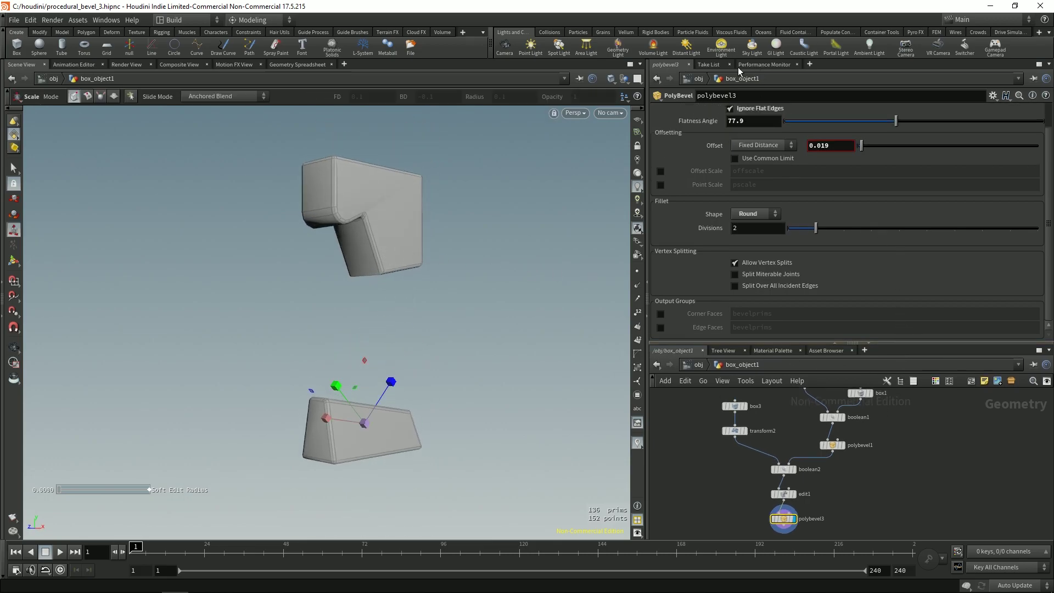
pyautogui.moveTo(1048, 224); pyautogui.dragTo(1050, 178)
pyautogui.moveTo(356, 329); pyautogui.dragTo(322, 239)
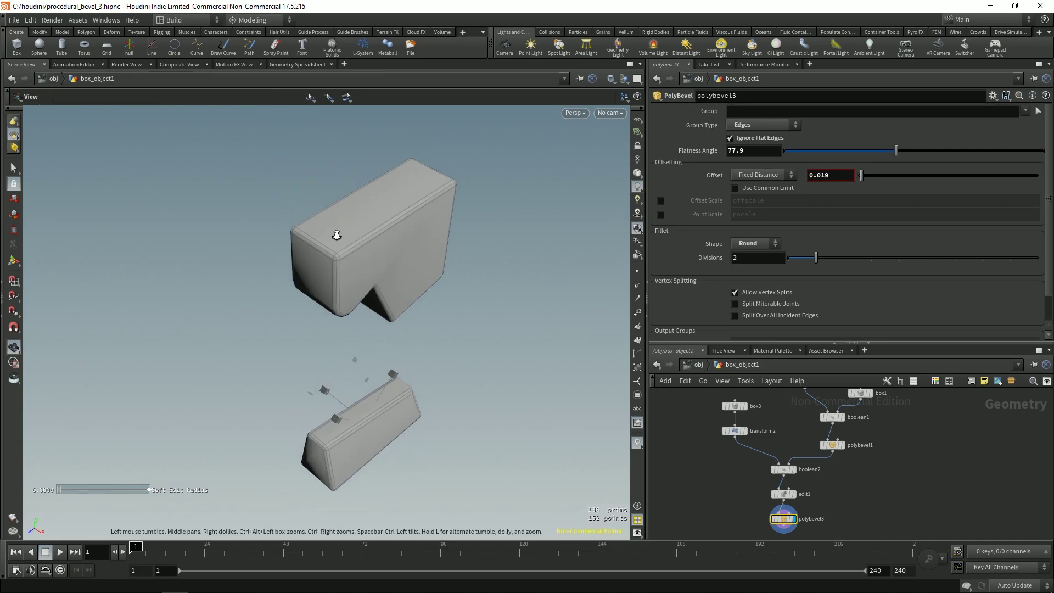
pyautogui.scroll(5, 459, 235)
# Step: Select transform2, placing the lower box at X translate 0.41078
pyautogui.press('Return')
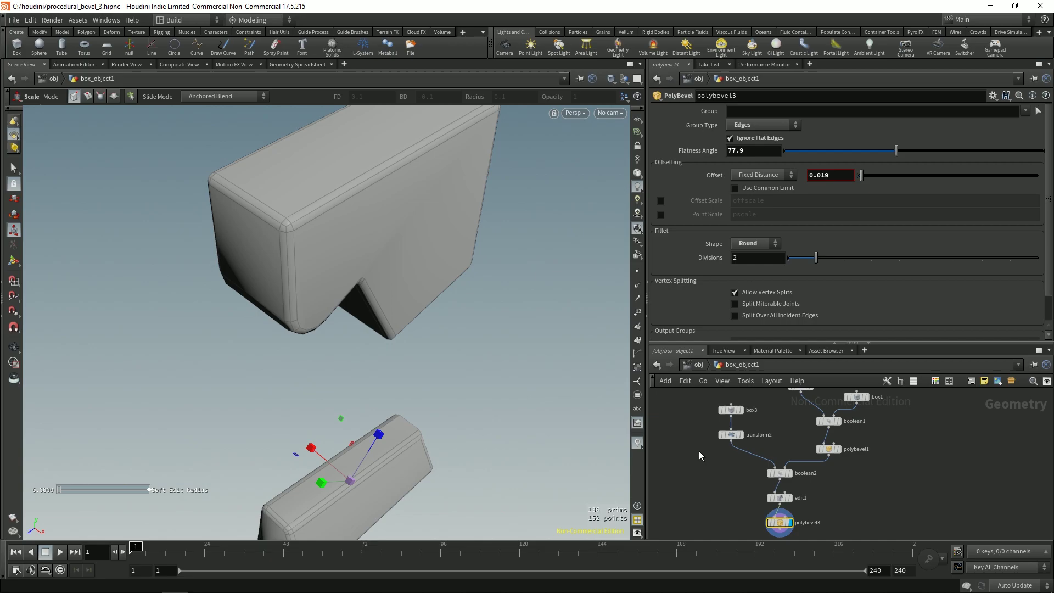
pyautogui.click(731, 434)
pyautogui.scroll(-5, 390, 245)
# Step: Slide the lower cutter box along X and bypass the edit1 node
pyautogui.press('Return')
pyautogui.keyDown('alt'); pyautogui.moveTo(356, 353); pyautogui.dragTo(436, 315); pyautogui.keyUp('alt')
pyautogui.moveTo(711, 489); pyautogui.dragTo(716, 463, button='middle')
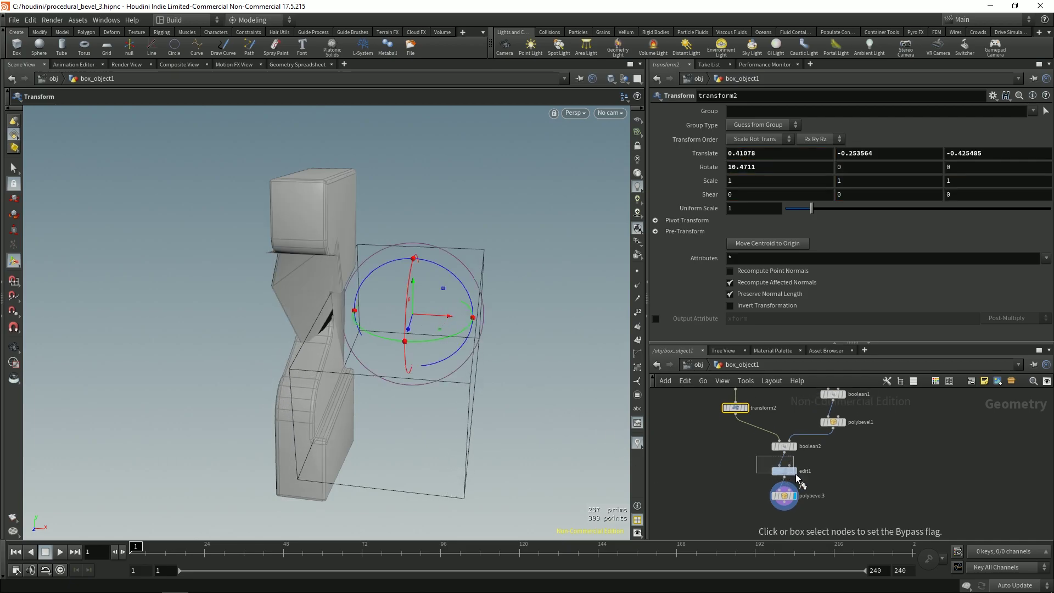
pyautogui.moveTo(797, 476); pyautogui.dragTo(800, 477)
pyautogui.moveTo(833, 463); pyautogui.dragTo(831, 490, button='middle')
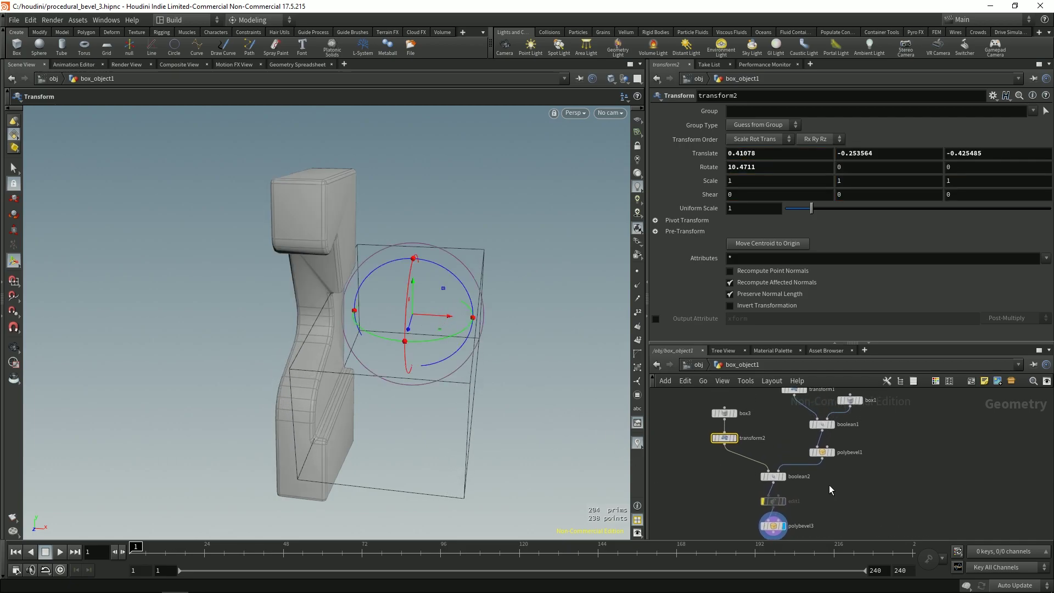
pyautogui.press('Escape')
pyautogui.moveTo(435, 395); pyautogui.dragTo(375, 160)
pyautogui.press('Return')
pyautogui.press('Escape')
pyautogui.moveTo(332, 221); pyautogui.dragTo(448, 314)
# Step: Bypass transform2 and rotate the box3 cutter about 21.2° around X
pyautogui.click(720, 412)
pyautogui.press('Escape')
pyautogui.moveTo(351, 321); pyautogui.dragTo(551, 395)
pyautogui.press('Return')
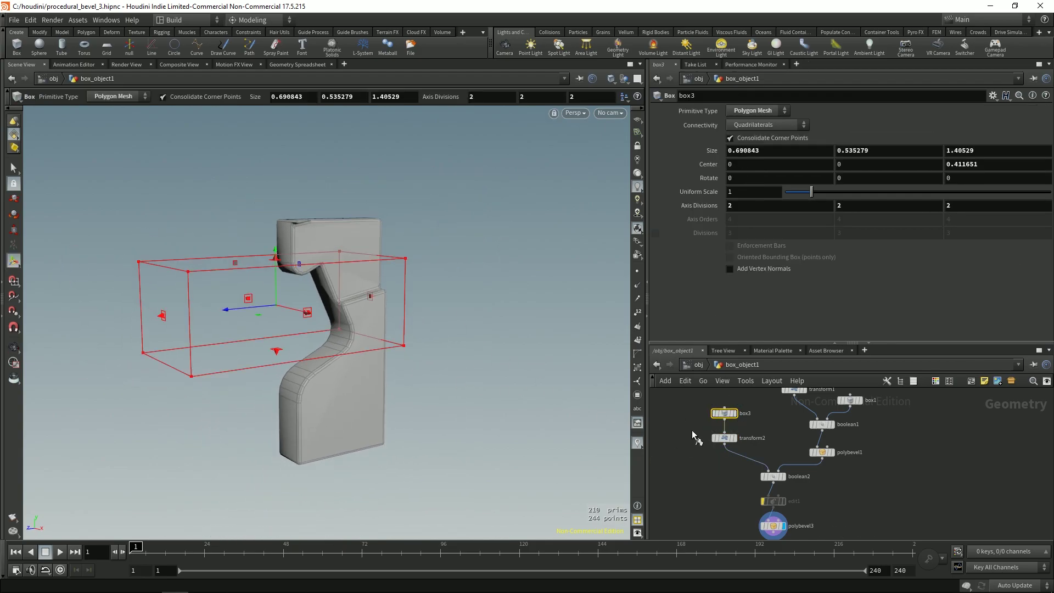
pyautogui.press('b')
pyautogui.moveTo(690, 429); pyautogui.dragTo(755, 454)
pyautogui.press('r')
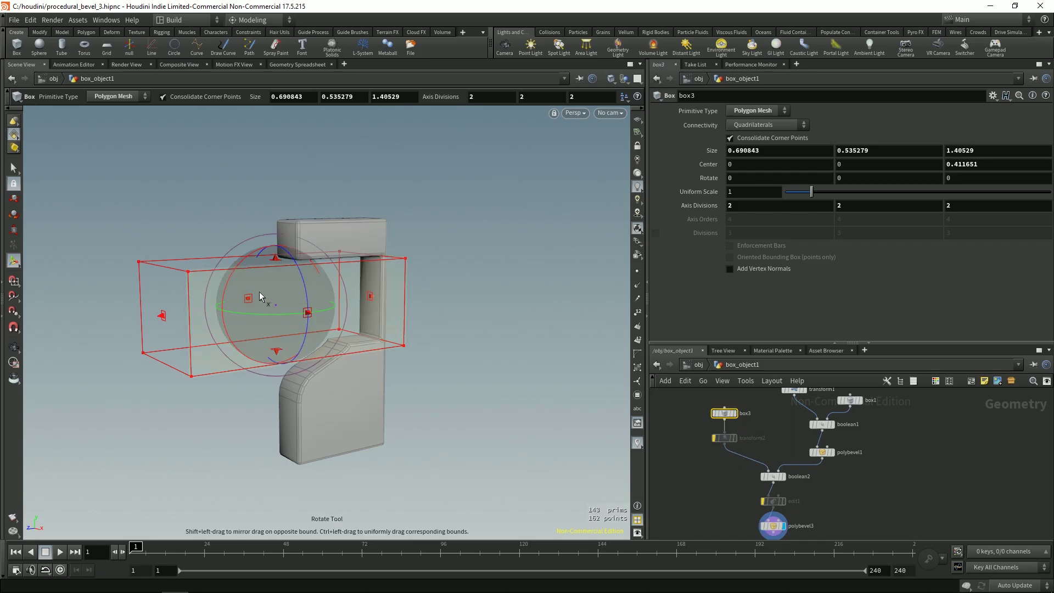
pyautogui.moveTo(240, 269); pyautogui.dragTo(434, 232)
pyautogui.press('t')
pyautogui.press('Escape')
# Step: Resize the box3 cutter to Size Z 2.30078 and Size Y 0.960475
pyautogui.press('Return')
pyautogui.press('Escape')
pyautogui.moveTo(395, 244); pyautogui.dragTo(300, 265)
pyautogui.press('Return')
pyautogui.moveTo(313, 208); pyautogui.dragTo(344, 274)
pyautogui.press('Escape')
pyautogui.moveTo(330, 283); pyautogui.dragTo(341, 313, button='middle')
pyautogui.press('Return')
pyautogui.press('Escape')
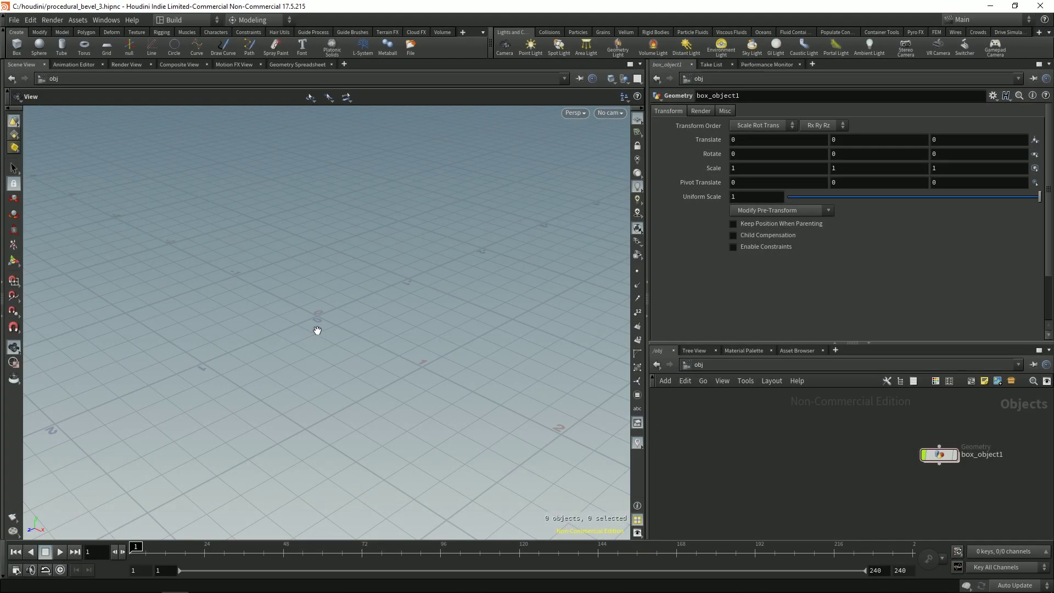
# Step: Create a new box object, box_object2, and dive inside it
pyautogui.press('c')
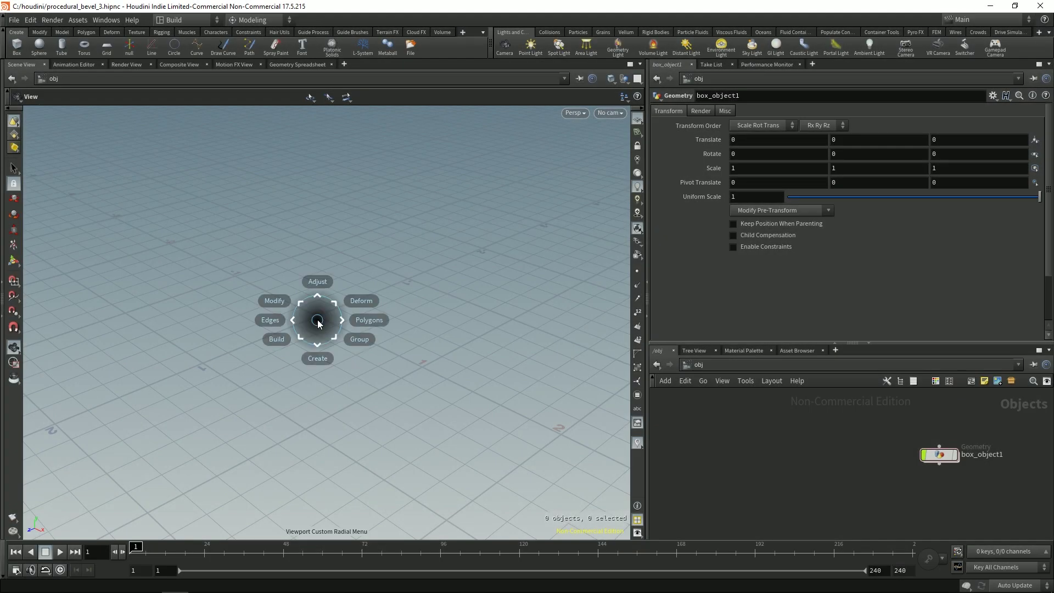
pyautogui.moveTo(317, 358)
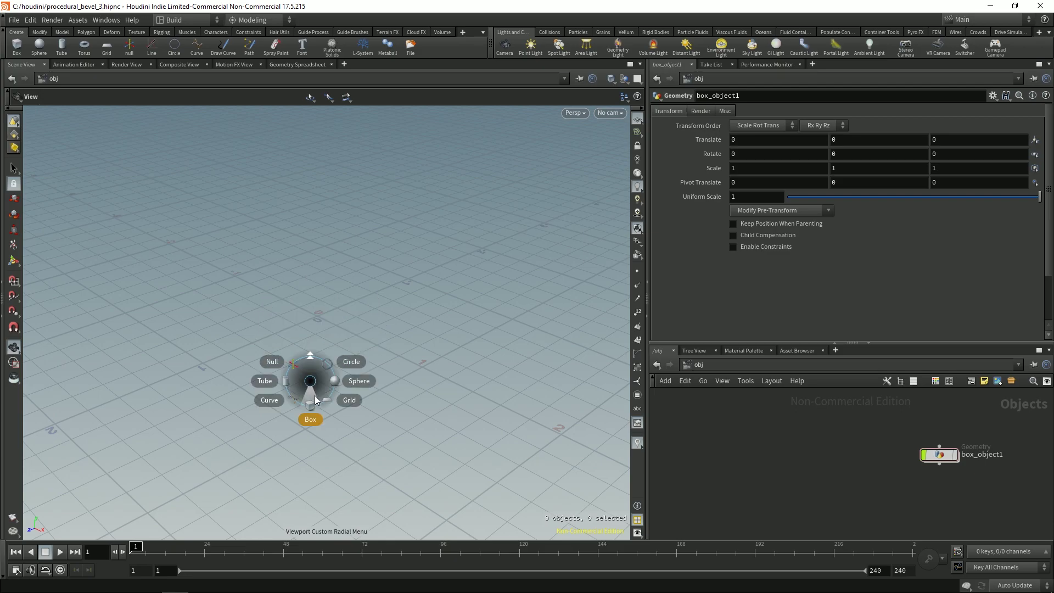
pyautogui.click(311, 412)
pyautogui.click(326, 318)
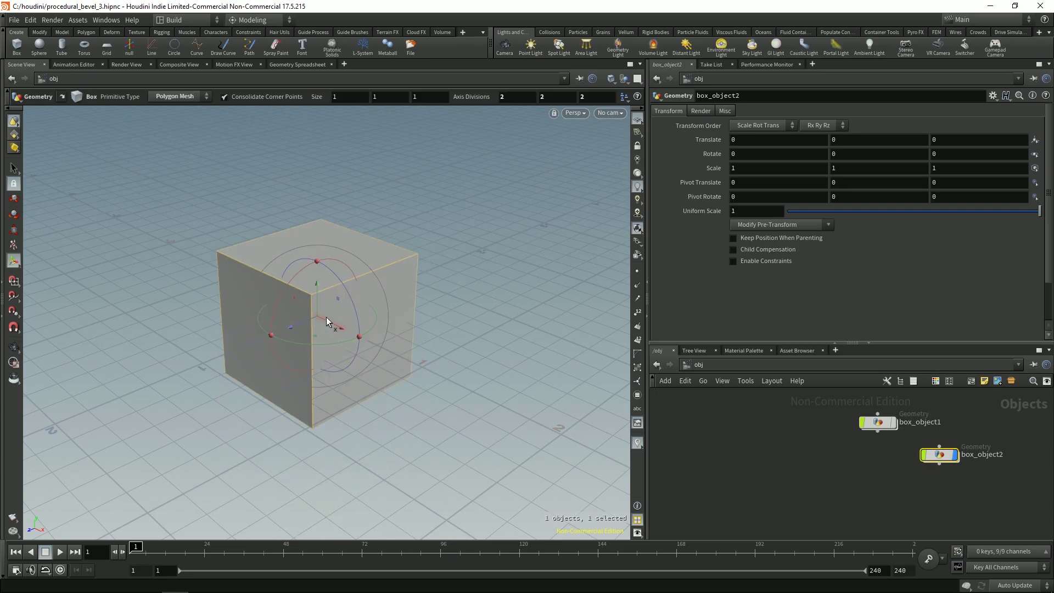
pyautogui.scroll(5, 329, 321)
pyautogui.press('Return')
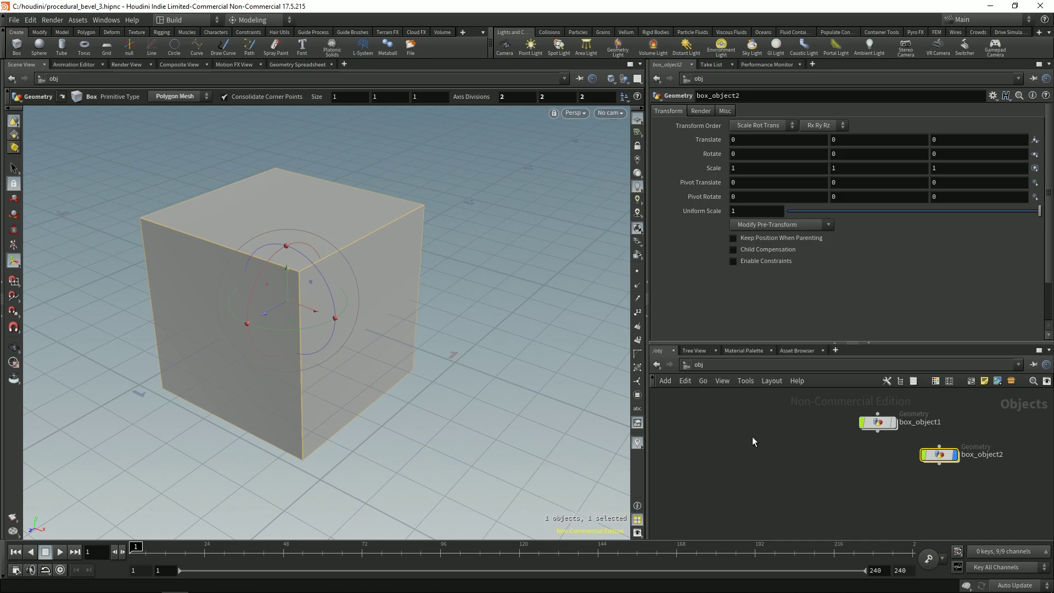
pyautogui.doubleClick(799, 458)
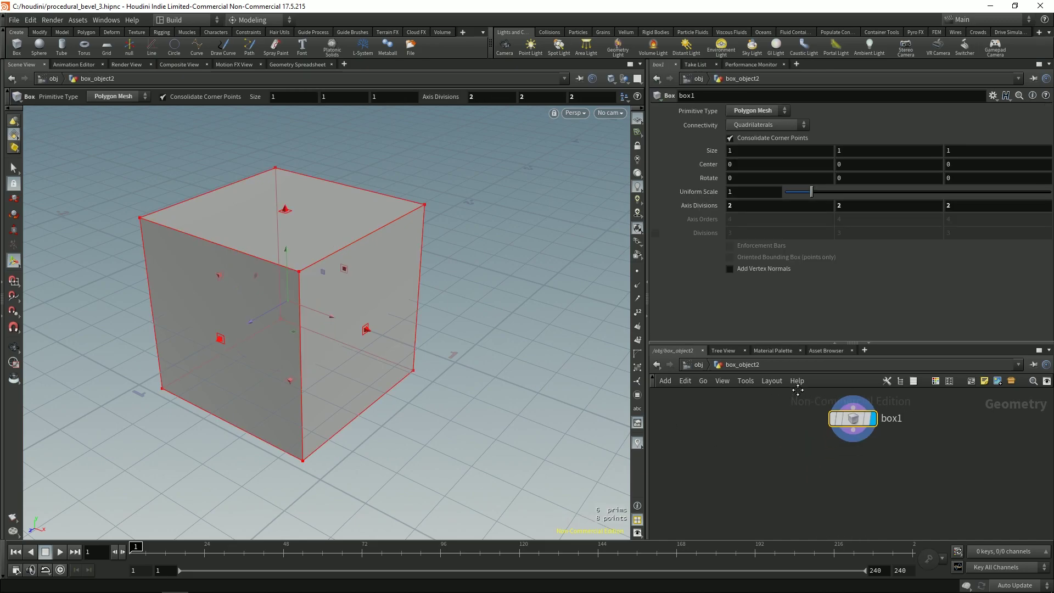
pyautogui.scroll(-5, 434, 307)
# Step: Resize box1 into a slab with Size X 0.369749 and Size Y 2.10239
pyautogui.keyDown('alt'); pyautogui.moveTo(332, 296); pyautogui.dragTo(390, 296, button='middle'); pyautogui.keyUp('alt')
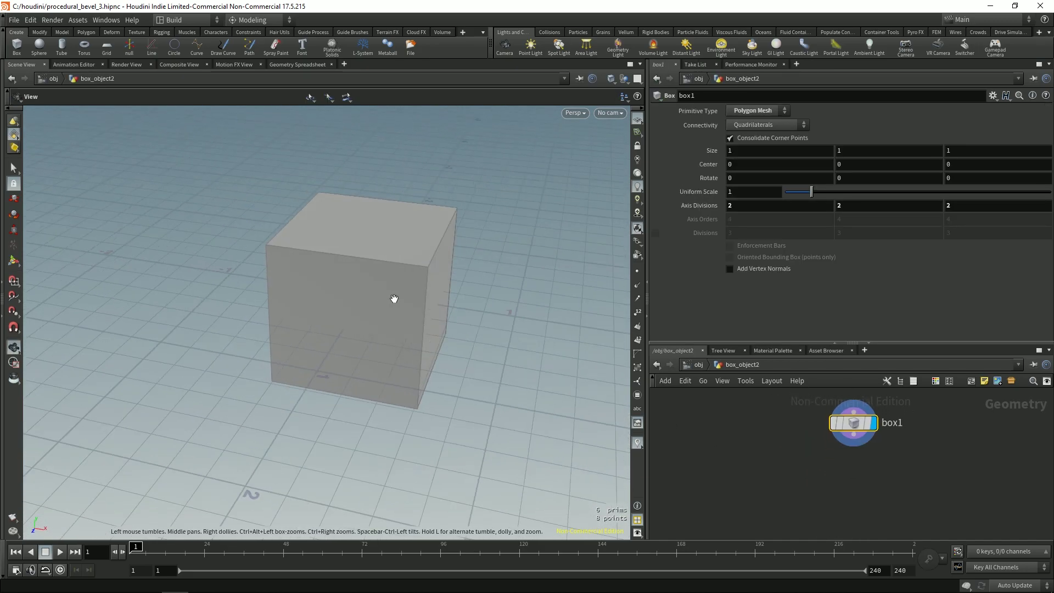
pyautogui.moveTo(443, 304)
pyautogui.mouseDown()
pyautogui.moveTo(392, 293)
pyautogui.moveTo(335, 325)
pyautogui.moveTo(440, 353)
pyautogui.mouseUp()
pyautogui.press('Escape')
pyautogui.scroll(-3, 313, 376)
pyautogui.press('Return')
pyautogui.moveTo(373, 306); pyautogui.dragTo(384, 192)
pyautogui.press('Escape')
pyautogui.moveTo(322, 297); pyautogui.dragTo(353, 336)
pyautogui.press('Return')
pyautogui.press('Escape')
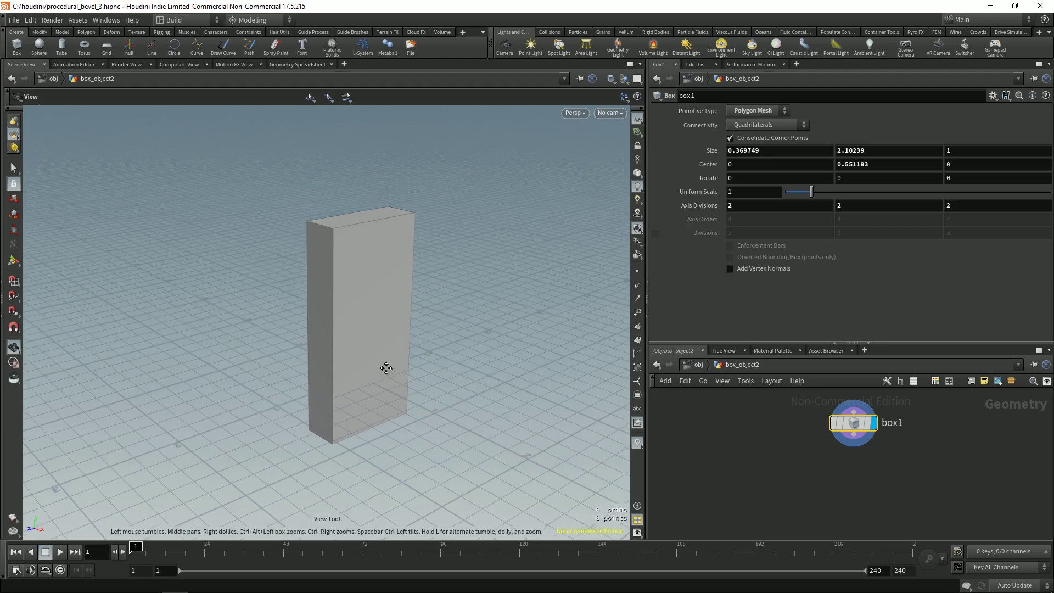
pyautogui.moveTo(406, 297); pyautogui.dragTo(401, 254, button='middle')
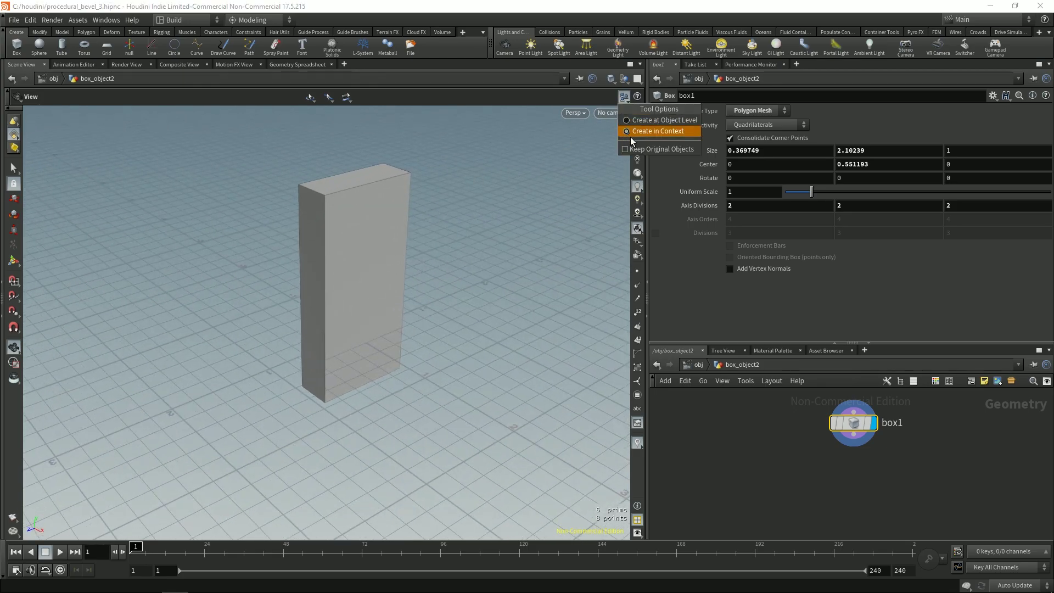
# Step: Create a second box, box2, beside the slab and shift it to Center X -0.068
pyautogui.moveTo(403, 329); pyautogui.dragTo(379, 337, button='middle')
pyautogui.click(384, 339)
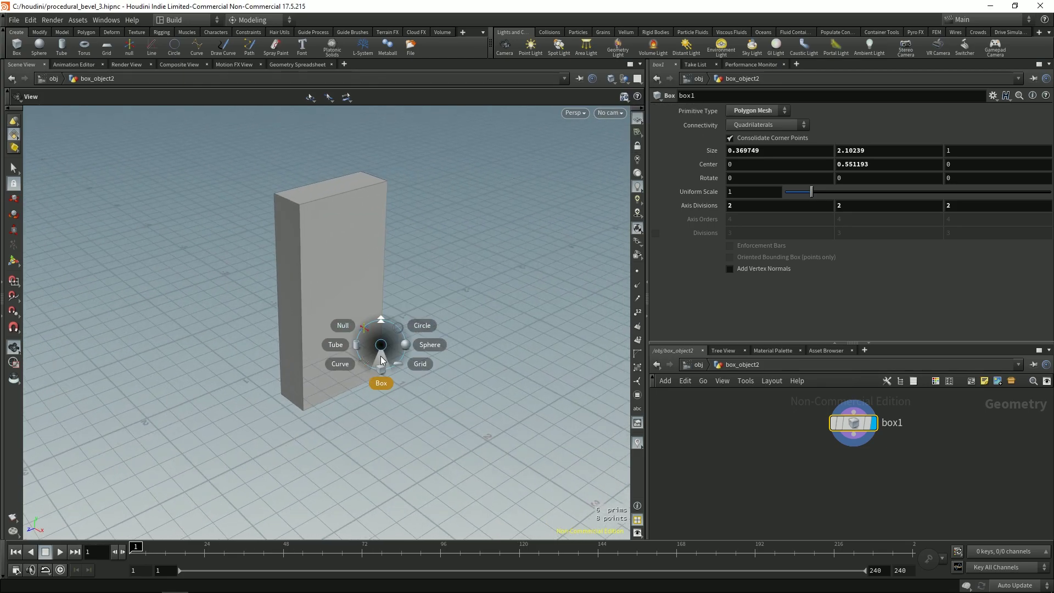
pyautogui.click(381, 383)
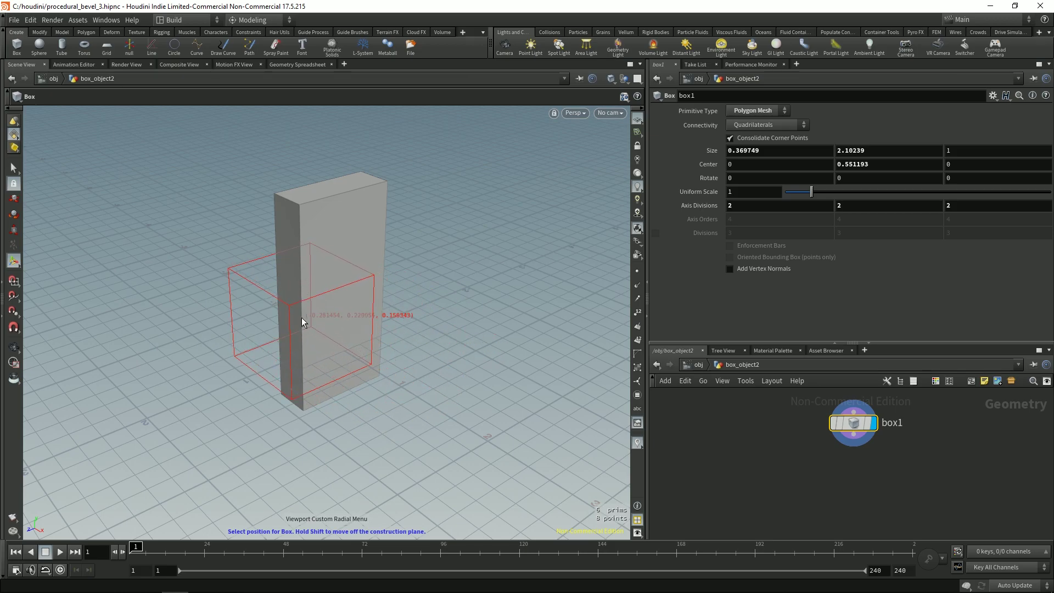
pyautogui.click(325, 314)
pyautogui.moveTo(326, 315); pyautogui.dragTo(301, 216)
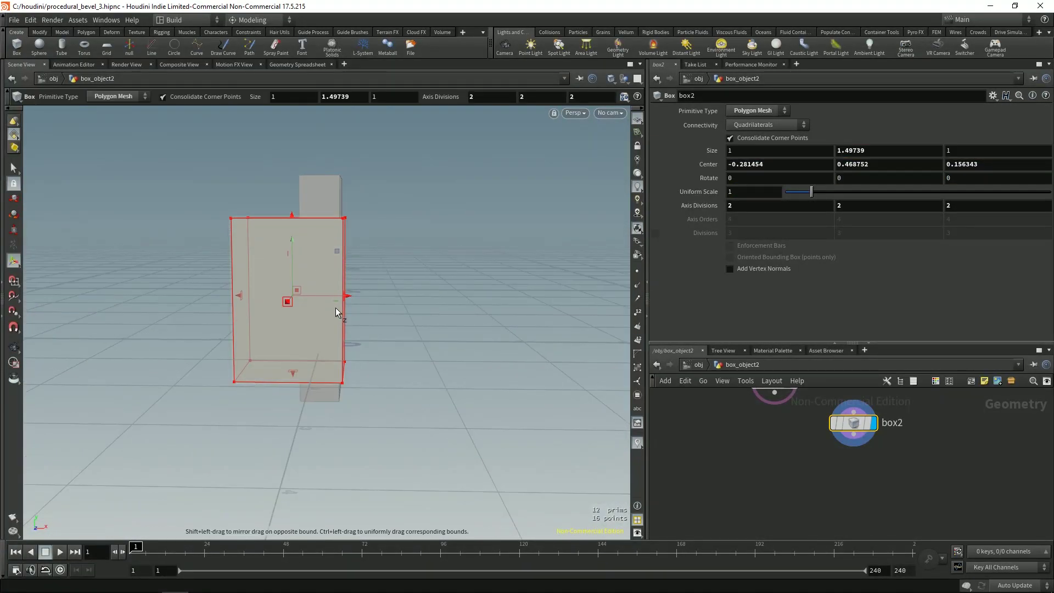
pyautogui.moveTo(332, 294); pyautogui.dragTo(214, 277)
pyautogui.press('Escape')
pyautogui.press('Return')
pyautogui.hotkey('ctrl', 'z')
pyautogui.press('s')
pyautogui.press('r')
# Step: Clear box1's template flag and tilt box2 about -48° around X
pyautogui.moveTo(742, 420); pyautogui.dragTo(720, 516, button='middle')
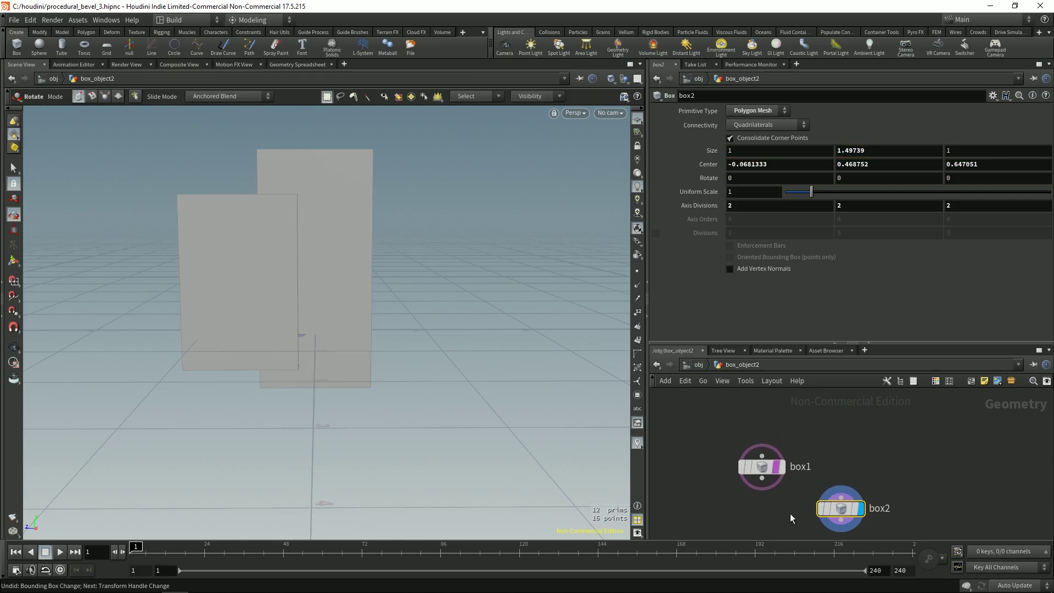
pyautogui.moveTo(816, 443); pyautogui.dragTo(805, 389, button='middle')
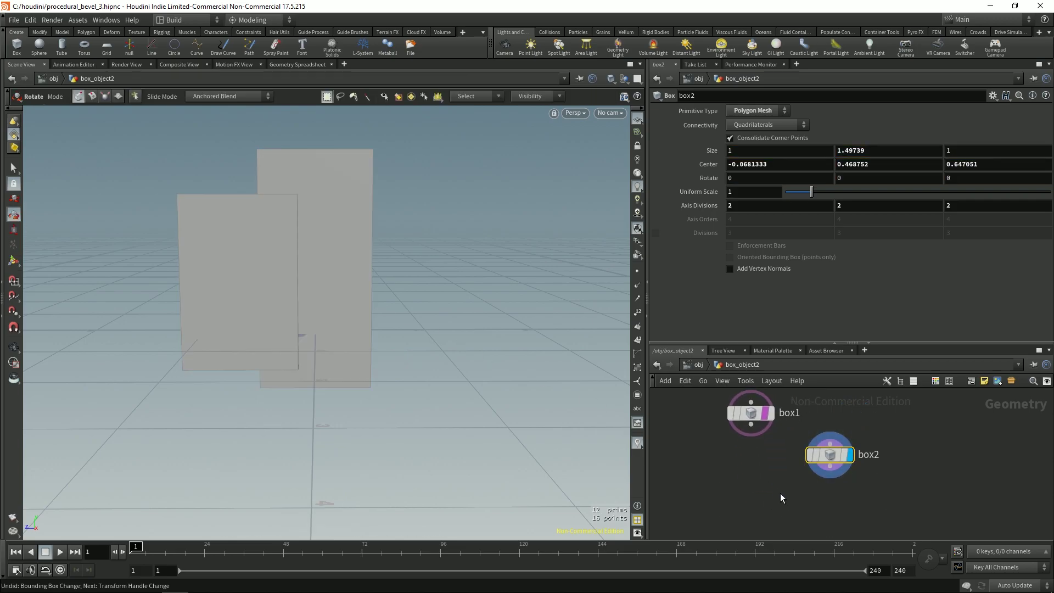
pyautogui.press('t')
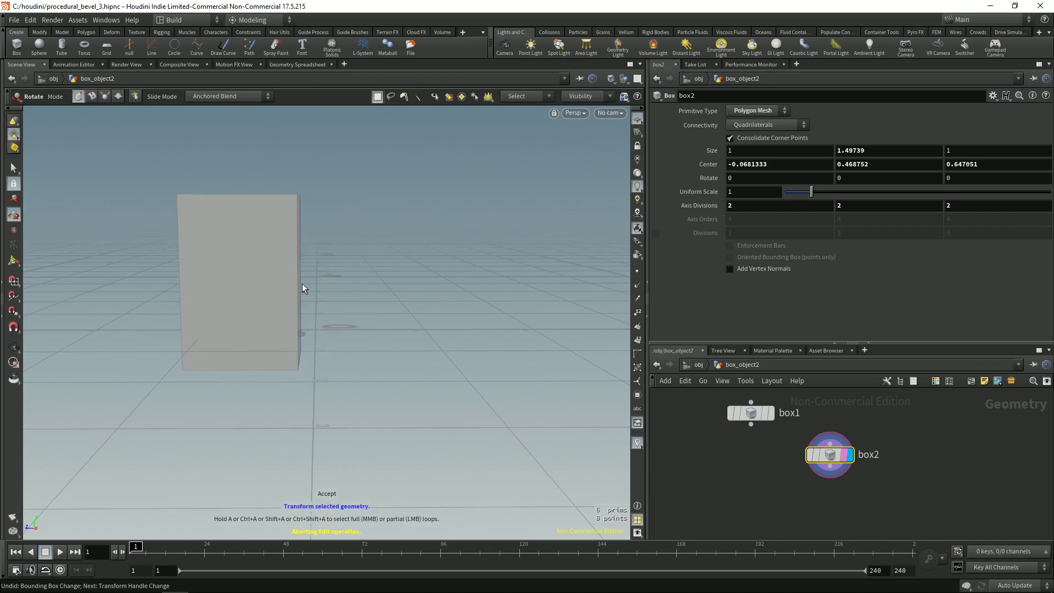
pyautogui.press('Return')
pyautogui.moveTo(301, 258); pyautogui.dragTo(303, 296)
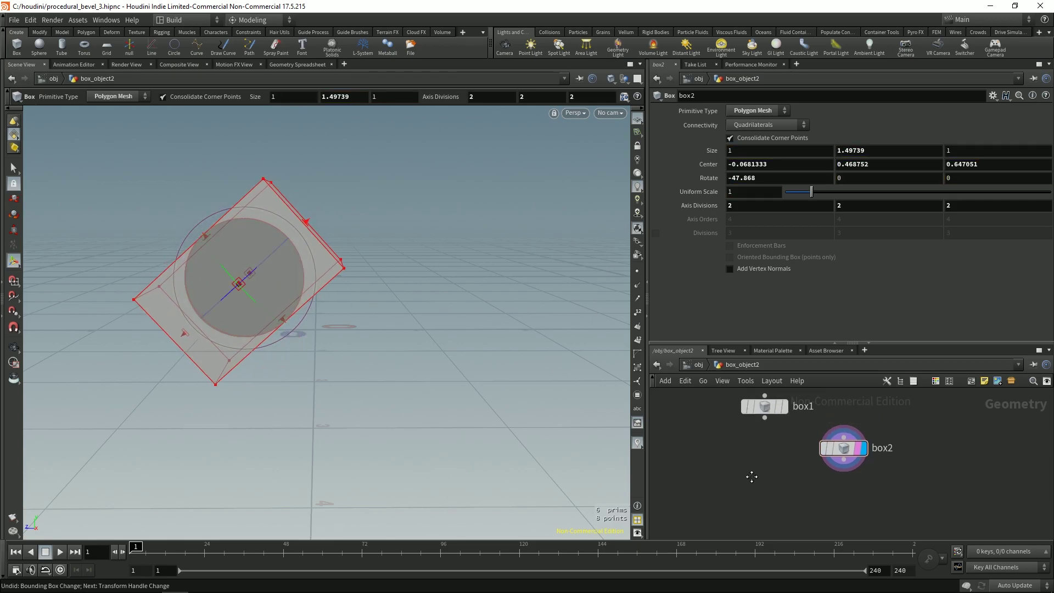
# Step: Add a Boolean node, boolean1, to the network
pyautogui.press('Tab')
pyautogui.write('boole')
pyautogui.press('Return')
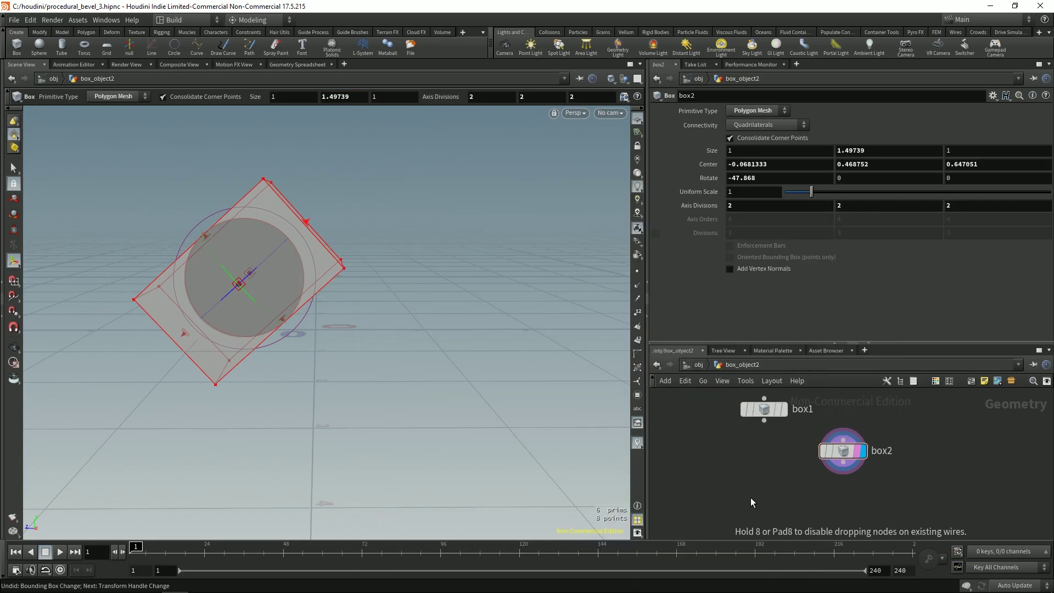
pyautogui.click(749, 497)
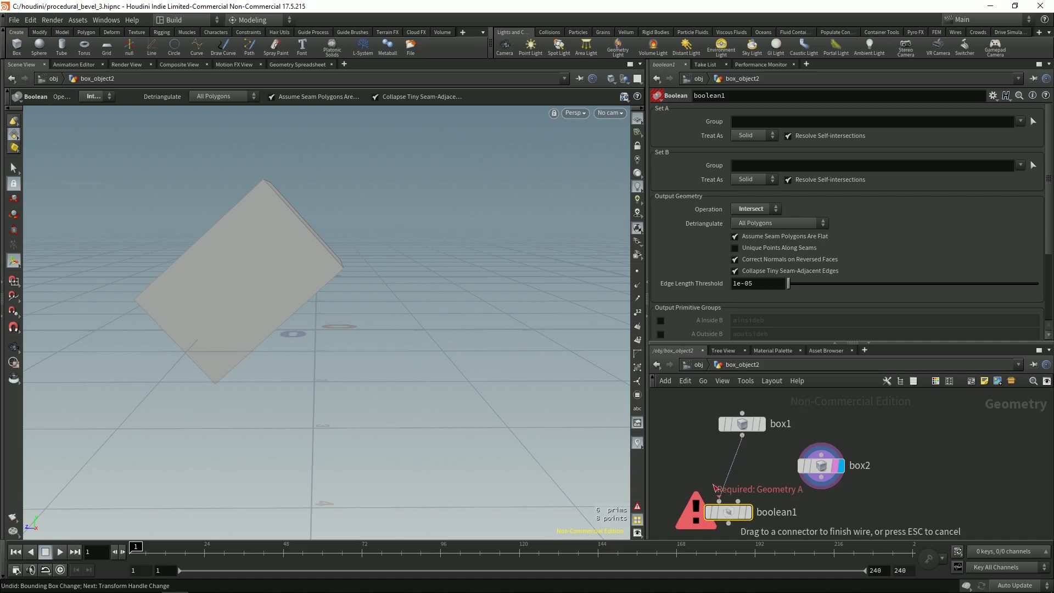
# Step: Wire box1 and box2 into boolean1, display it, and set Operation to Subtract
pyautogui.click(718, 498)
pyautogui.moveTo(796, 466); pyautogui.dragTo(714, 492)
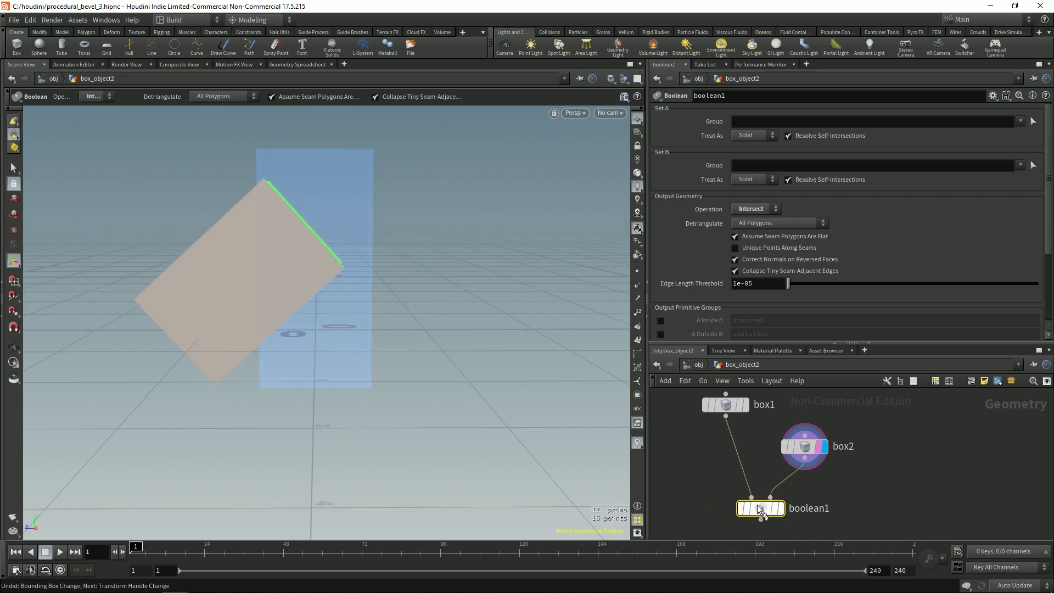
pyautogui.click(780, 509)
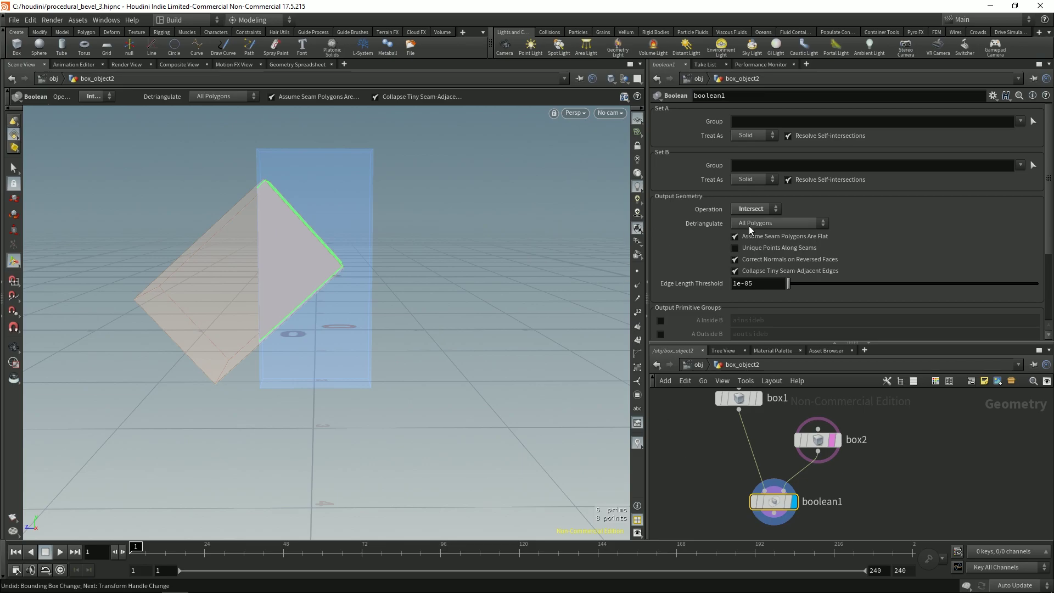
pyautogui.click(754, 244)
pyautogui.moveTo(417, 258); pyautogui.dragTo(316, 287)
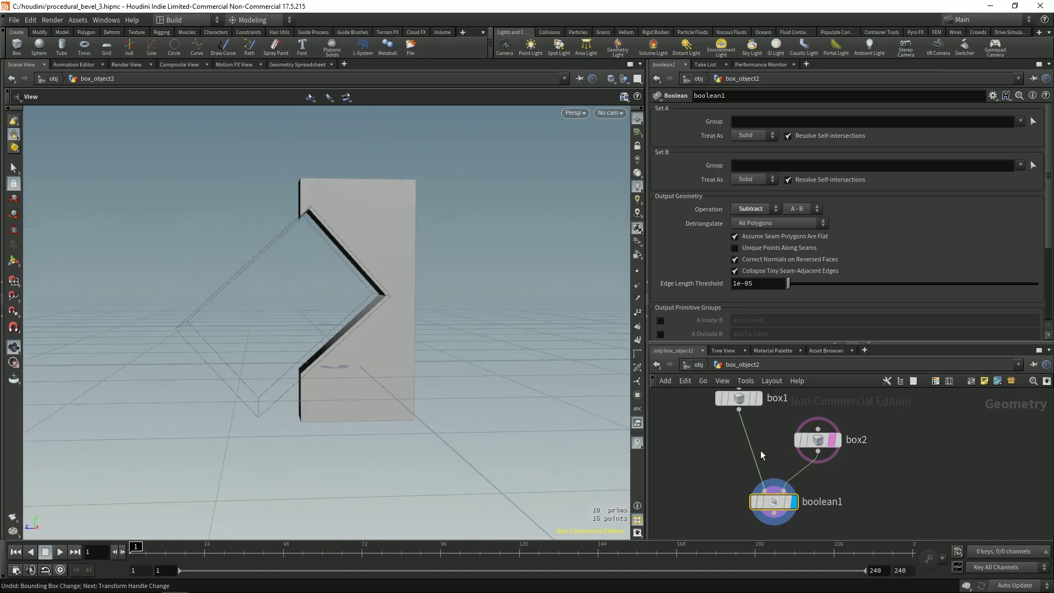
# Step: Move the box2 cutter upward and tilt it to about -61°
pyautogui.click(808, 439)
pyautogui.press('Return')
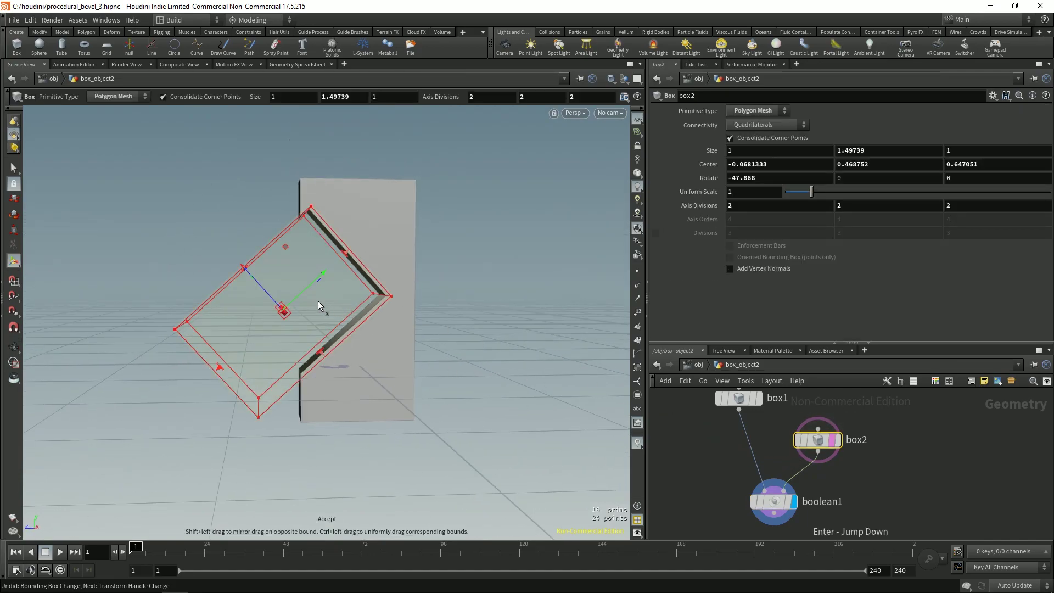
pyautogui.moveTo(318, 302); pyautogui.dragTo(232, 285)
pyautogui.press('e')
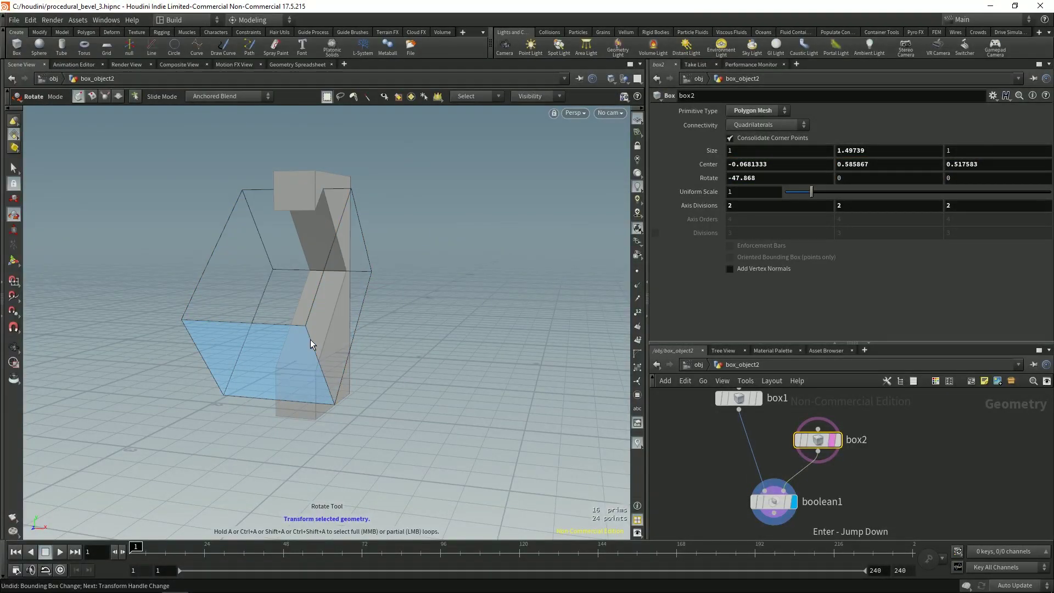
pyautogui.press('Escape')
pyautogui.press('r')
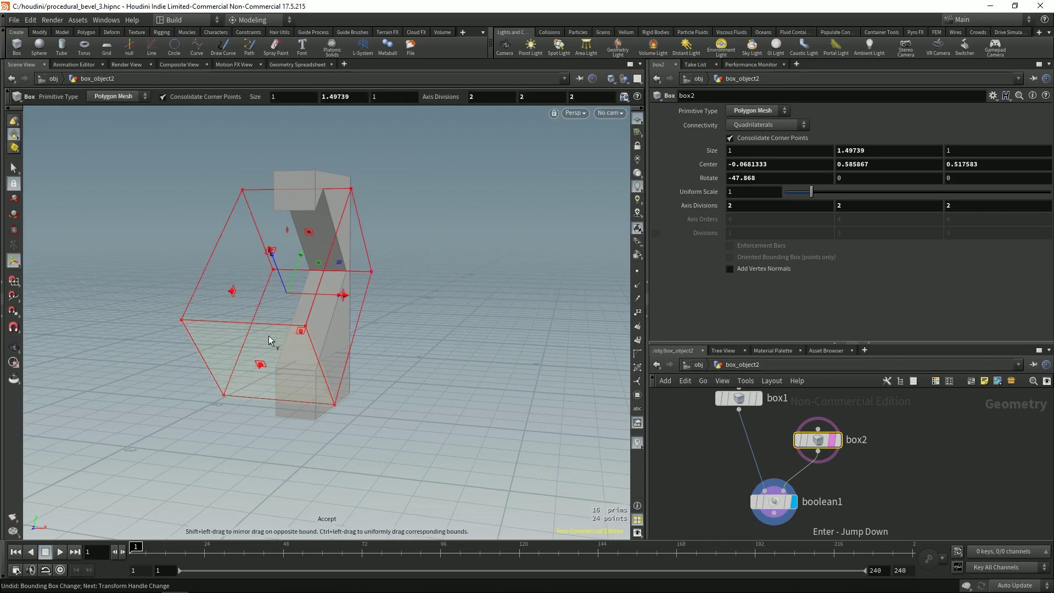
pyautogui.moveTo(267, 295); pyautogui.dragTo(327, 290)
pyautogui.press('Escape')
pyautogui.scroll(5, 252, 284)
pyautogui.scroll(-3, 327, 290)
pyautogui.moveTo(252, 327); pyautogui.dragTo(291, 318)
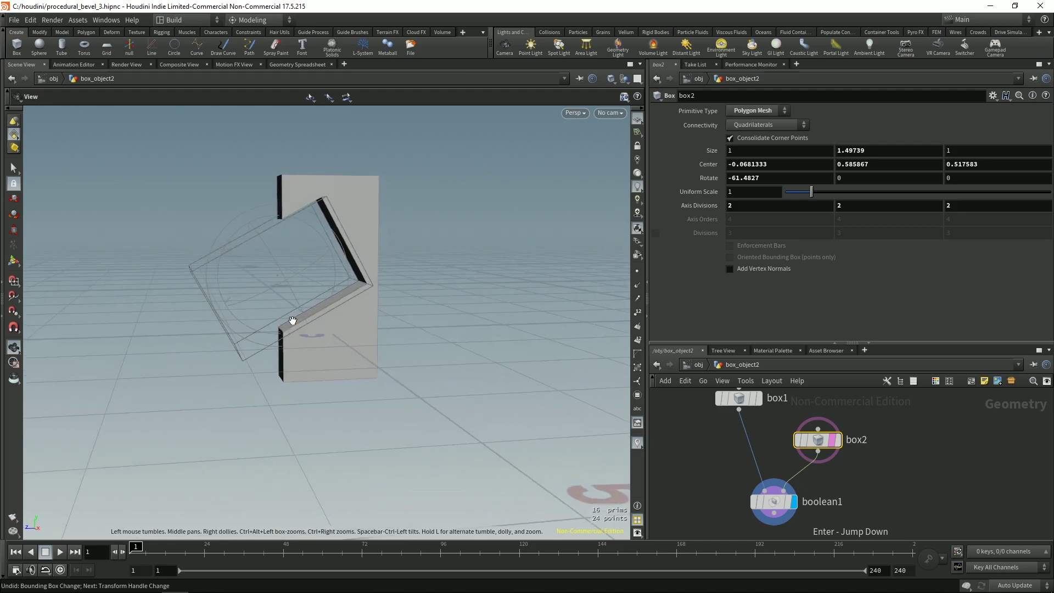
# Step: Tilt box2 further to Rotate X -79.0288 with Center X at 0.246703
pyautogui.press('r')
pyautogui.moveTo(267, 239); pyautogui.dragTo(271, 280)
pyautogui.press('Escape')
pyautogui.press('r')
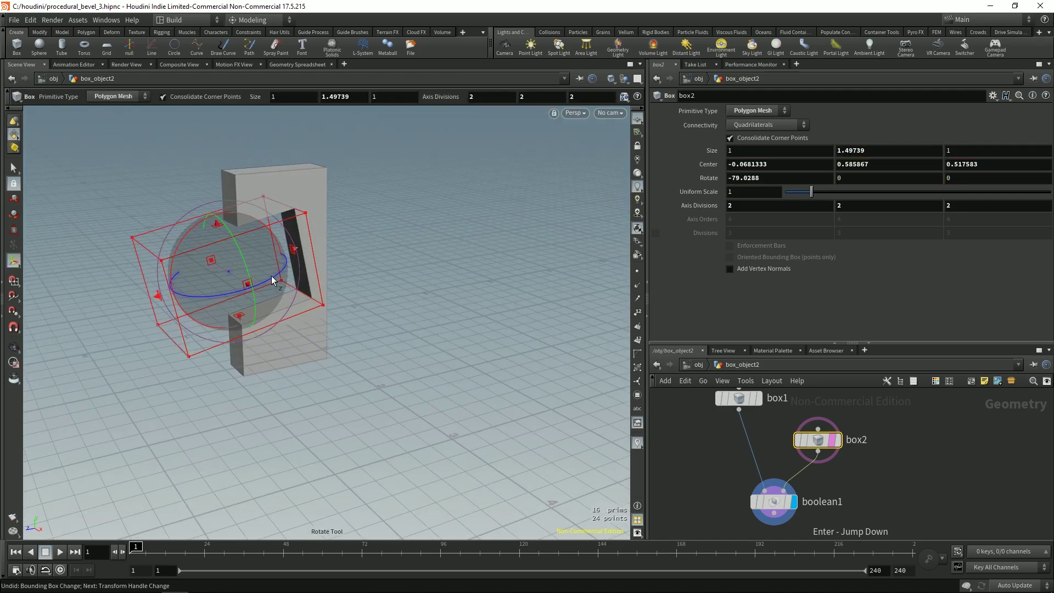
pyautogui.press('e')
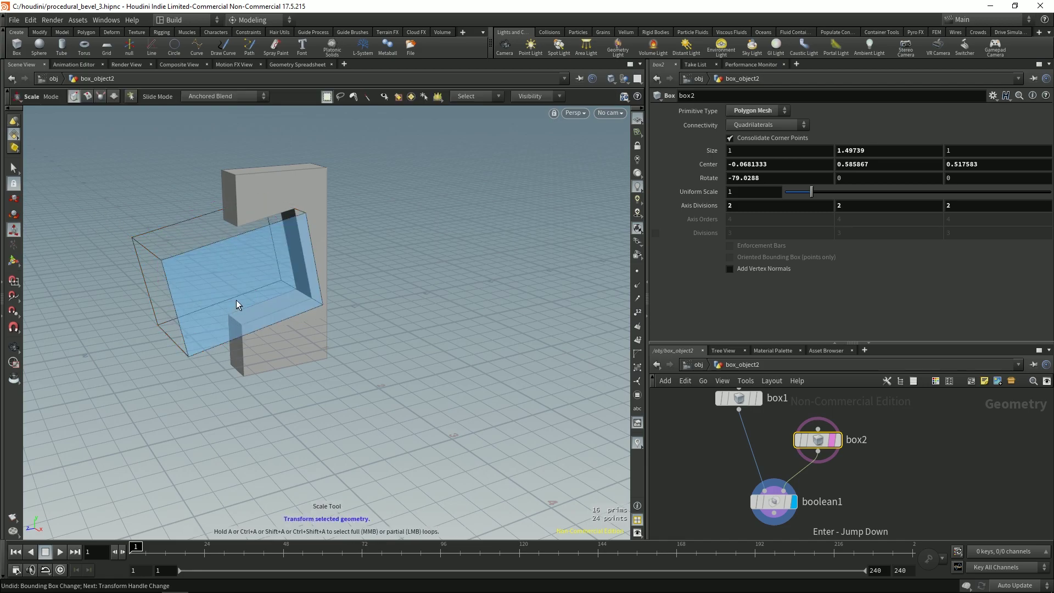
pyautogui.press('r')
pyautogui.press('e')
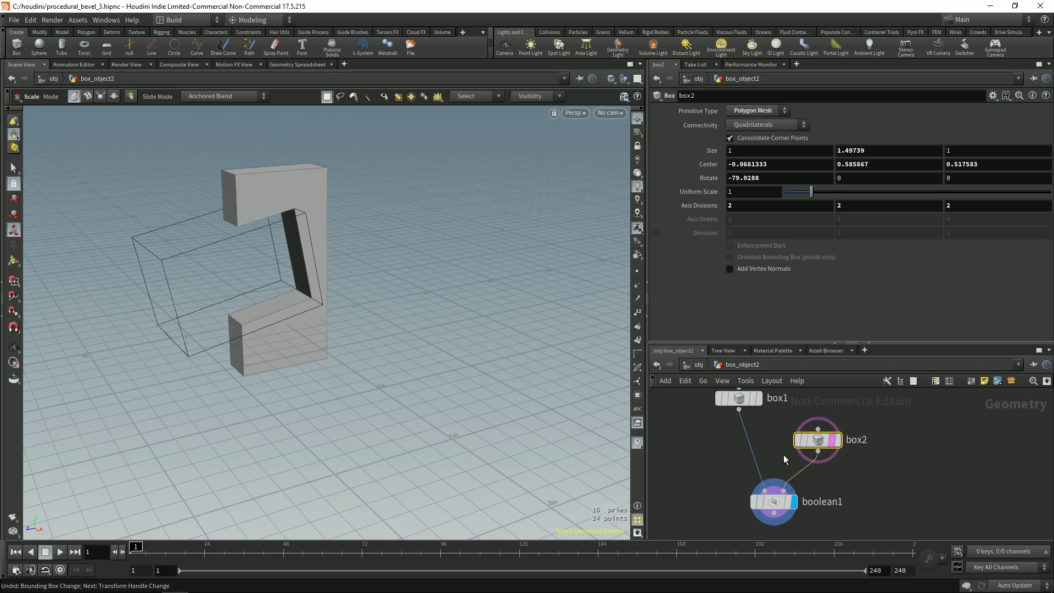
pyautogui.click(13, 261)
pyautogui.keyDown('alt'); pyautogui.moveTo(212, 315); pyautogui.dragTo(384, 313); pyautogui.keyUp('alt')
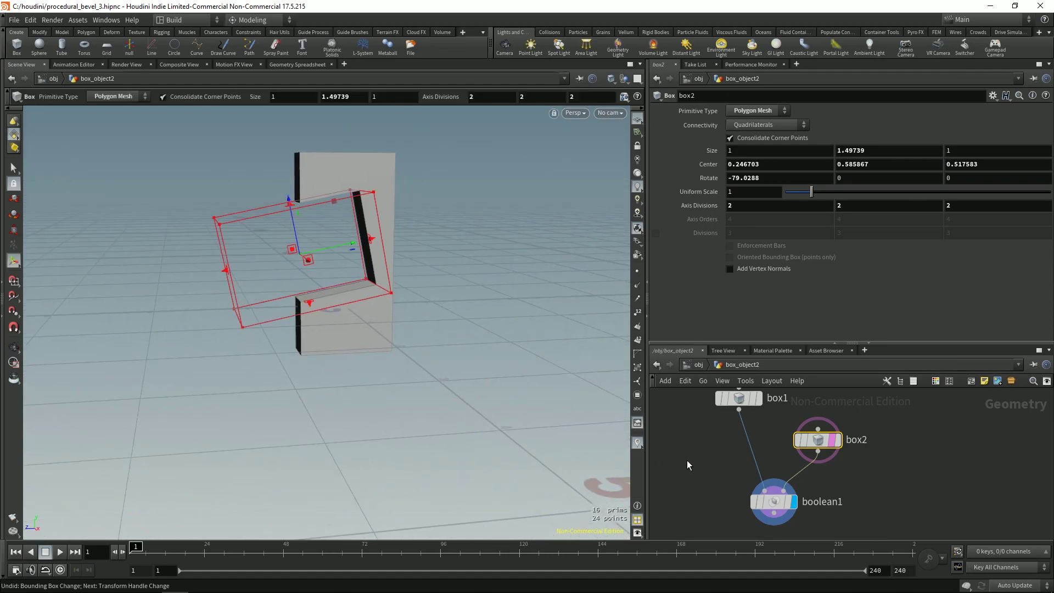
pyautogui.scroll(-3, 721, 449)
pyautogui.keyDown('alt'); pyautogui.moveTo(602, 366); pyautogui.dragTo(356, 338); pyautogui.keyUp('alt')
# Step: Create a 1×1×1 box3 from the Box primitive and place its node left in the network
pyautogui.press('c')
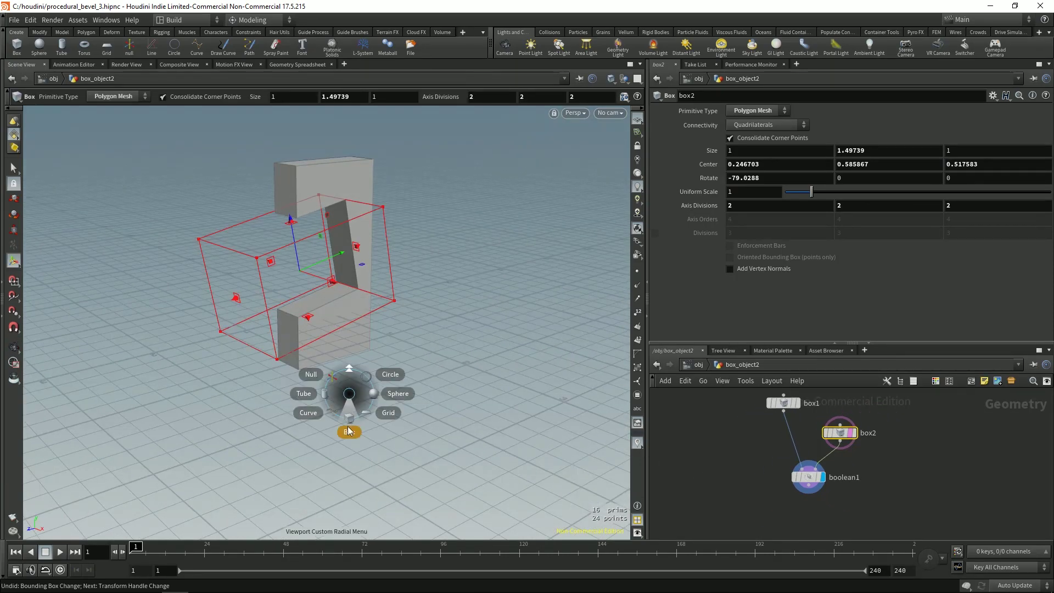
pyautogui.click(347, 433)
pyautogui.click(362, 360)
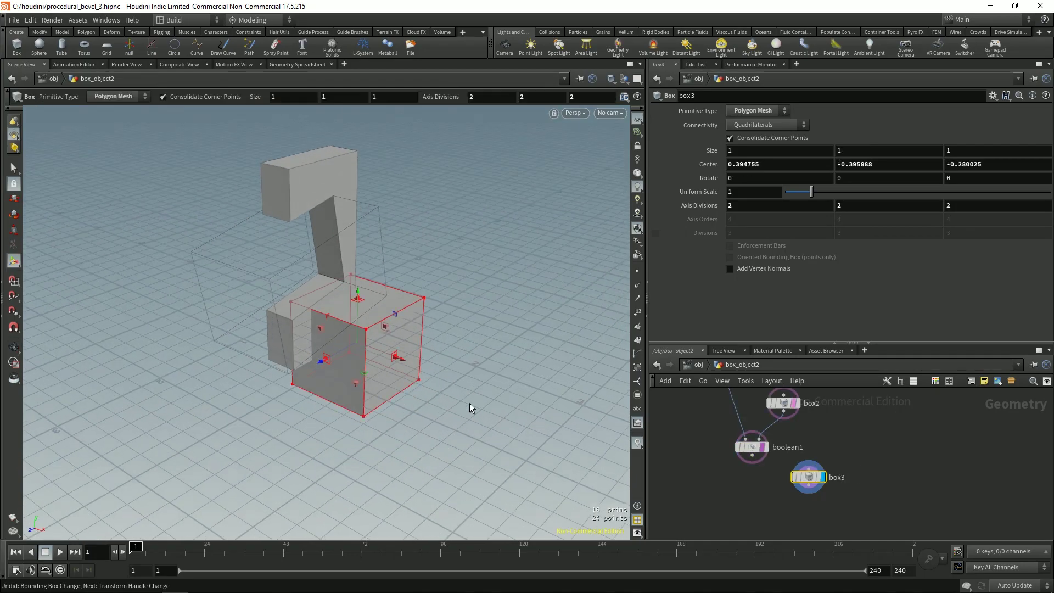
pyautogui.moveTo(765, 500); pyautogui.dragTo(821, 537, button='middle')
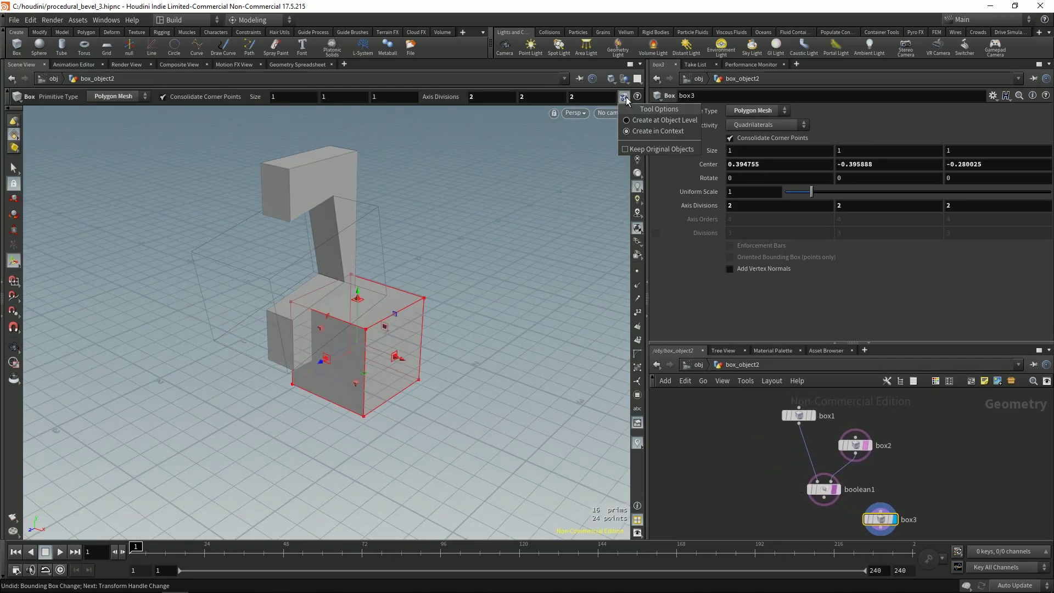
pyautogui.scroll(-2, 751, 456)
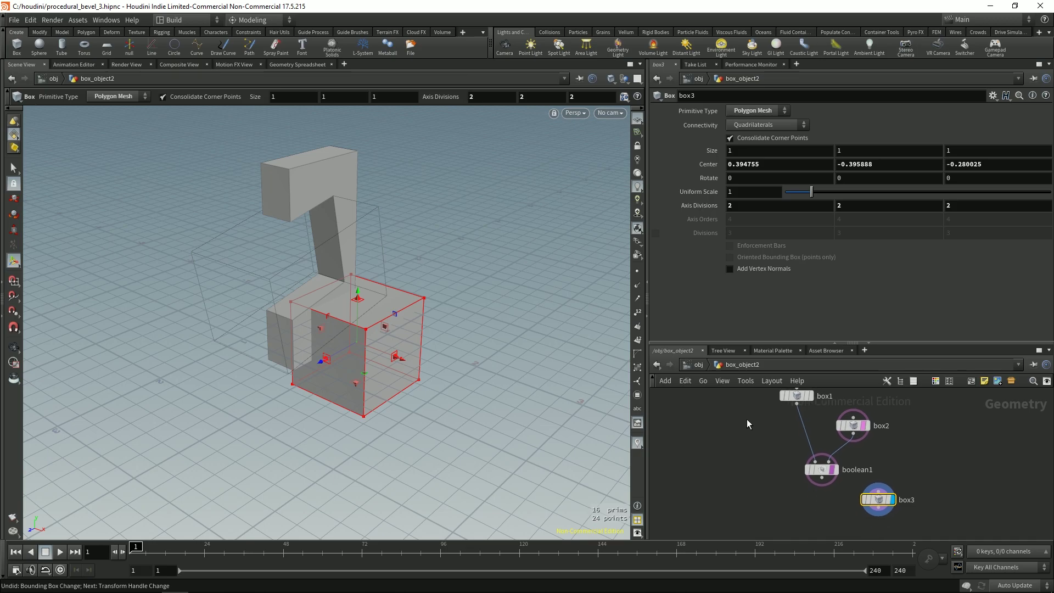
pyautogui.moveTo(892, 341); pyautogui.dragTo(892, 306)
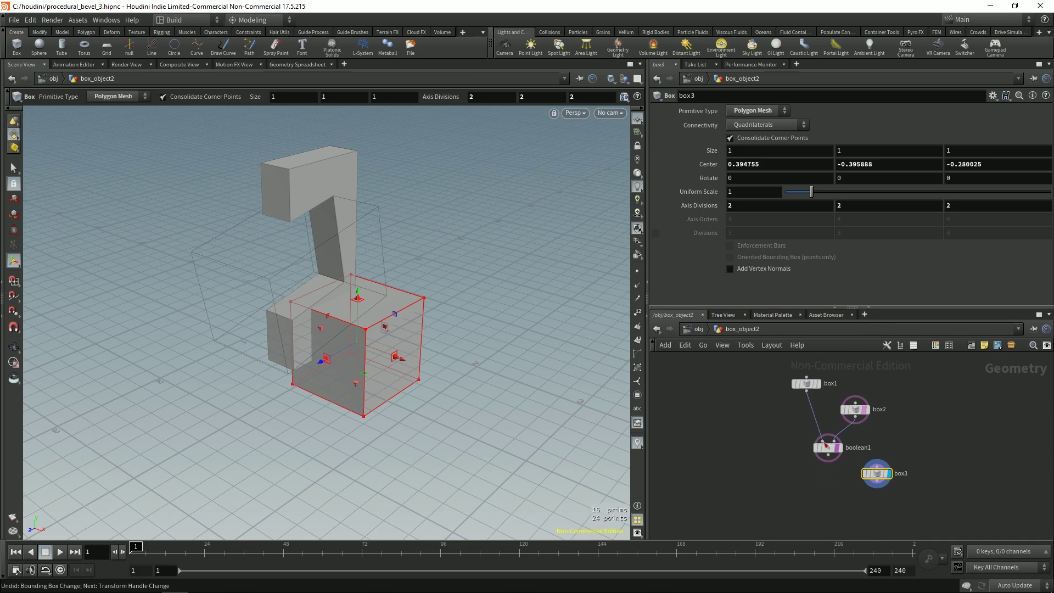
pyautogui.moveTo(877, 477); pyautogui.dragTo(729, 414)
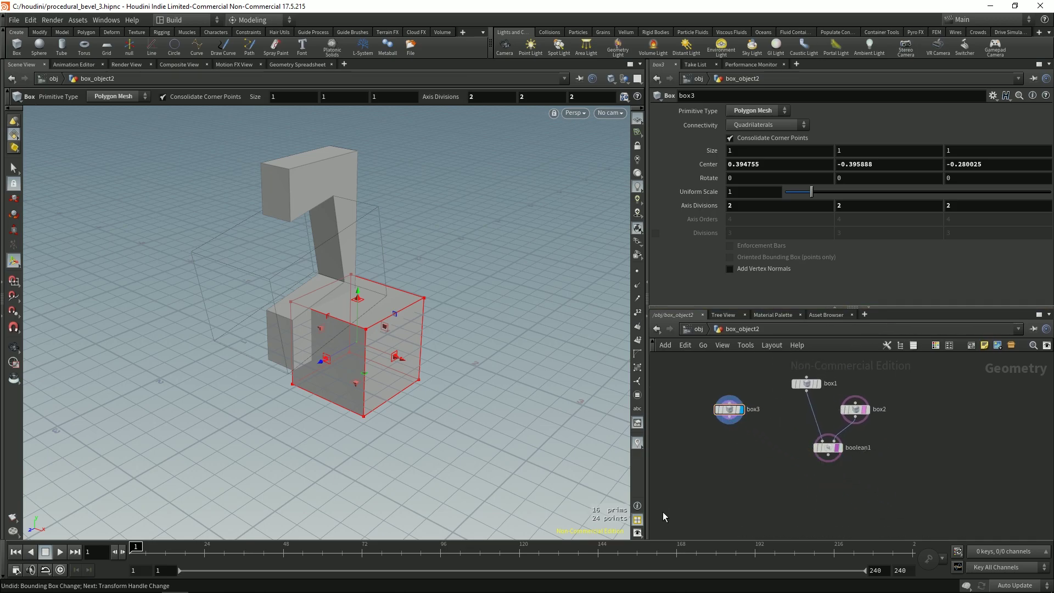
pyautogui.press('Tab')
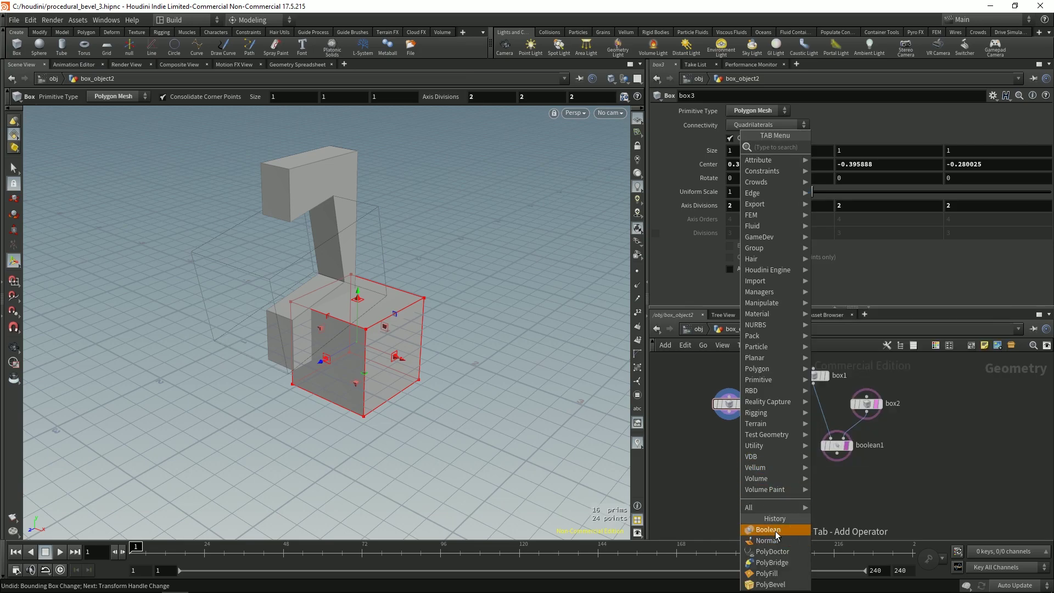
# Step: Add boolean2 under box3, wire boolean1 into input B, and set Operation to Union
pyautogui.click(768, 529)
pyautogui.click(769, 479)
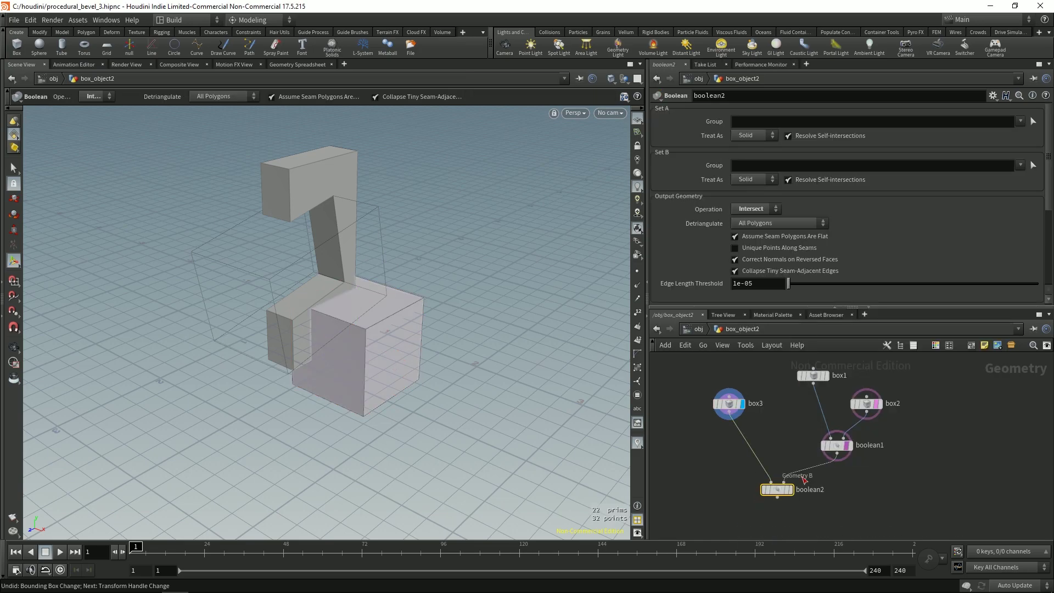
pyautogui.moveTo(803, 480); pyautogui.dragTo(802, 481)
pyautogui.click(790, 489)
pyautogui.moveTo(467, 308); pyautogui.dragTo(423, 318)
pyautogui.scroll(5, 412, 347)
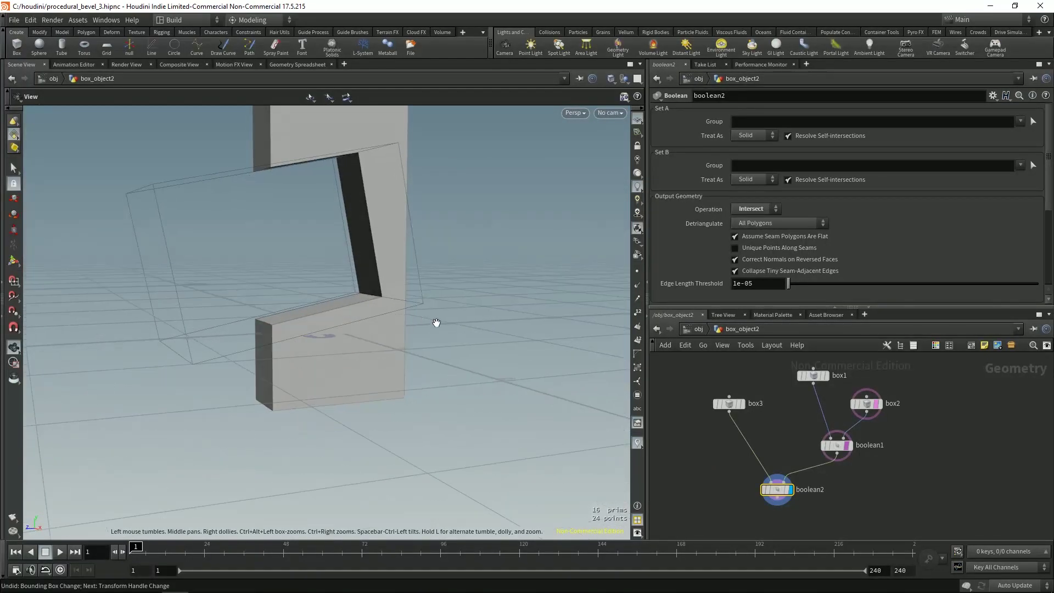
pyautogui.press('Return')
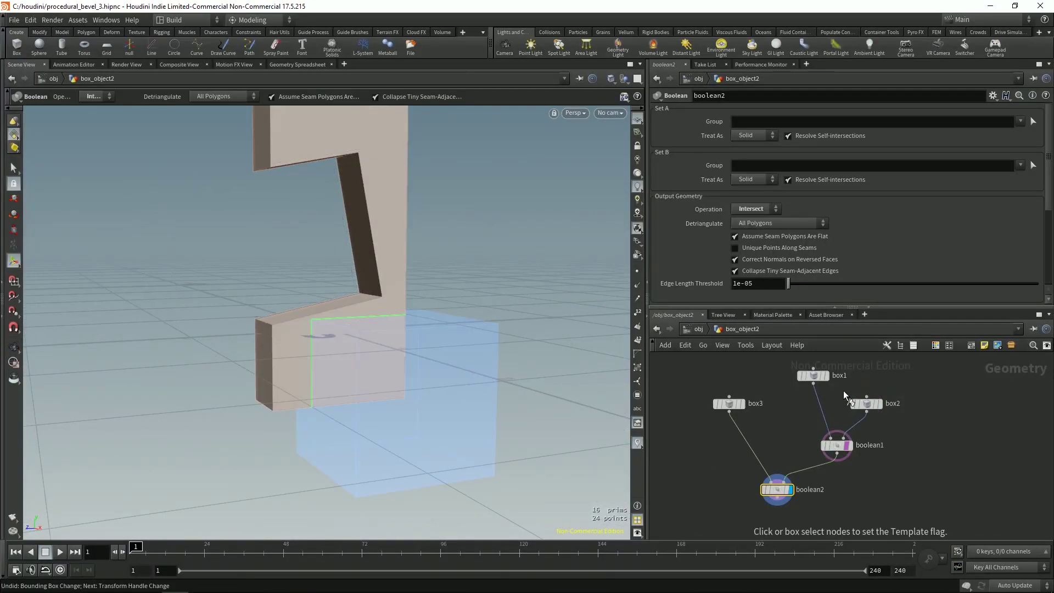
pyautogui.click(866, 404)
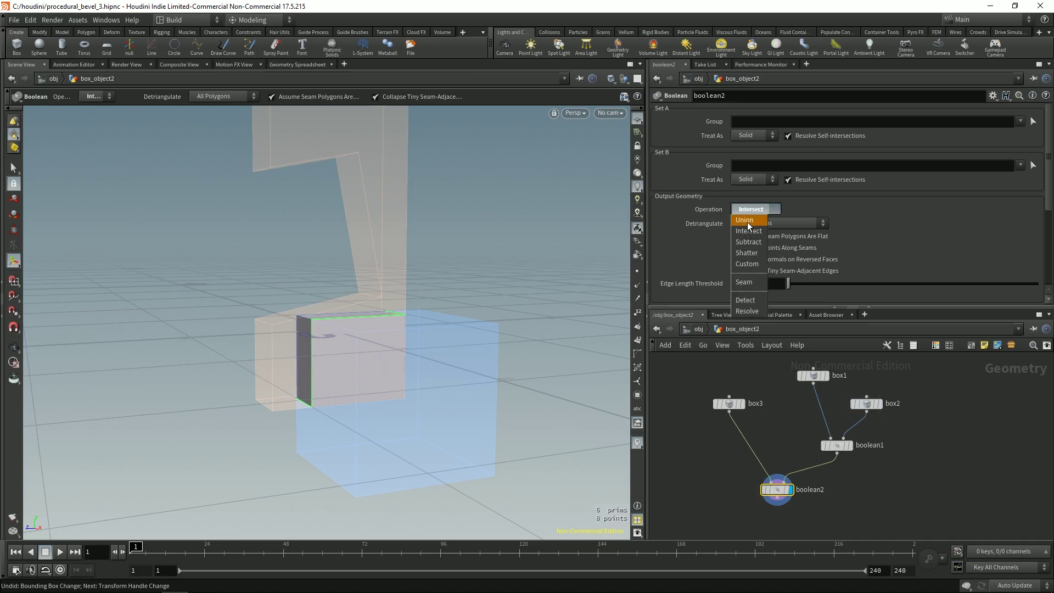
pyautogui.click(745, 220)
pyautogui.press('Escape')
pyautogui.moveTo(364, 318); pyautogui.dragTo(541, 360)
pyautogui.moveTo(697, 391); pyautogui.dragTo(753, 442)
# Step: Resize box3 to Size Z 0.94126 and shift its Center X below the step
pyautogui.moveTo(414, 327)
pyautogui.mouseDown()
pyautogui.moveTo(448, 306)
pyautogui.moveTo(423, 278)
pyautogui.moveTo(435, 271)
pyautogui.moveTo(455, 328)
pyautogui.moveTo(451, 349)
pyautogui.moveTo(416, 356)
pyautogui.moveTo(414, 379)
pyautogui.moveTo(252, 416)
pyautogui.moveTo(270, 384)
pyautogui.moveTo(443, 382)
pyautogui.moveTo(407, 384)
pyautogui.mouseUp()
pyautogui.press('Return')
pyautogui.press('w')
pyautogui.press('w')
pyautogui.moveTo(479, 291)
pyautogui.mouseDown(button='middle')
pyautogui.moveTo(478, 329)
pyautogui.moveTo(514, 268)
pyautogui.moveTo(520, 298)
pyautogui.moveTo(528, 290)
pyautogui.moveTo(520, 299)
pyautogui.mouseUp(button='middle')
pyautogui.press('Escape')
pyautogui.moveTo(520, 295)
pyautogui.mouseDown()
pyautogui.moveTo(536, 315)
pyautogui.moveTo(494, 287)
pyautogui.moveTo(406, 376)
pyautogui.moveTo(498, 332)
pyautogui.moveTo(404, 336)
pyautogui.moveTo(352, 271)
pyautogui.moveTo(362, 277)
pyautogui.mouseUp()
pyautogui.click(768, 490)
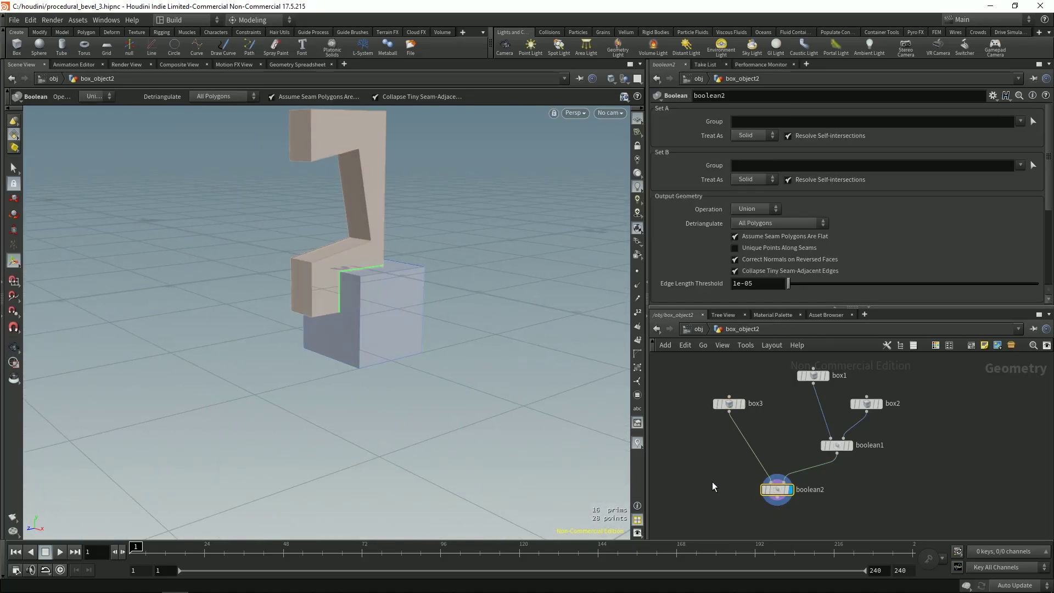
pyautogui.moveTo(715, 503); pyautogui.dragTo(761, 459, button='middle')
pyautogui.moveTo(768, 472); pyautogui.dragTo(744, 471)
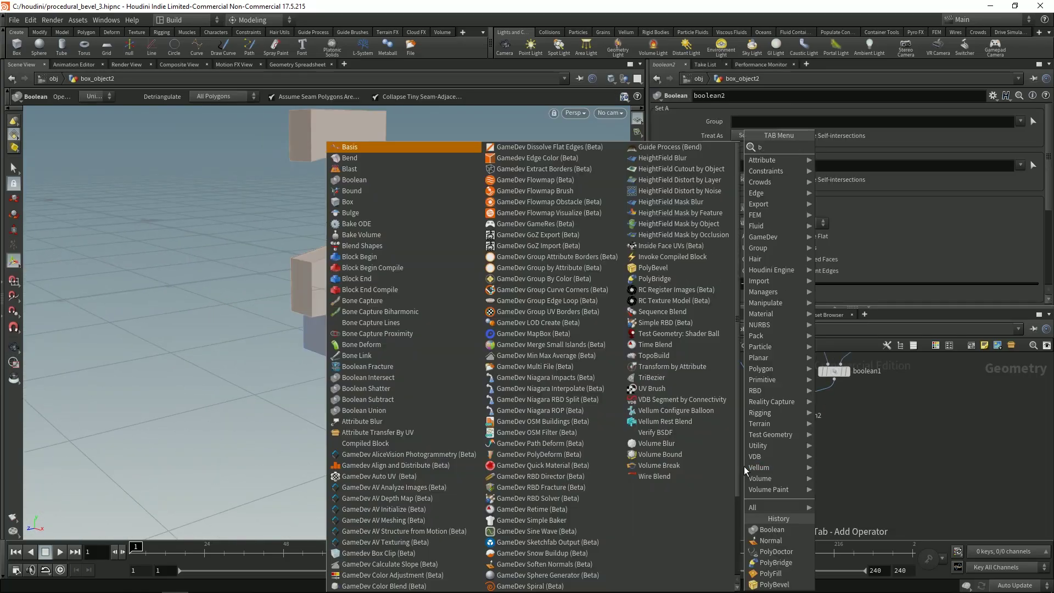
# Step: Add polybevel1 after boolean2 with a 0.039 offset, then display boolean2's unbevelled result
pyautogui.press('Escape')
pyautogui.click(743, 471)
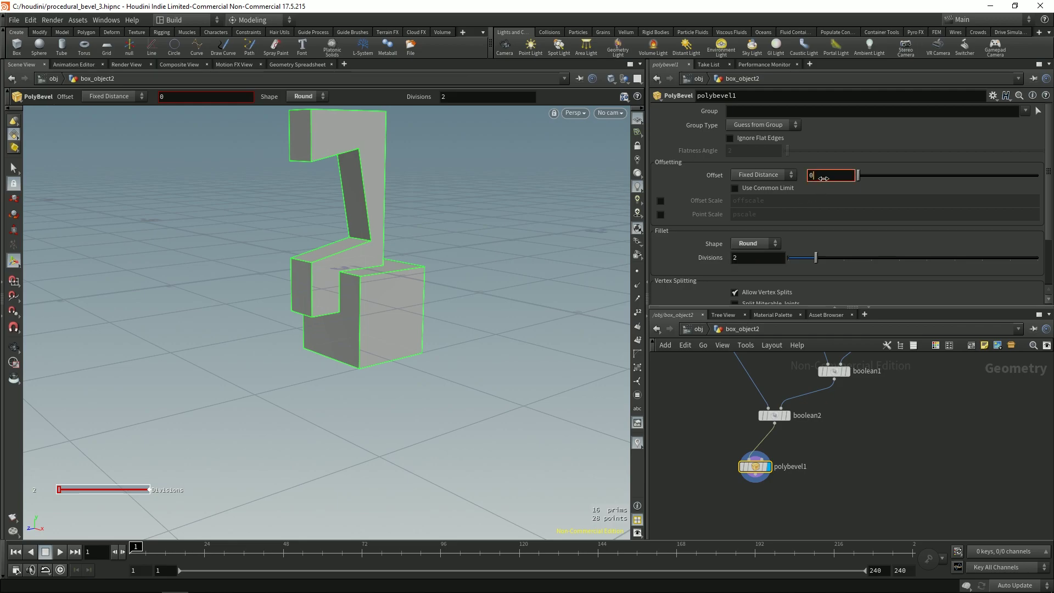
pyautogui.moveTo(830, 219); pyautogui.dragTo(854, 215, button='middle')
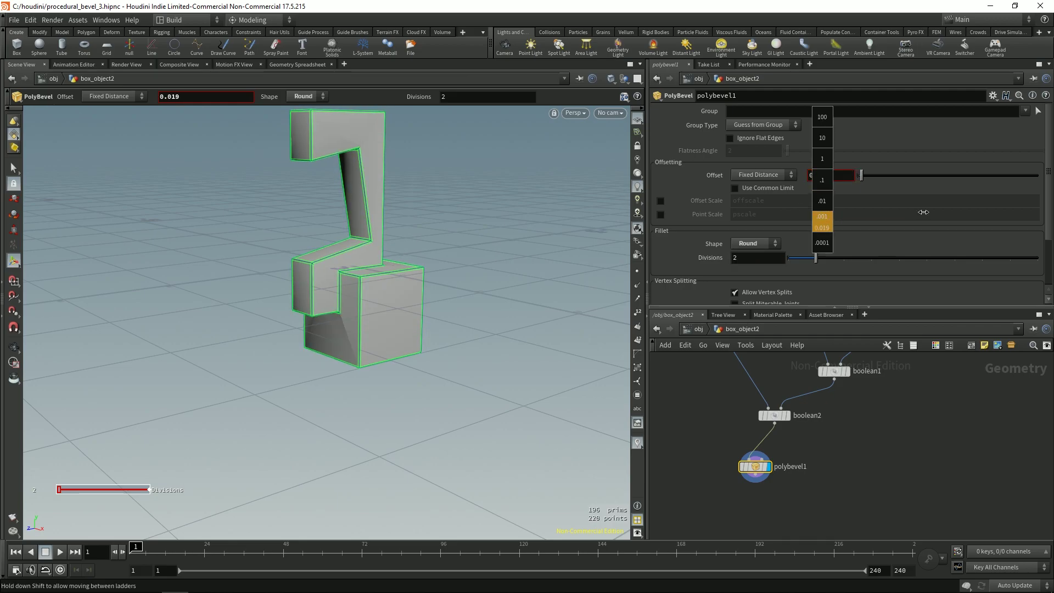
pyautogui.moveTo(1013, 199); pyautogui.dragTo(1014, 199, button='middle')
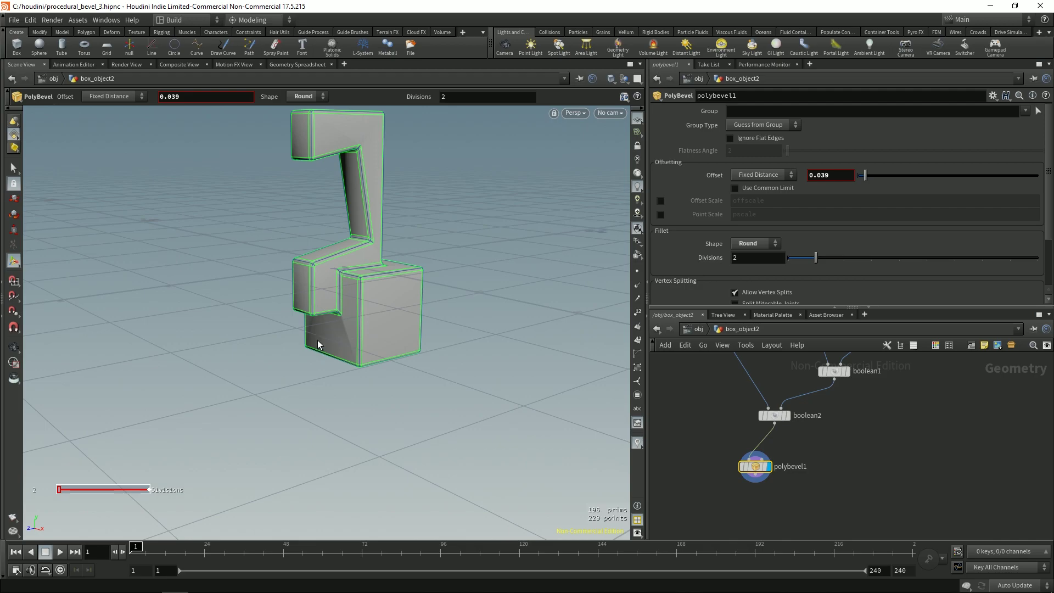
pyautogui.press('space')
pyautogui.moveTo(318, 344); pyautogui.dragTo(371, 183)
pyautogui.scroll(10, 452, 230)
pyautogui.moveTo(330, 235); pyautogui.dragTo(315, 168)
pyautogui.moveTo(716, 403); pyautogui.dragTo(730, 430, button='middle')
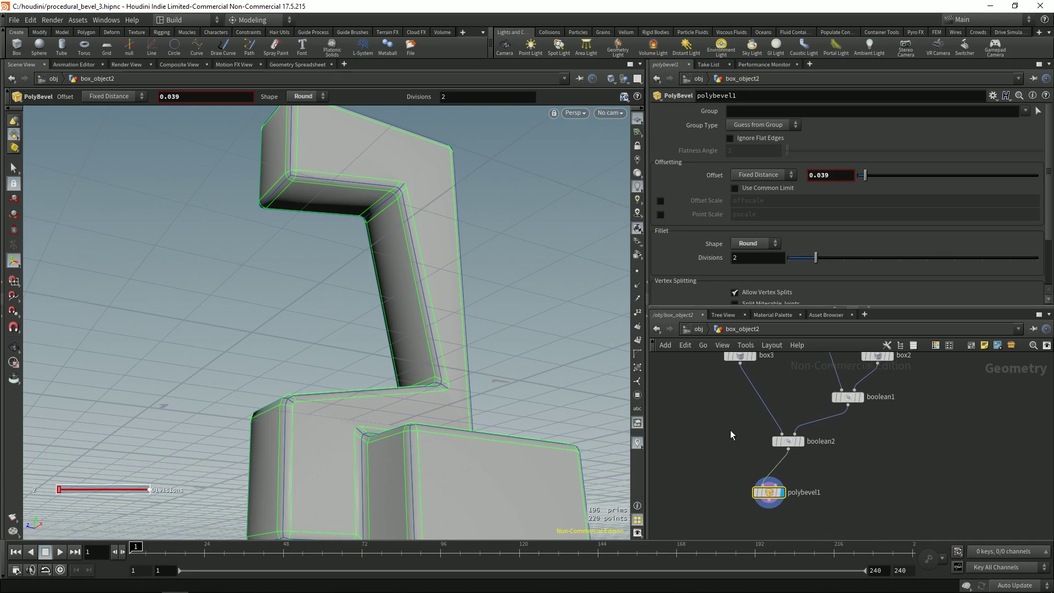
pyautogui.press('r')
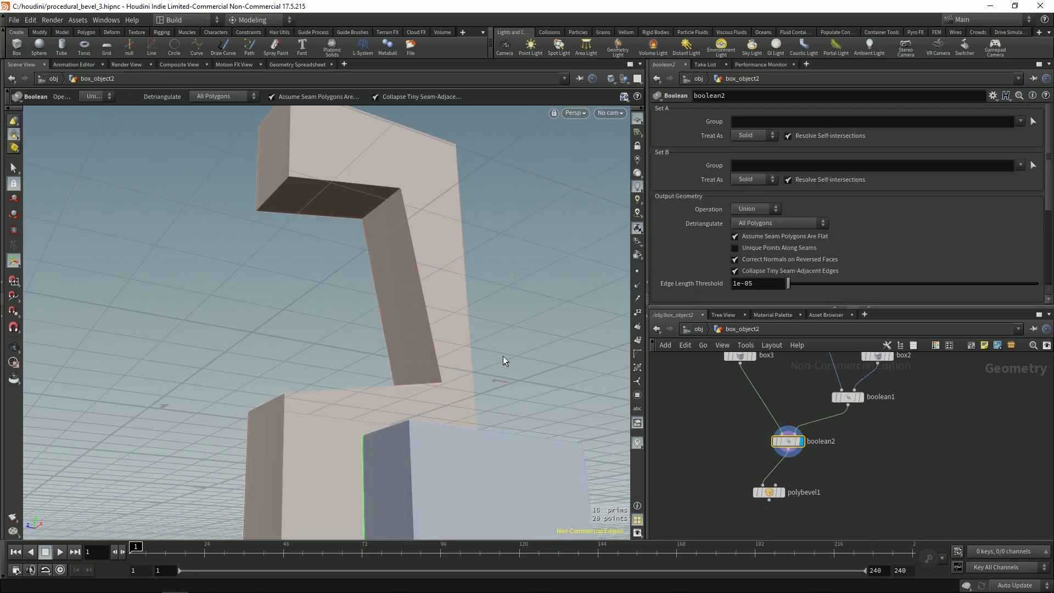
# Step: Display boolean1's carved C-shaped slab without box3 merged in
pyautogui.moveTo(808, 436); pyautogui.dragTo(730, 497, button='middle')
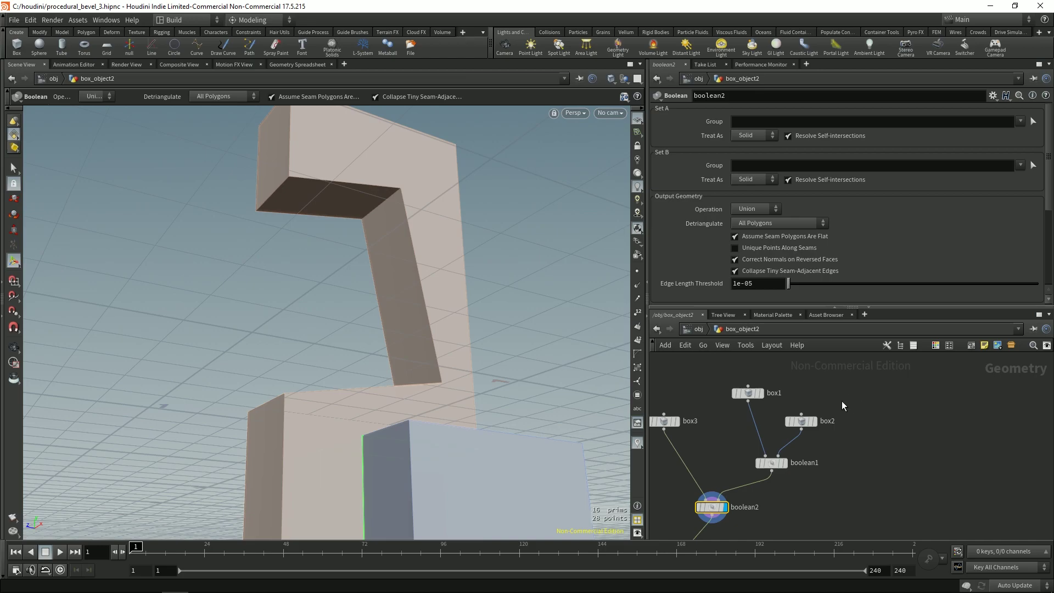
pyautogui.click(800, 418)
pyautogui.click(771, 462)
pyautogui.press('r')
pyautogui.moveTo(466, 331); pyautogui.dragTo(445, 266)
# Step: Select the four inner notch edges and bring up the Polygons operations for PolyBevel
pyautogui.press('s')
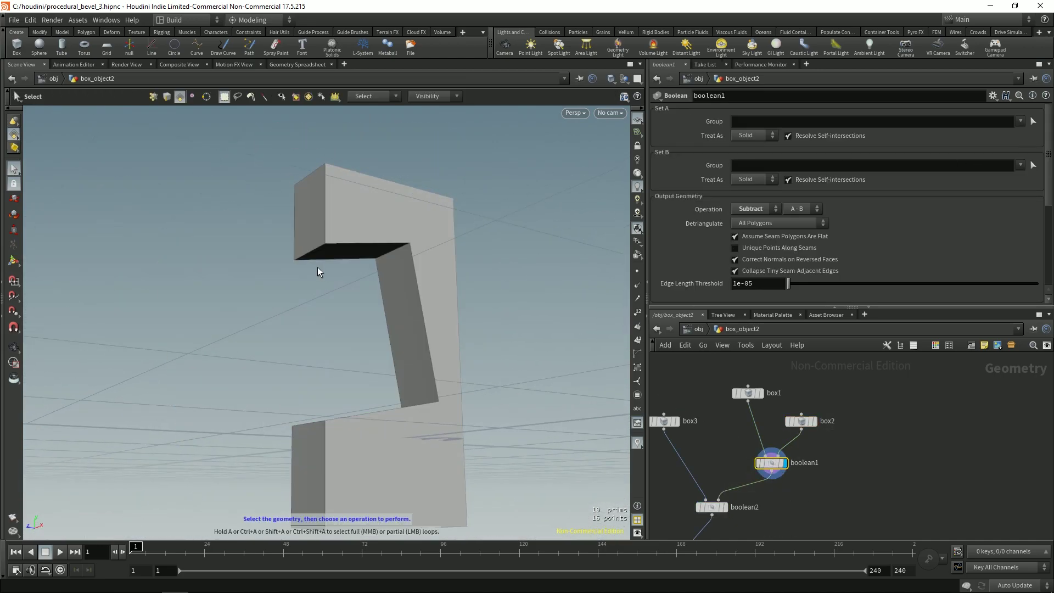
pyautogui.keyDown('alt'); pyautogui.moveTo(329, 278); pyautogui.dragTo(314, 412); pyautogui.keyUp('alt')
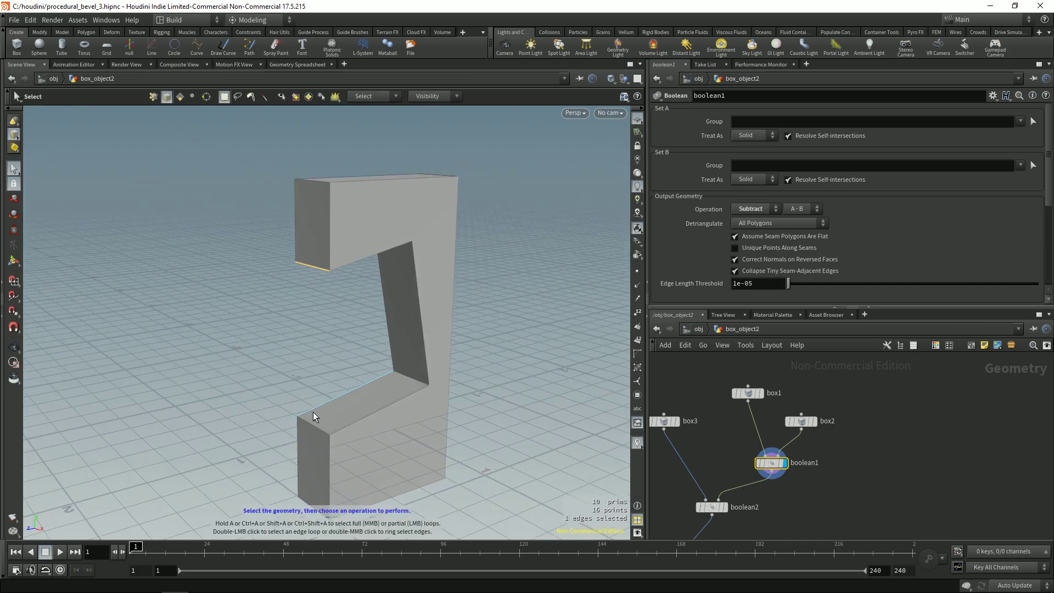
pyautogui.keyDown('shift'); pyautogui.click(413, 383); pyautogui.keyUp('shift')
pyautogui.press('Escape')
pyautogui.moveTo(414, 383); pyautogui.dragTo(371, 184)
pyautogui.moveTo(353, 219); pyautogui.dragTo(374, 191)
pyautogui.keyDown('shift'); pyautogui.click(376, 172); pyautogui.keyUp('shift')
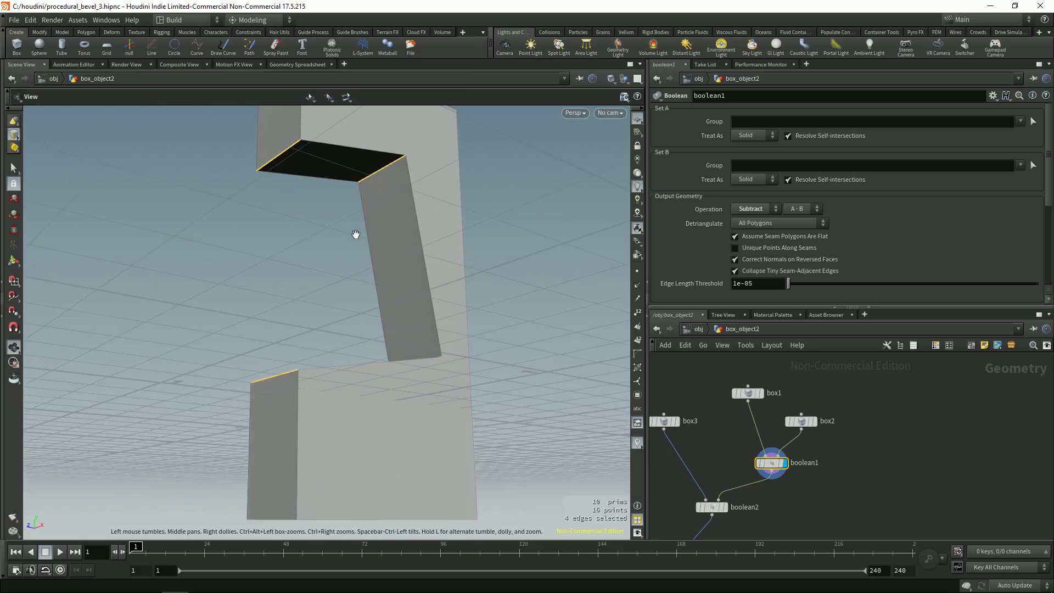
pyautogui.keyDown('alt'); pyautogui.moveTo(355, 235); pyautogui.dragTo(364, 287); pyautogui.keyUp('alt')
pyautogui.press('c')
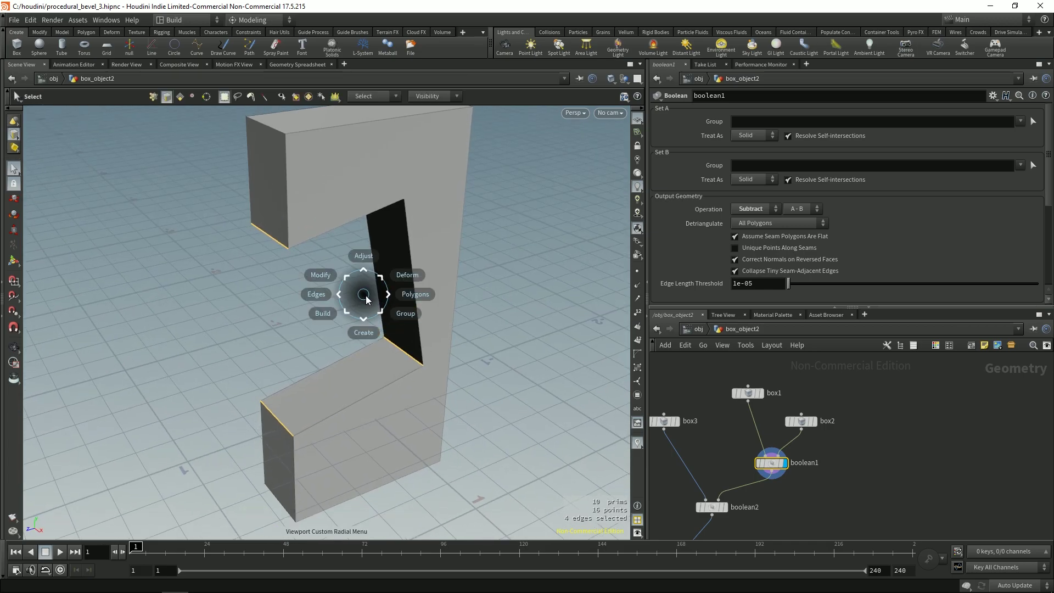
pyautogui.click(401, 303)
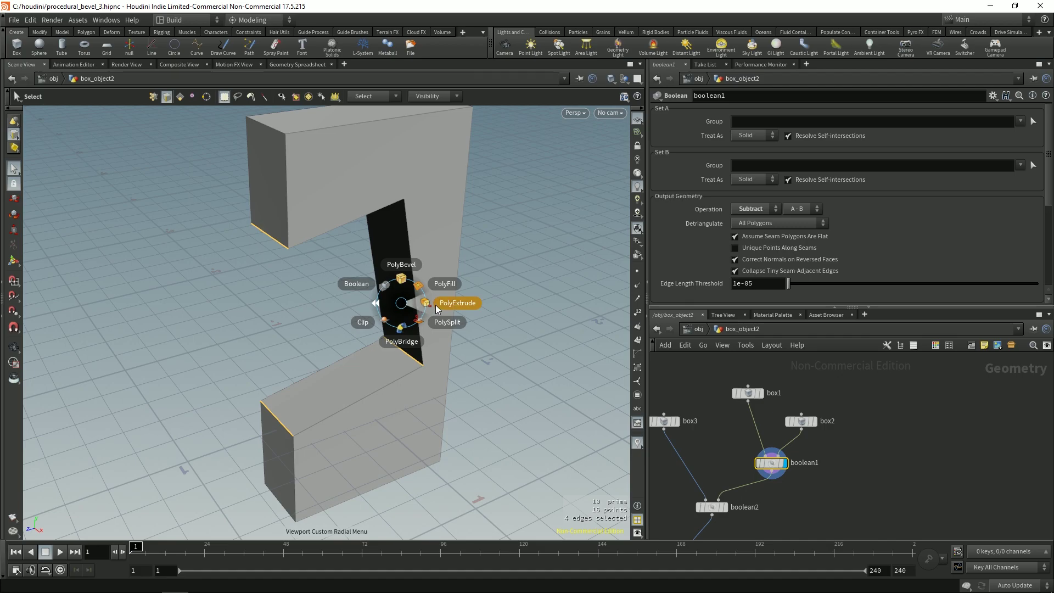
pyautogui.click(404, 264)
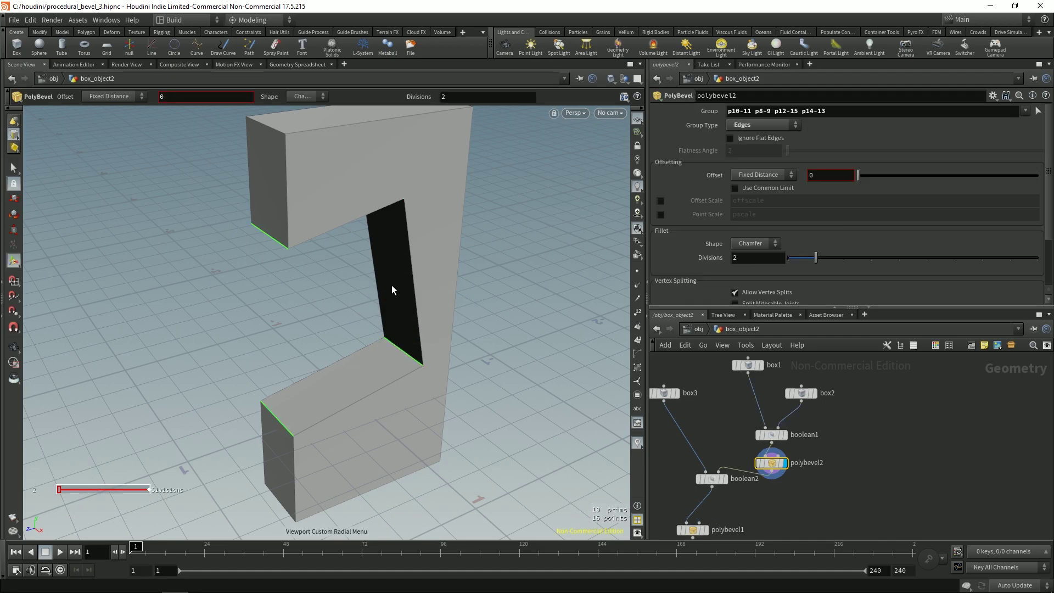
pyautogui.moveTo(391, 285); pyautogui.dragTo(390, 268)
pyautogui.press('Return')
pyautogui.moveTo(816, 176); pyautogui.dragTo(852, 208, button='middle')
pyautogui.moveTo(980, 186); pyautogui.dragTo(1043, 186, button='middle')
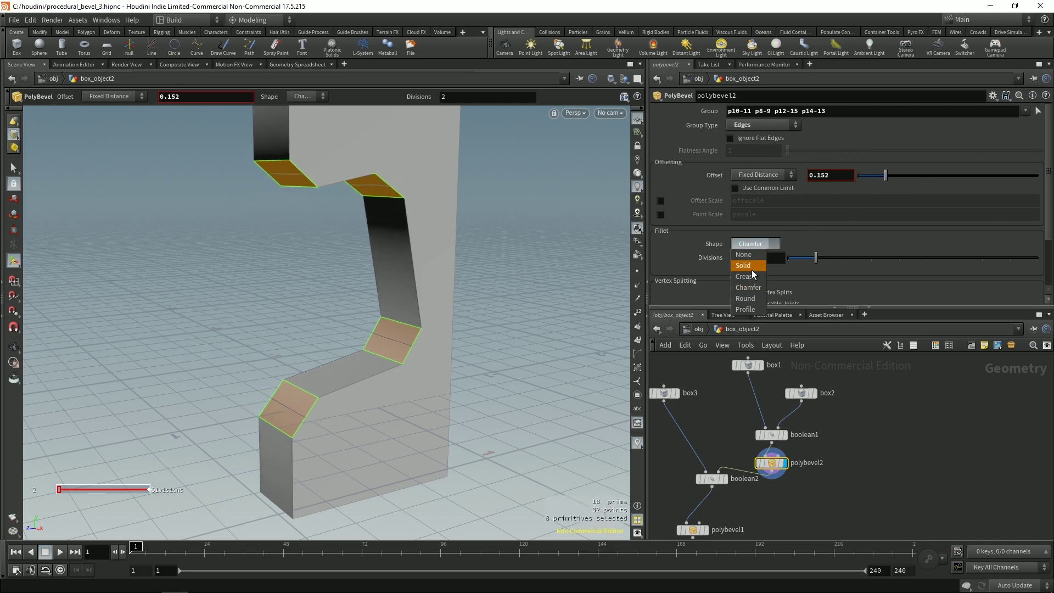
pyautogui.click(757, 299)
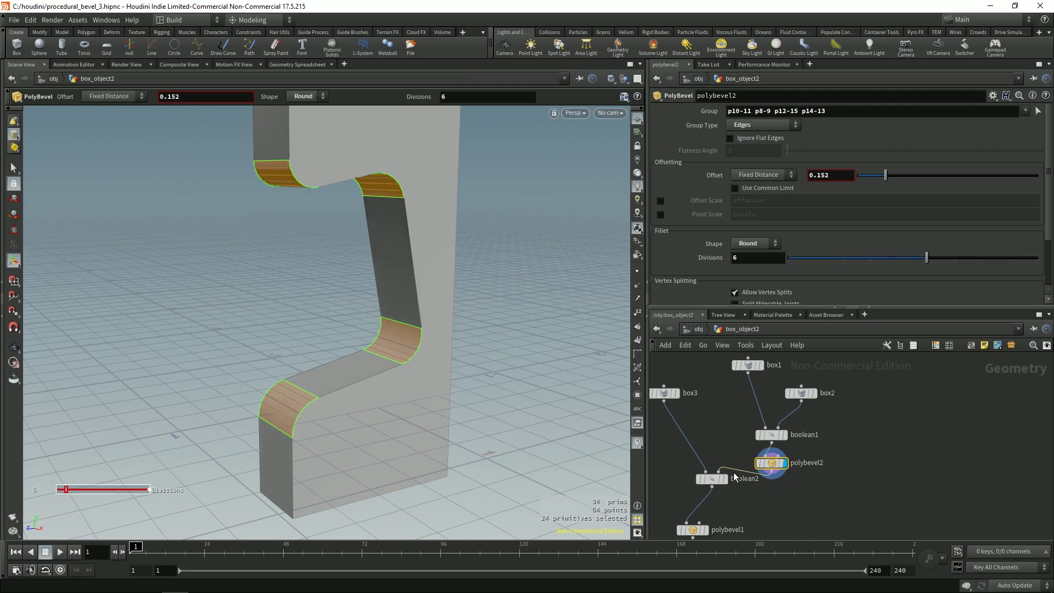
pyautogui.keyDown('alt'); pyautogui.moveTo(365, 296); pyautogui.dragTo(313, 269); pyautogui.keyUp('alt')
pyautogui.moveTo(709, 492); pyautogui.dragTo(716, 472, button='middle')
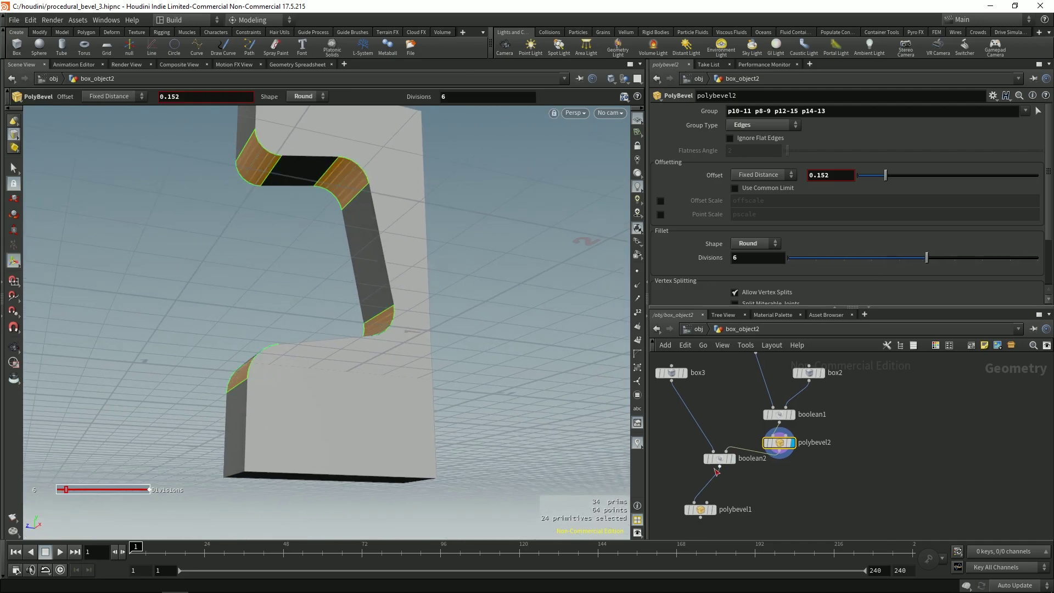
pyautogui.click(713, 509)
pyautogui.press('Escape')
pyautogui.moveTo(511, 374); pyautogui.dragTo(536, 176)
pyautogui.scroll(6, 384, 252)
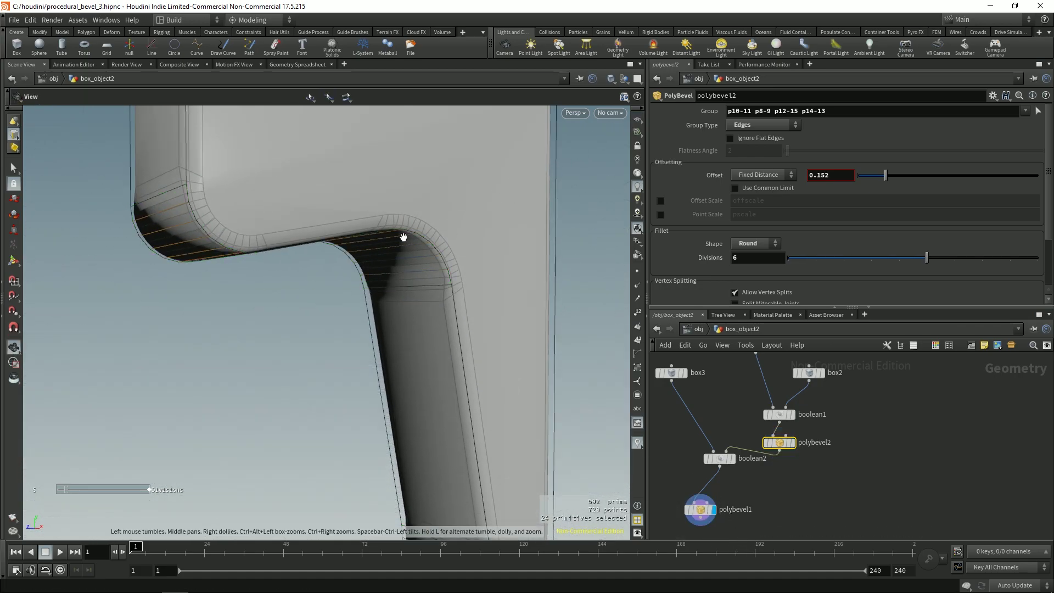
pyautogui.scroll(3, 409, 227)
pyautogui.moveTo(420, 221); pyautogui.dragTo(571, 219)
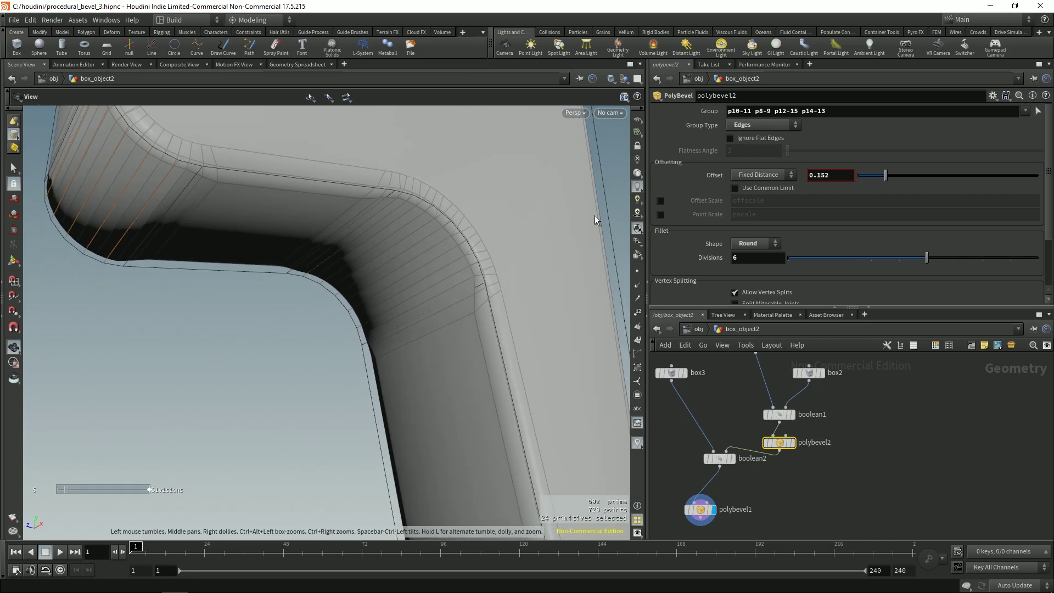
pyautogui.press('Return')
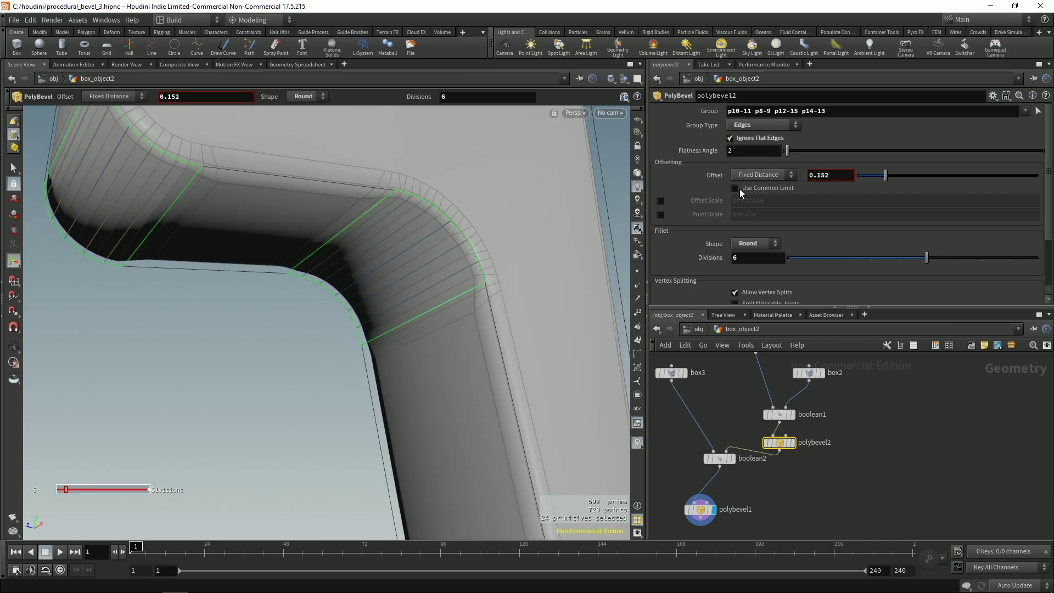
pyautogui.scroll(-2, 438, 228)
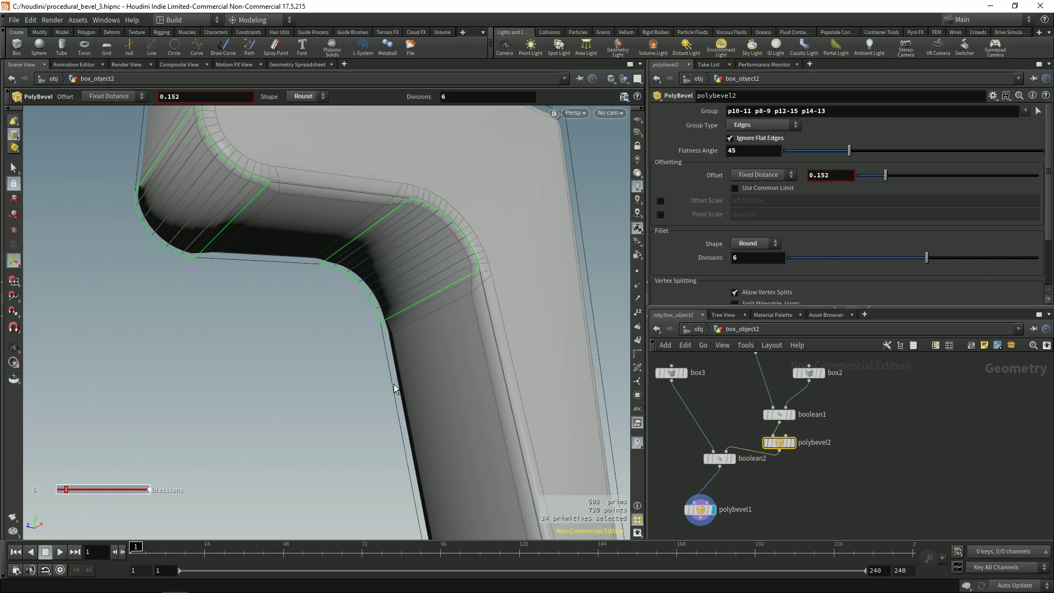
pyautogui.click(720, 491)
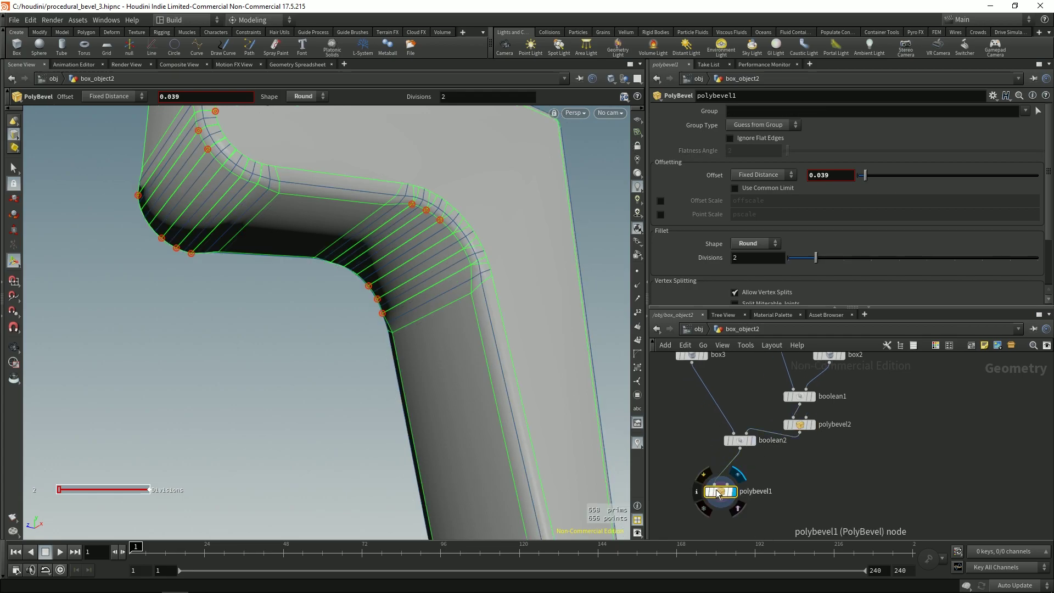
pyautogui.moveTo(821, 442); pyautogui.dragTo(806, 455)
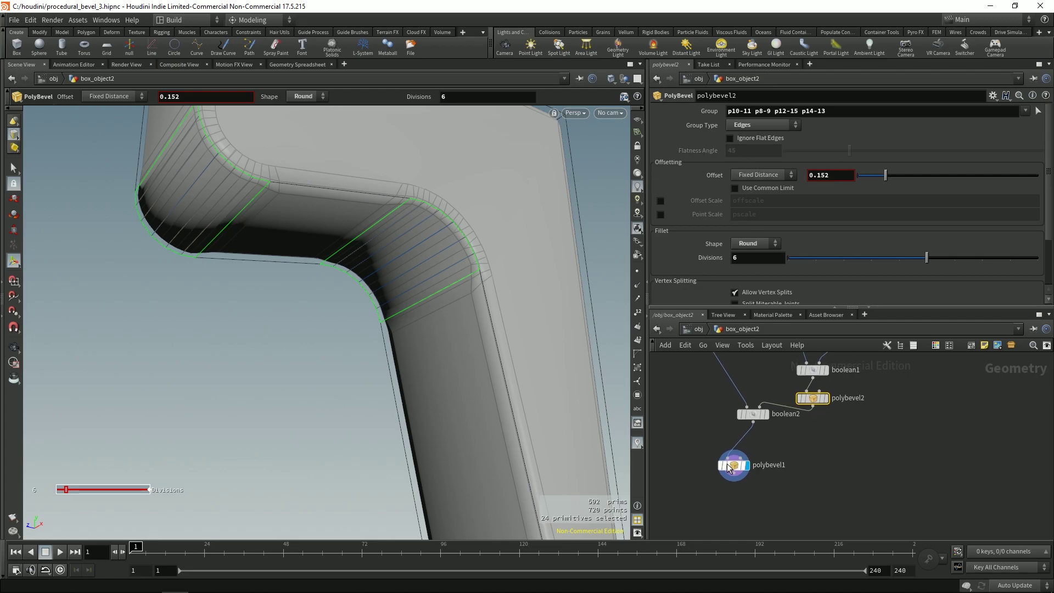
pyautogui.press('Down')
pyautogui.press('Down')
# Step: Set polybevel1's Flatness Angle to 45 for ignoring flat edges
pyautogui.doubleClick(742, 154)
pyautogui.write('45')
pyautogui.press('Return')
pyautogui.press('Escape')
pyautogui.scroll(-5, 362, 286)
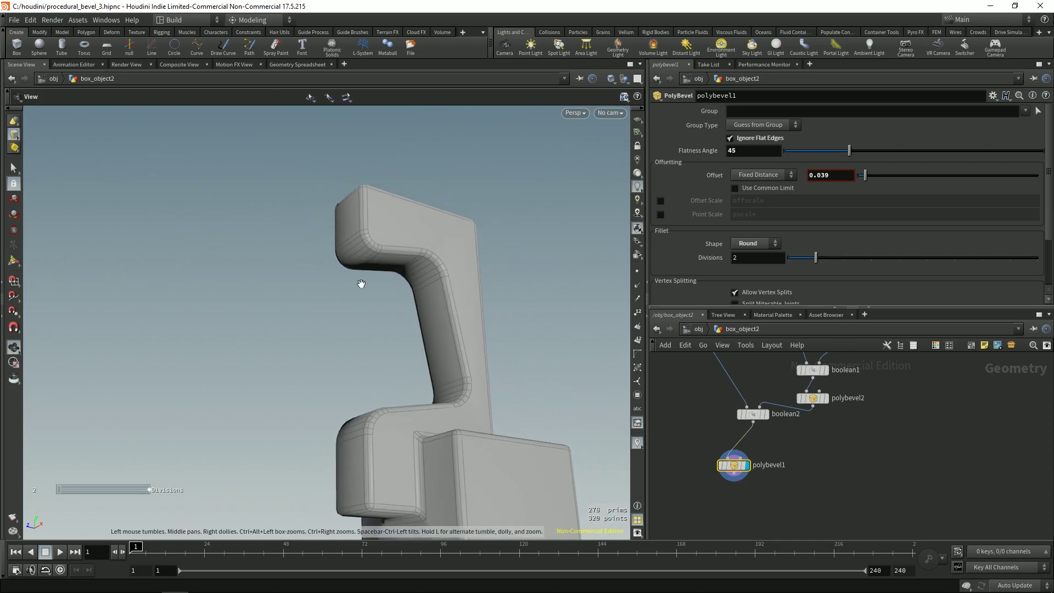
pyautogui.moveTo(360, 285); pyautogui.dragTo(301, 322)
pyautogui.moveTo(301, 322); pyautogui.dragTo(403, 348, button='right')
pyautogui.moveTo(404, 348); pyautogui.dragTo(494, 318)
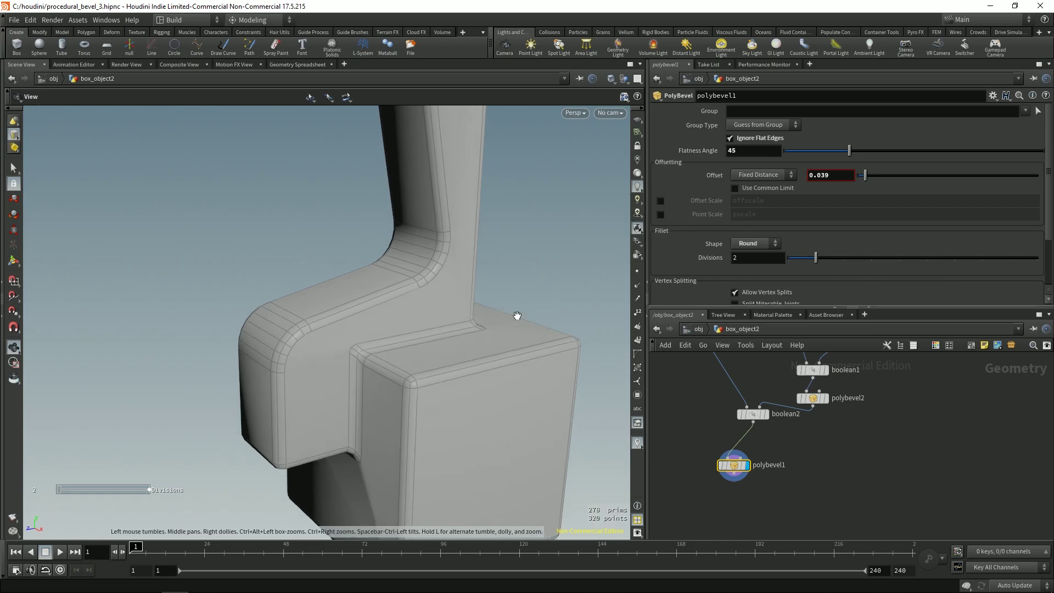
pyautogui.press('Return')
# Step: Compare Allow Vertex Splits off and on, leaving it enabled, and inspect the bevelled model
pyautogui.moveTo(880, 308); pyautogui.dragTo(880, 344)
pyautogui.click(750, 293)
pyautogui.click(751, 291)
pyautogui.click(751, 290)
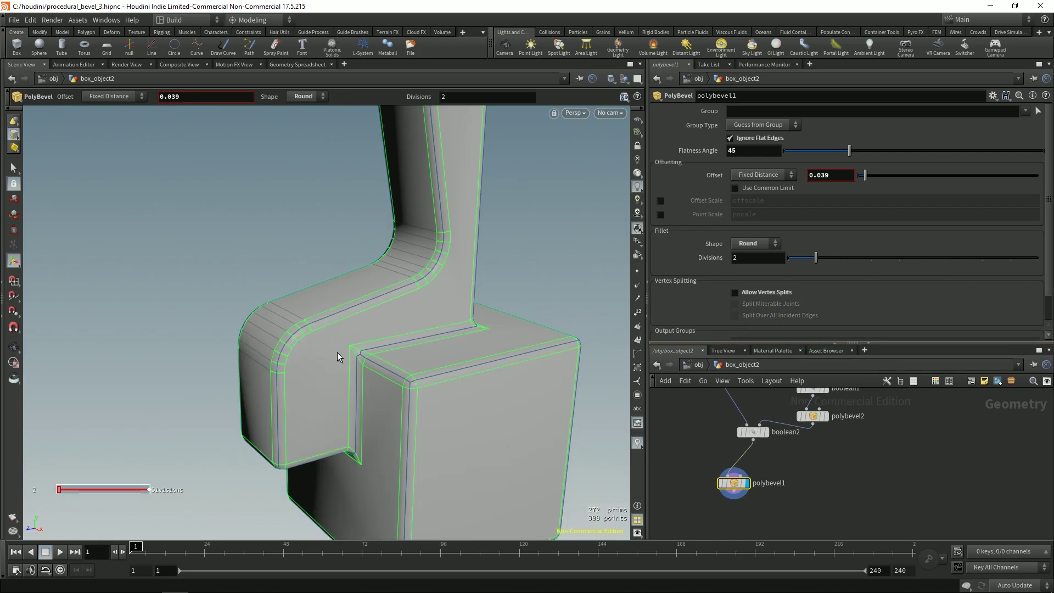
pyautogui.click(749, 290)
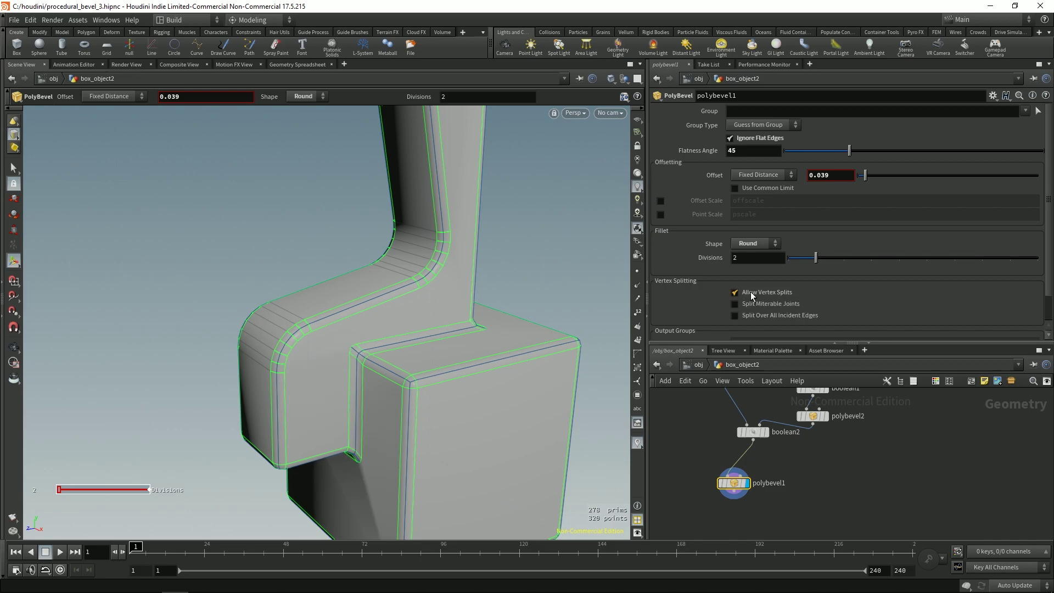
pyautogui.moveTo(421, 333); pyautogui.dragTo(318, 218)
pyautogui.press('Return')
pyautogui.press('Escape')
pyautogui.scroll(-5, 415, 245)
pyautogui.moveTo(318, 218); pyautogui.dragTo(296, 219, button='middle')
pyautogui.scroll(5, 297, 220)
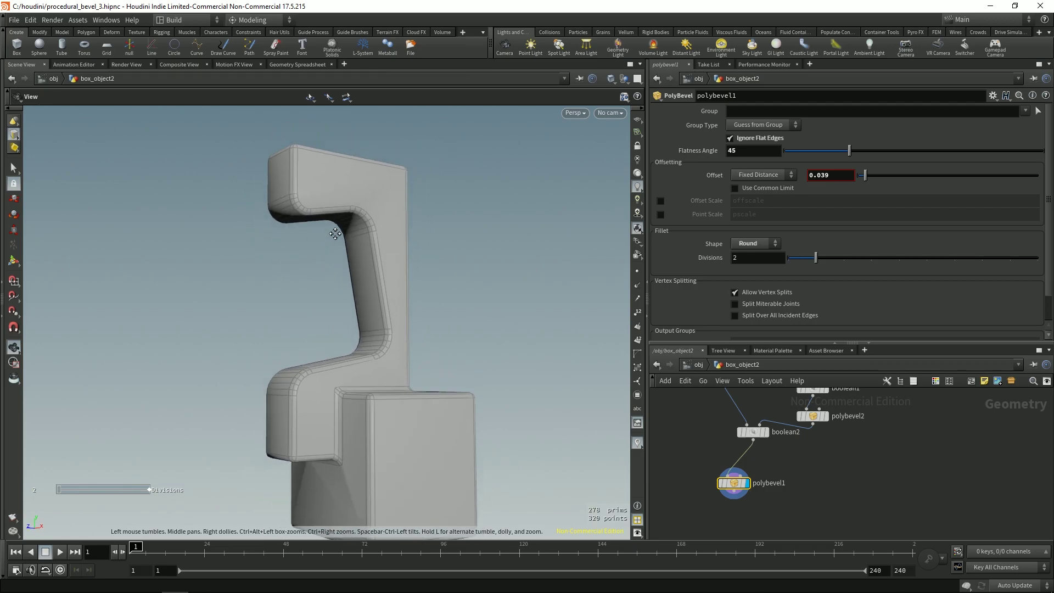
pyautogui.moveTo(351, 258); pyautogui.dragTo(414, 252)
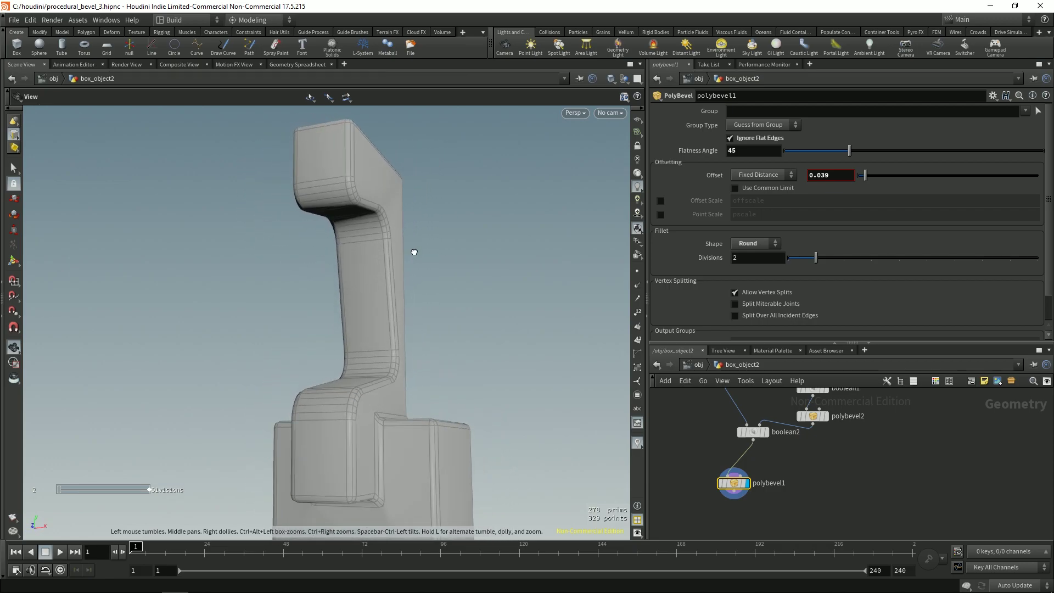
pyautogui.scroll(-4, 334, 313)
pyautogui.moveTo(334, 313); pyautogui.dragTo(329, 334)
pyautogui.press('Return')
# Step: Drag box3 upward until its Center Y reaches 0.346635
pyautogui.click(378, 406)
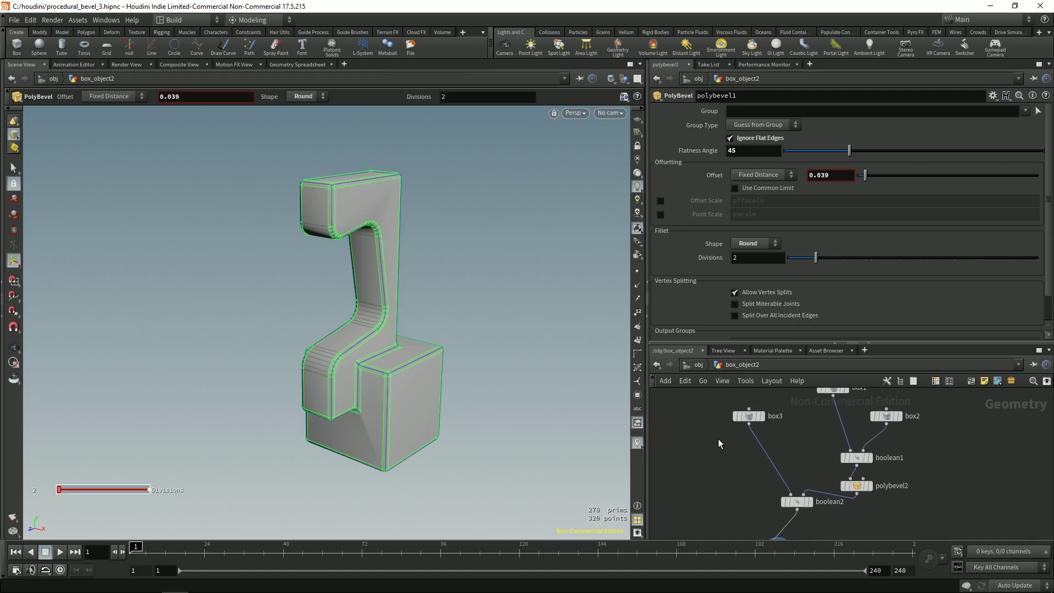
pyautogui.moveTo(413, 387); pyautogui.dragTo(361, 354)
pyautogui.moveTo(373, 358); pyautogui.dragTo(404, 245)
pyautogui.press('Escape')
pyautogui.moveTo(357, 324)
pyautogui.mouseDown()
pyautogui.moveTo(353, 271)
pyautogui.moveTo(337, 278)
pyautogui.moveTo(352, 319)
pyautogui.mouseUp()
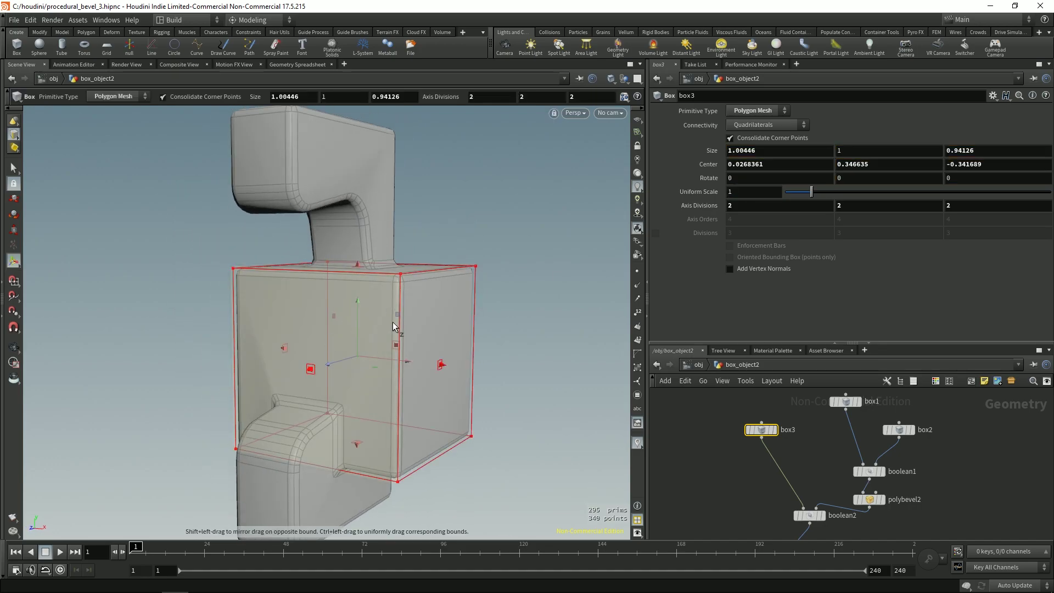
pyautogui.moveTo(459, 340); pyautogui.dragTo(409, 371)
# Step: Move the polybevel1 node up under boolean2 in the network
pyautogui.press('q')
pyautogui.moveTo(783, 479); pyautogui.dragTo(795, 451)
pyautogui.click(790, 495)
# Step: Create a polydoctor1 node below polybevel1 and display its result
pyautogui.write('polydoctor')
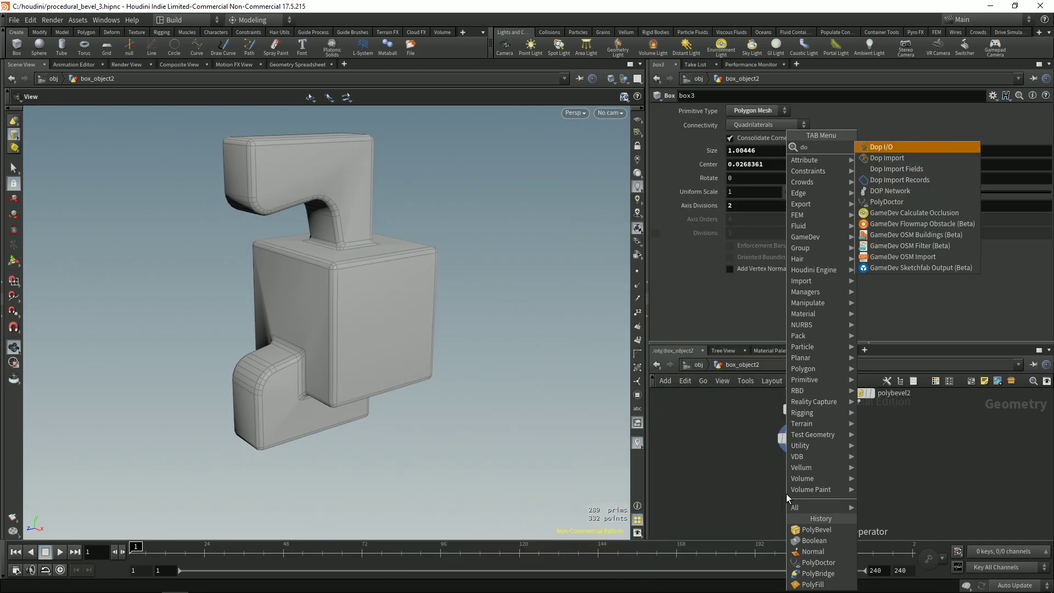
pyautogui.press('Return')
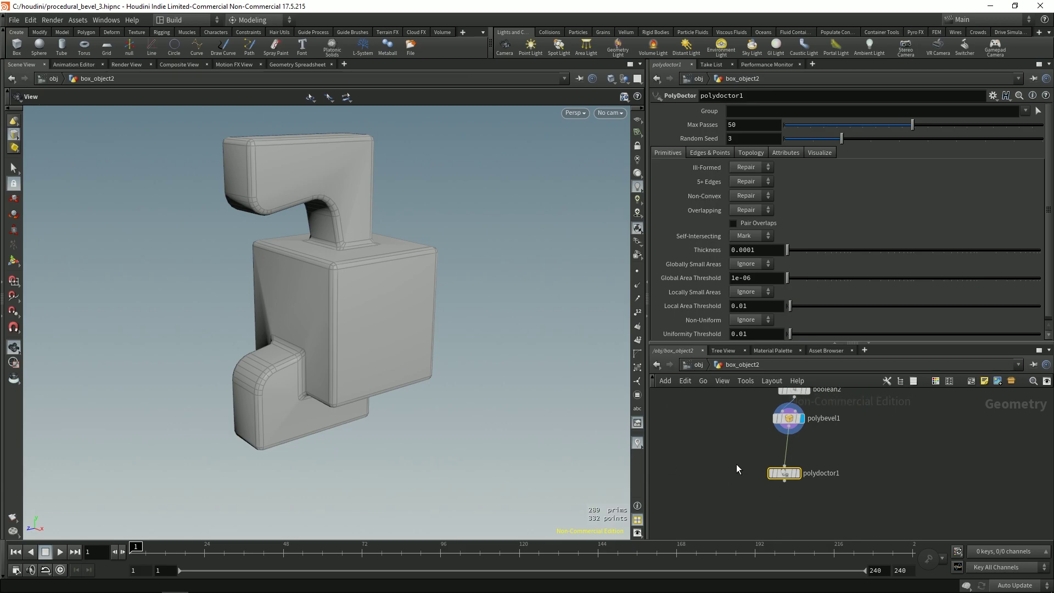
pyautogui.press('r')
pyautogui.scroll(5, 430, 311)
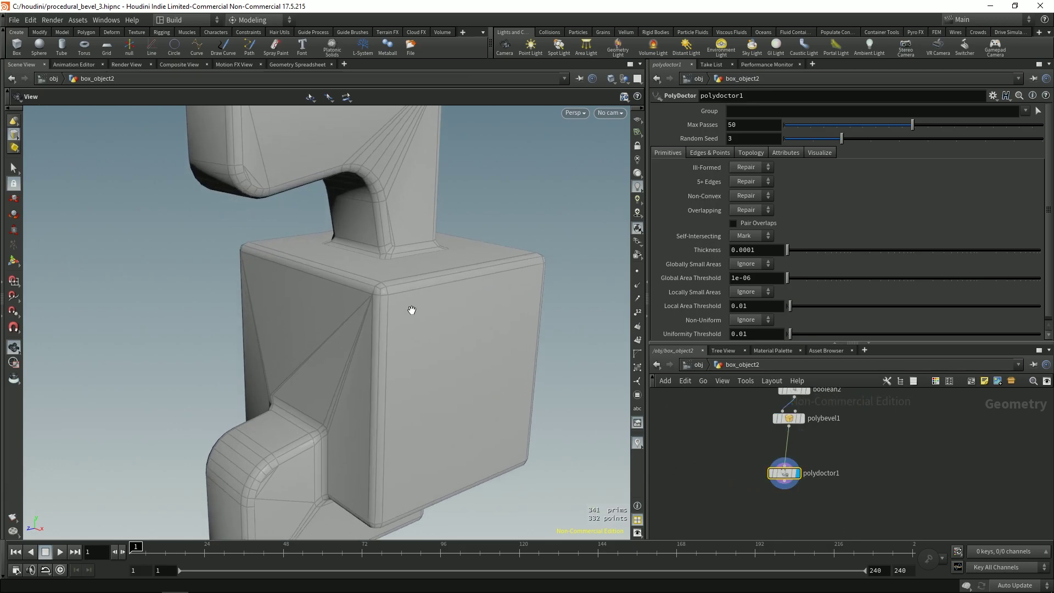
pyautogui.moveTo(366, 308); pyautogui.dragTo(400, 326)
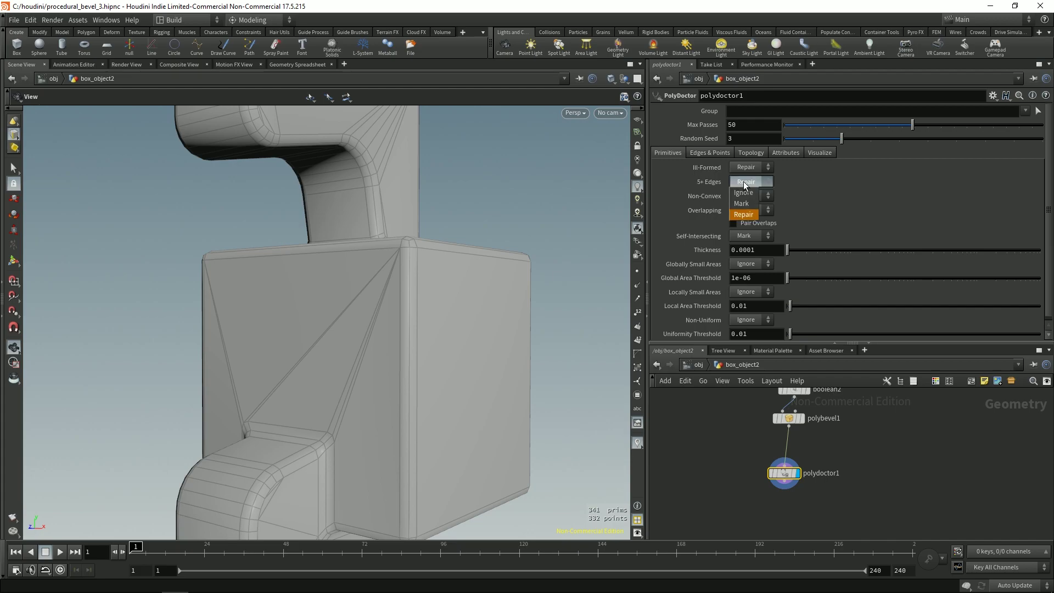
# Step: Switch 5+ Edges to Ignore and back to Repair, then turn off the wireframe overlay
pyautogui.click(746, 193)
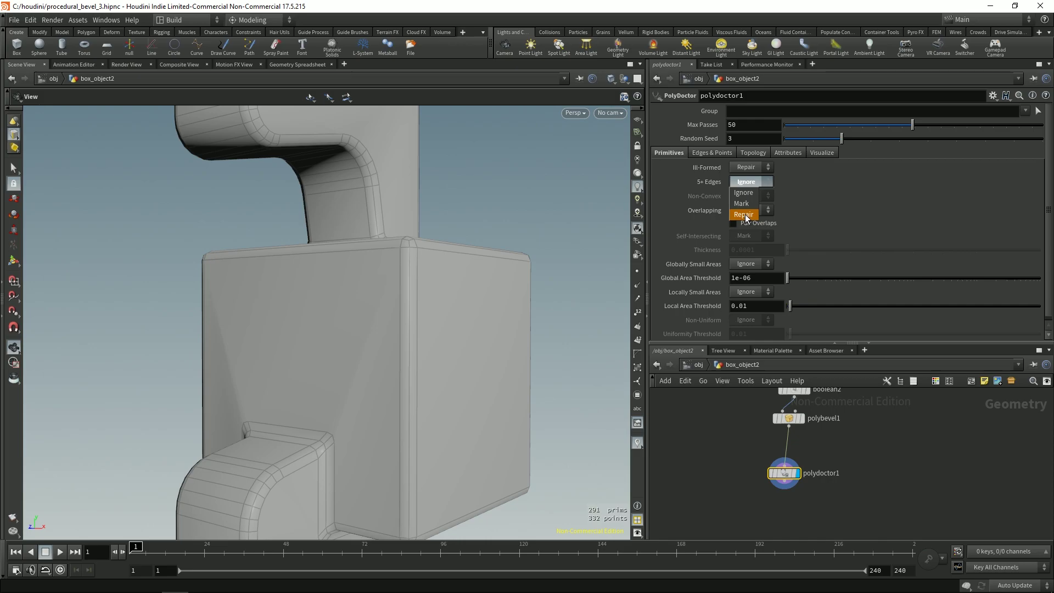
pyautogui.click(748, 215)
pyautogui.scroll(-5, 454, 247)
pyautogui.moveTo(270, 242)
pyautogui.mouseDown()
pyautogui.moveTo(329, 313)
pyautogui.moveTo(372, 329)
pyautogui.moveTo(338, 344)
pyautogui.moveTo(353, 348)
pyautogui.moveTo(255, 343)
pyautogui.moveTo(316, 337)
pyautogui.mouseUp()
pyautogui.hotkey('shift', 'w')
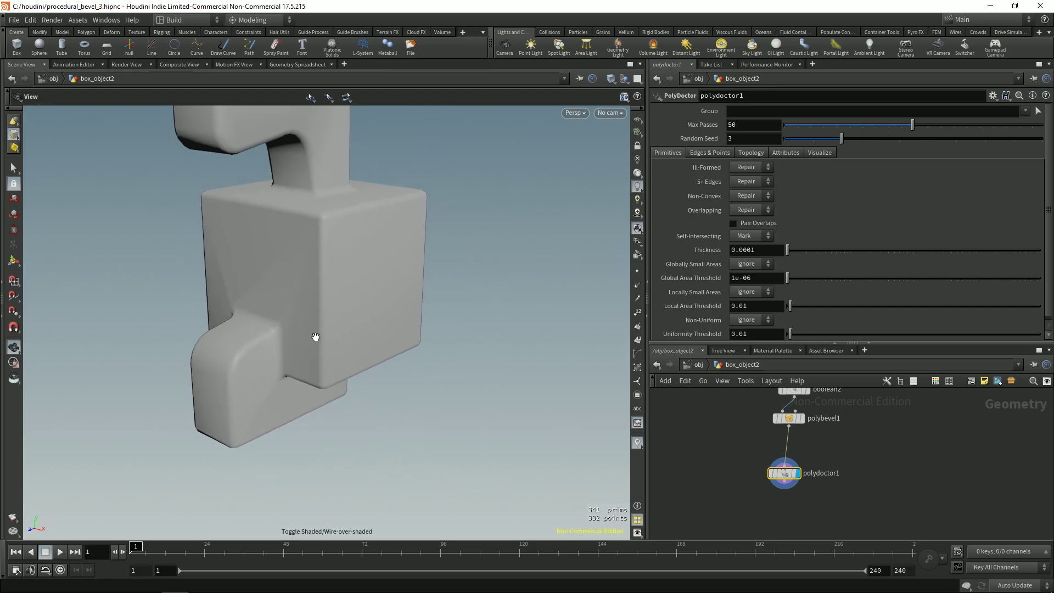
pyautogui.click(755, 507)
# Step: Add a normal1 node below polydoctor1
pyautogui.moveTo(755, 507)
pyautogui.click(777, 561)
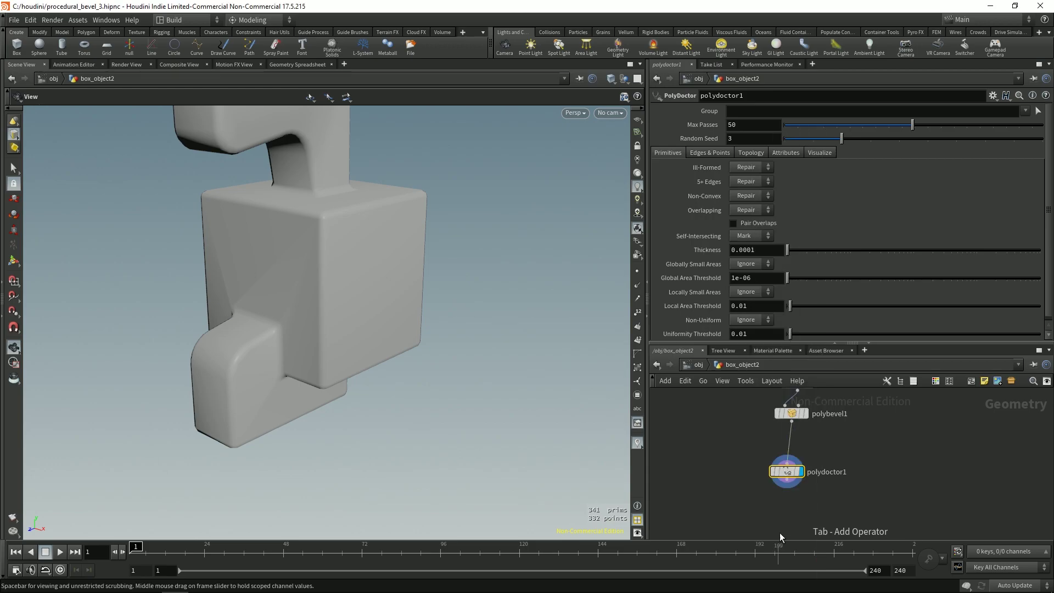
pyautogui.doubleClick(786, 507)
pyautogui.moveTo(871, 484); pyautogui.dragTo(859, 426, button='middle')
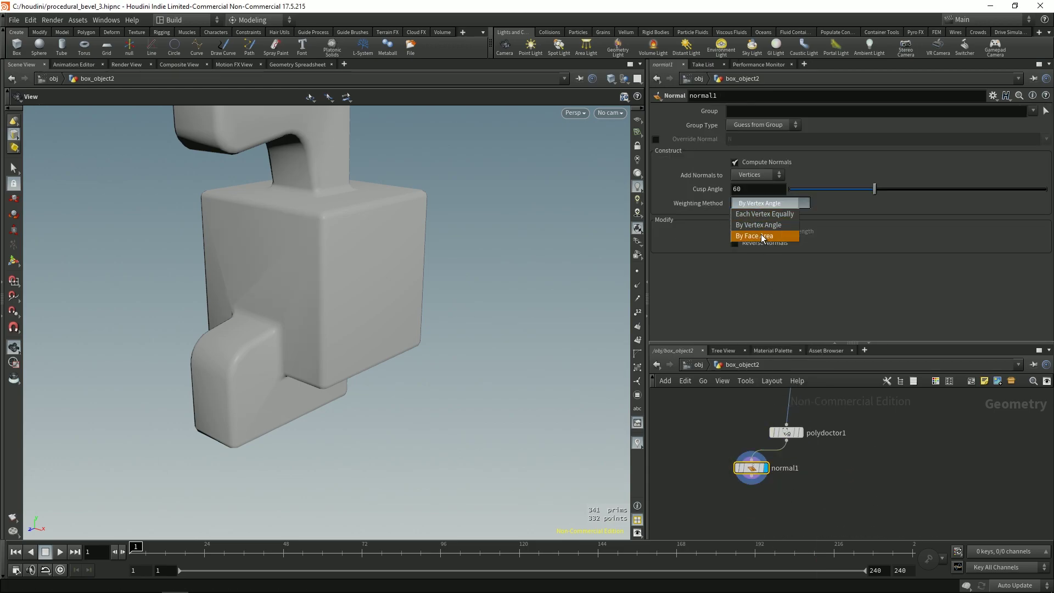
# Step: Set normal1's Weighting Method to By Face Area and Cusp Angle to 60
pyautogui.click(762, 236)
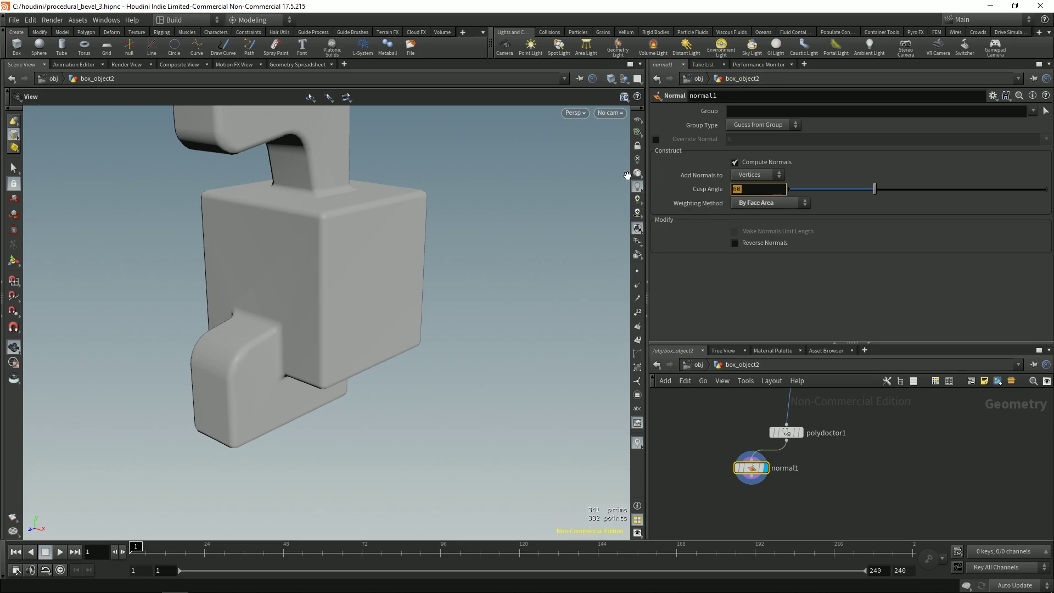
pyautogui.write('45')
pyautogui.press('Return')
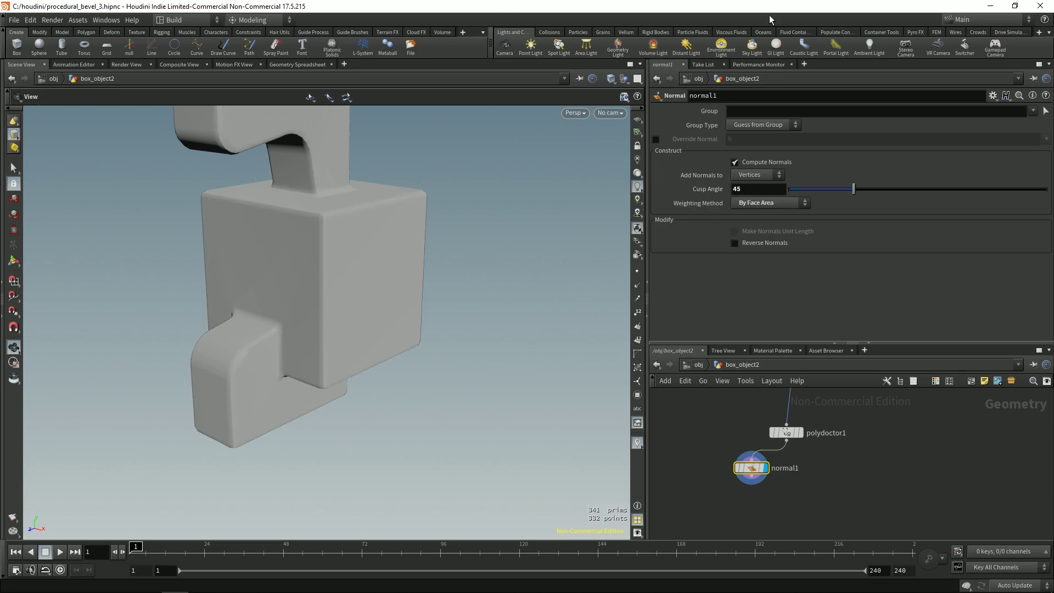
pyautogui.write('60')
pyautogui.press('Return')
pyautogui.moveTo(360, 232); pyautogui.dragTo(392, 346)
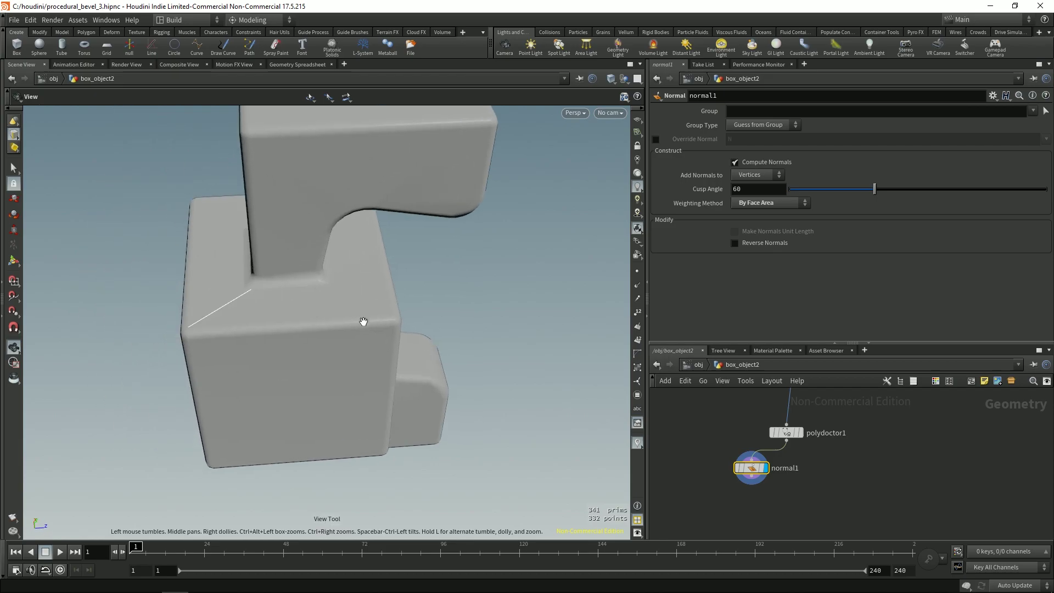
# Step: Align normal1 under polydoctor1 and bypass nodes to compare the shading
pyautogui.press('s')
pyautogui.moveTo(423, 258); pyautogui.dragTo(429, 269, button='middle')
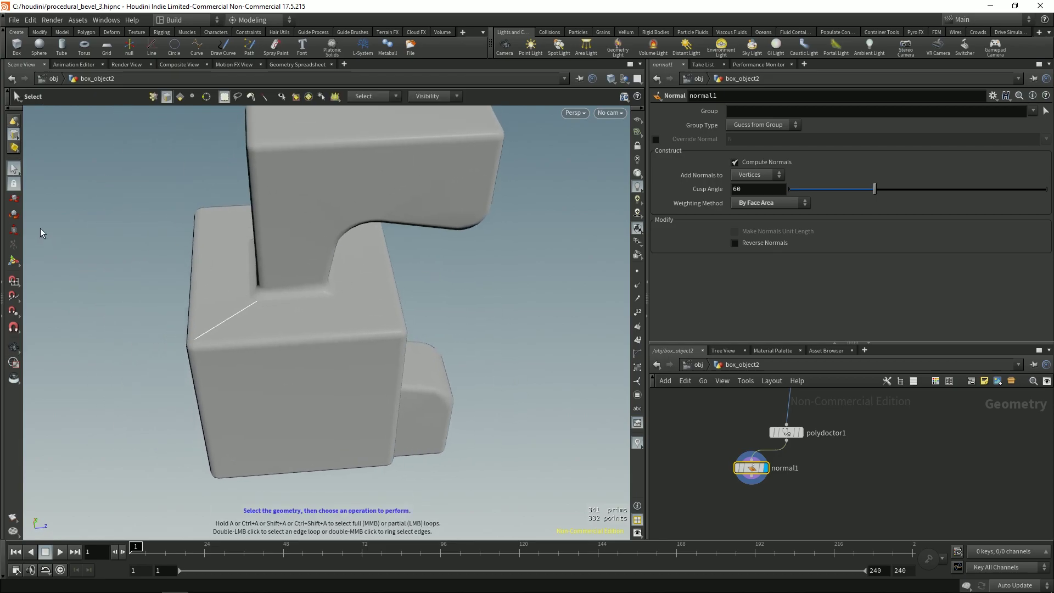
pyautogui.moveTo(695, 410); pyautogui.dragTo(754, 443)
pyautogui.press('b')
pyautogui.press('b')
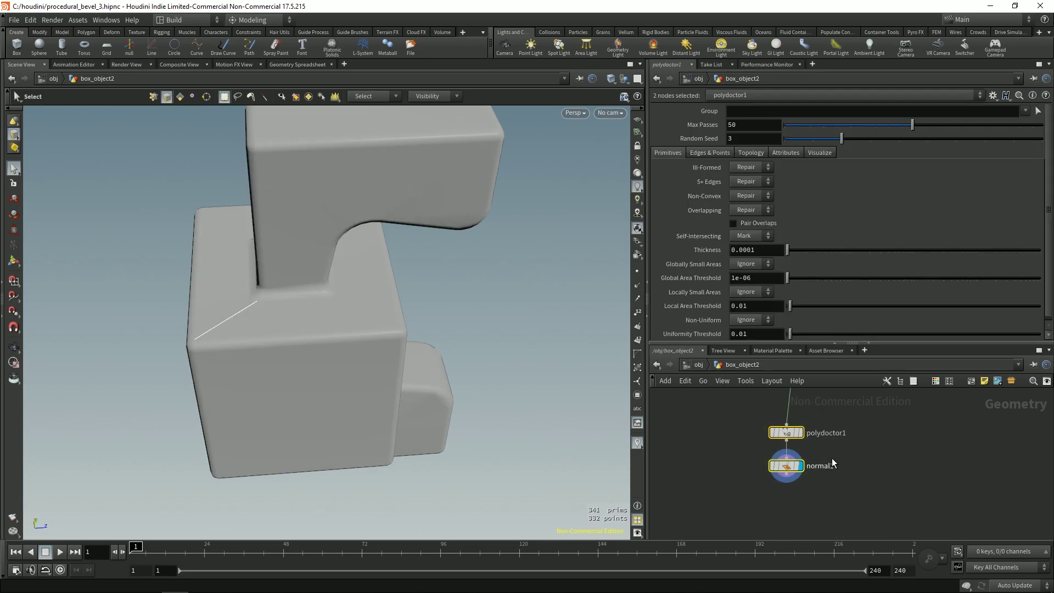
pyautogui.press('Escape')
pyautogui.moveTo(466, 331); pyautogui.dragTo(274, 274)
pyautogui.press('s')
pyautogui.moveTo(733, 413); pyautogui.dragTo(739, 480, button='middle')
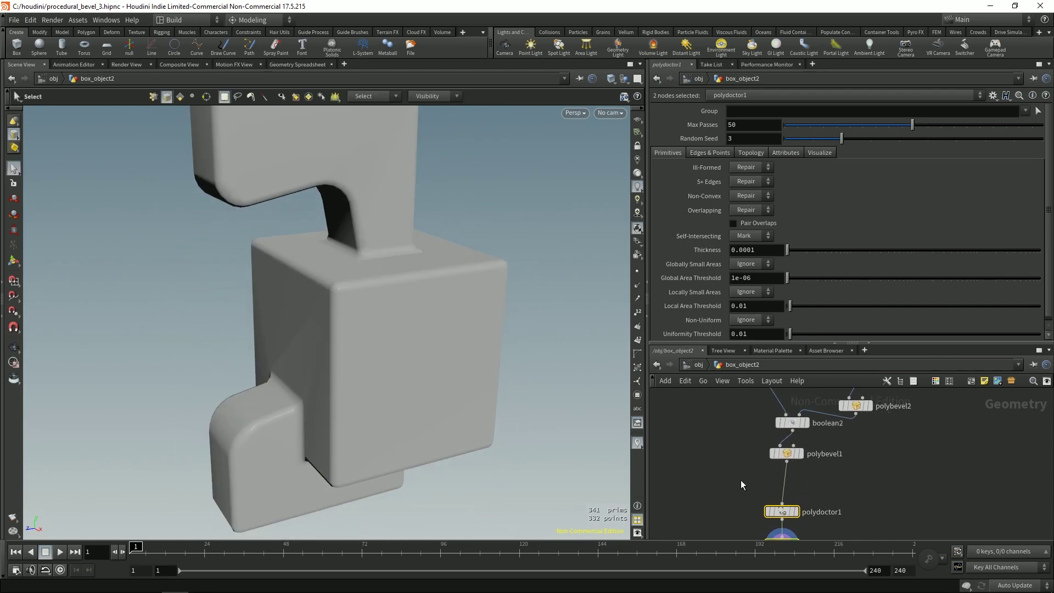
# Step: Raise polybevel1's fillet Divisions from 2 to 4
pyautogui.press('Up')
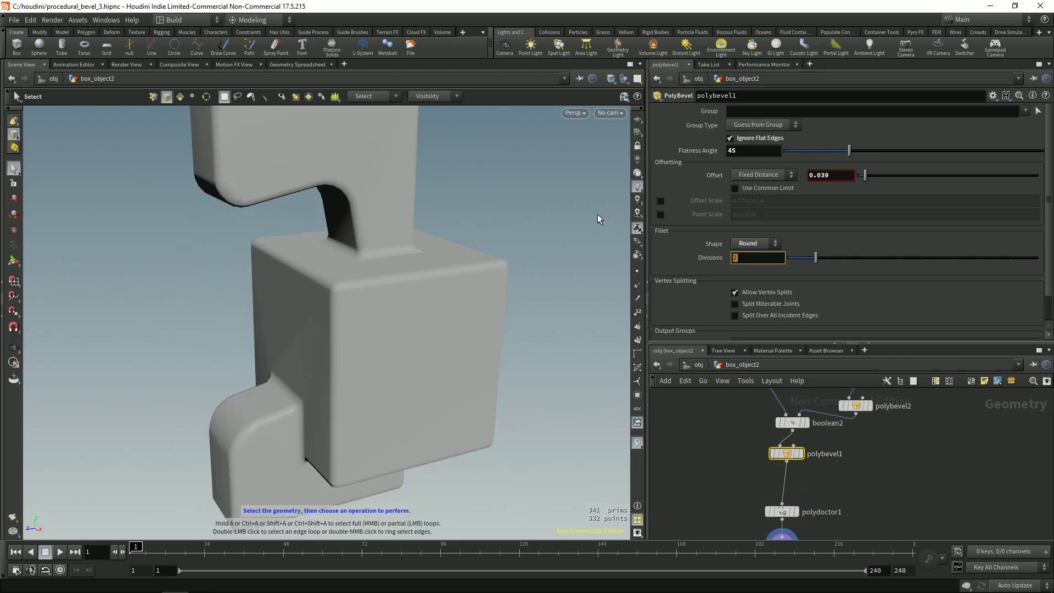
pyautogui.moveTo(815, 257); pyautogui.dragTo(871, 257)
pyautogui.press('Escape')
pyautogui.moveTo(340, 340)
pyautogui.mouseDown()
pyautogui.moveTo(376, 279)
pyautogui.moveTo(346, 353)
pyautogui.moveTo(384, 320)
pyautogui.moveTo(315, 343)
pyautogui.mouseUp()
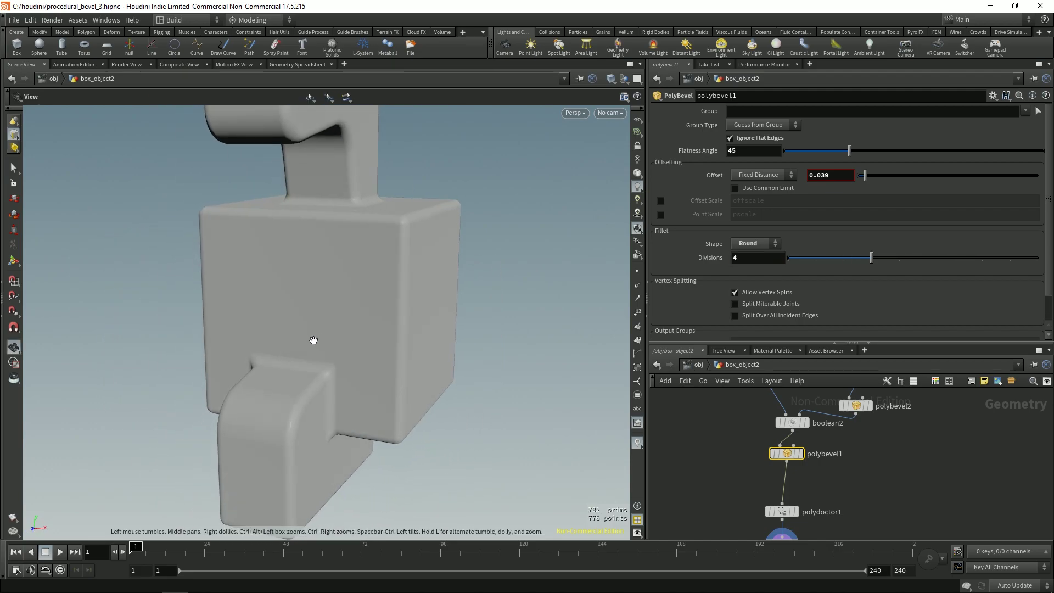
# Step: Show wireframe over the shaded model and select normal1 to view its settings
pyautogui.press('s')
pyautogui.hotkey('shift', 'w')
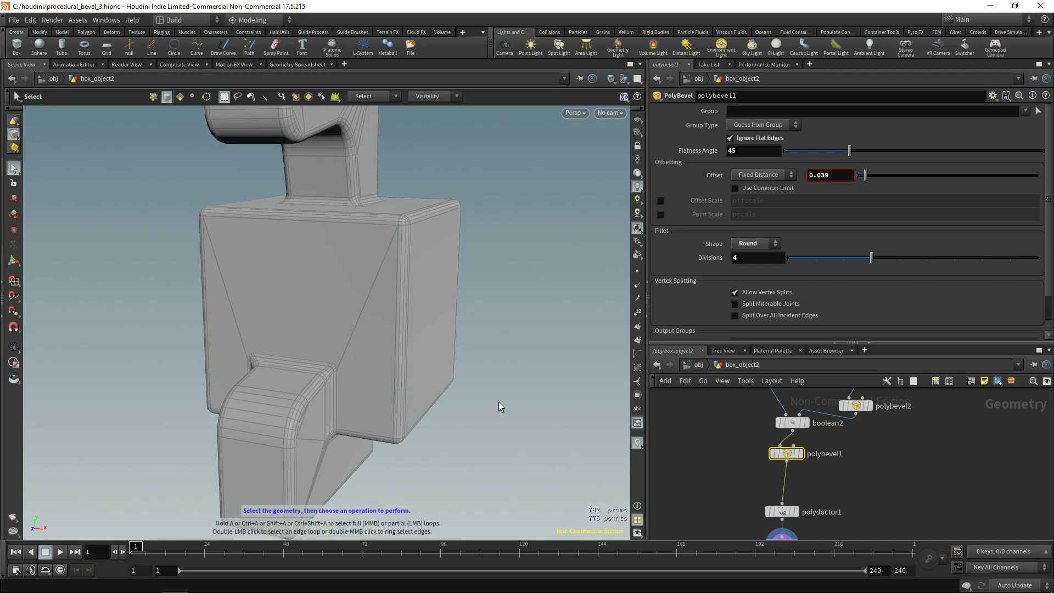
pyautogui.moveTo(750, 524); pyautogui.dragTo(751, 450, button='middle')
pyautogui.click(779, 470)
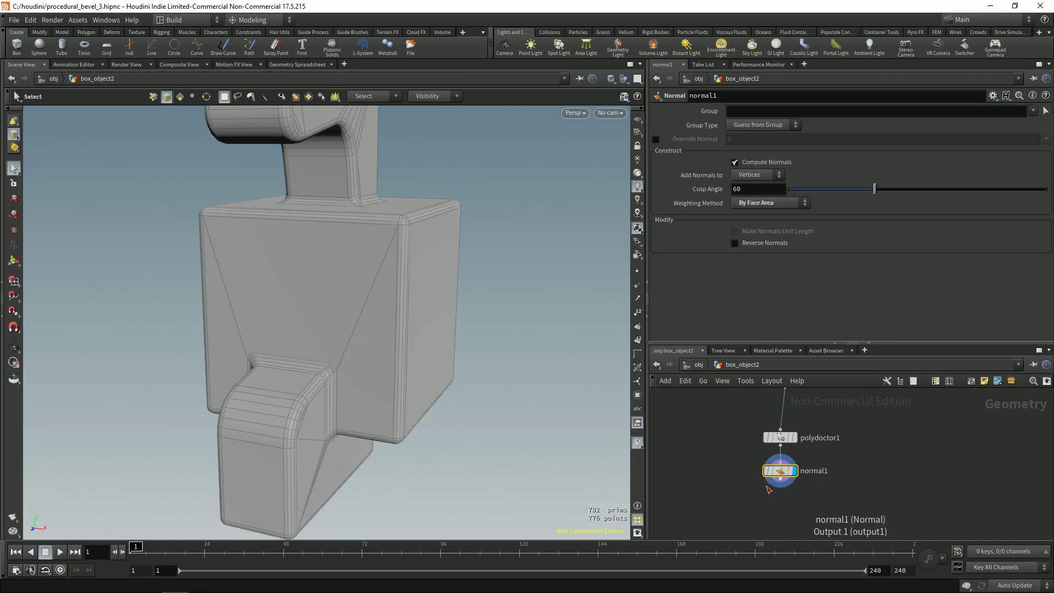
# Step: In polydoctor1, set 5+ Edges to Ignore, then back to Repair
pyautogui.press('Escape')
pyautogui.moveTo(308, 348); pyautogui.dragTo(327, 430)
pyautogui.scroll(5, 315, 353)
pyautogui.press('s')
pyautogui.moveTo(731, 425); pyautogui.dragTo(806, 455)
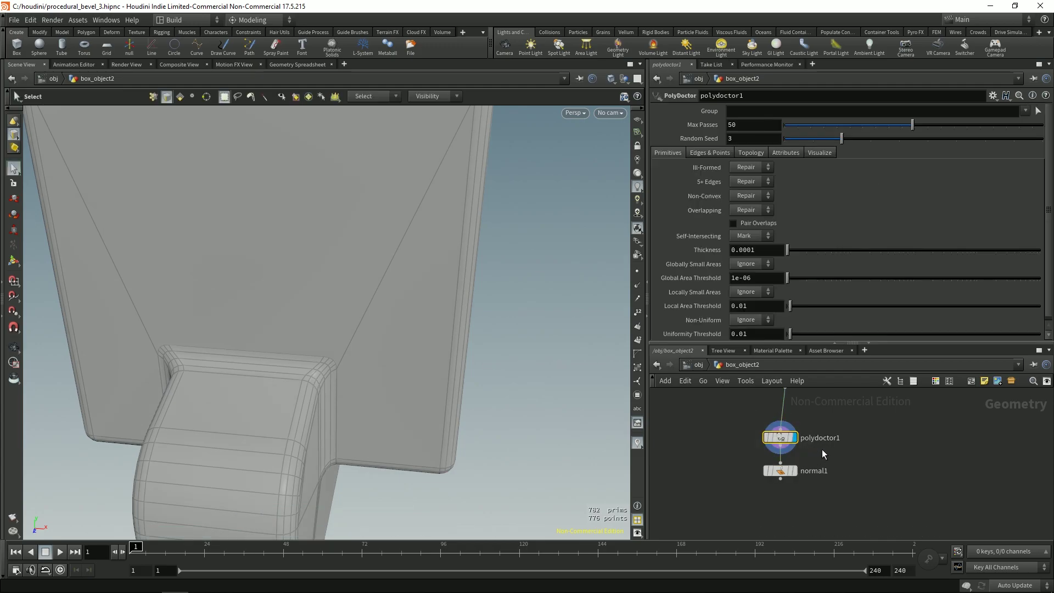
pyautogui.click(747, 183)
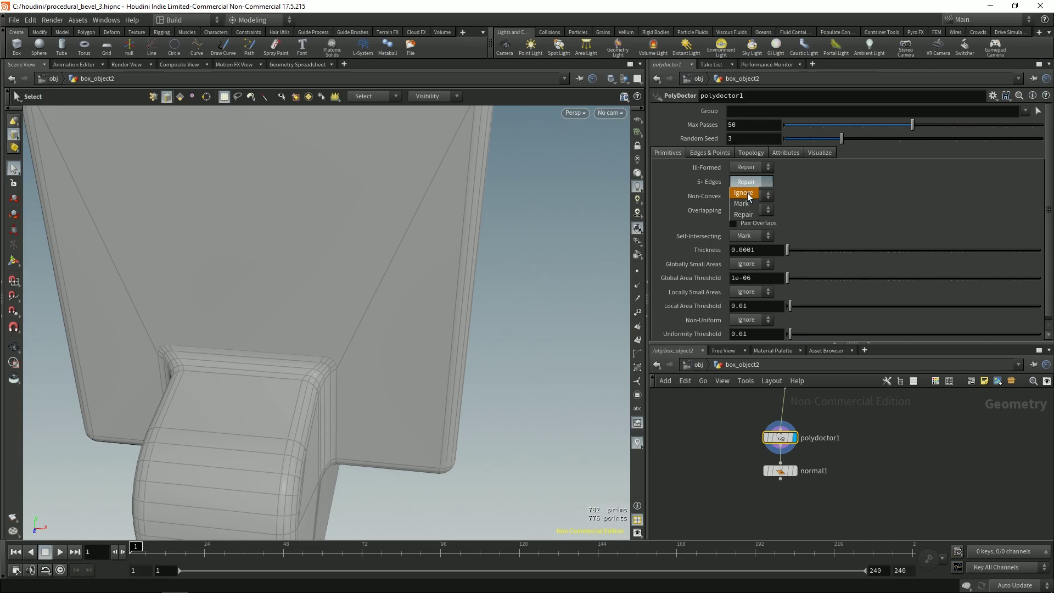
pyautogui.click(747, 193)
pyautogui.click(745, 183)
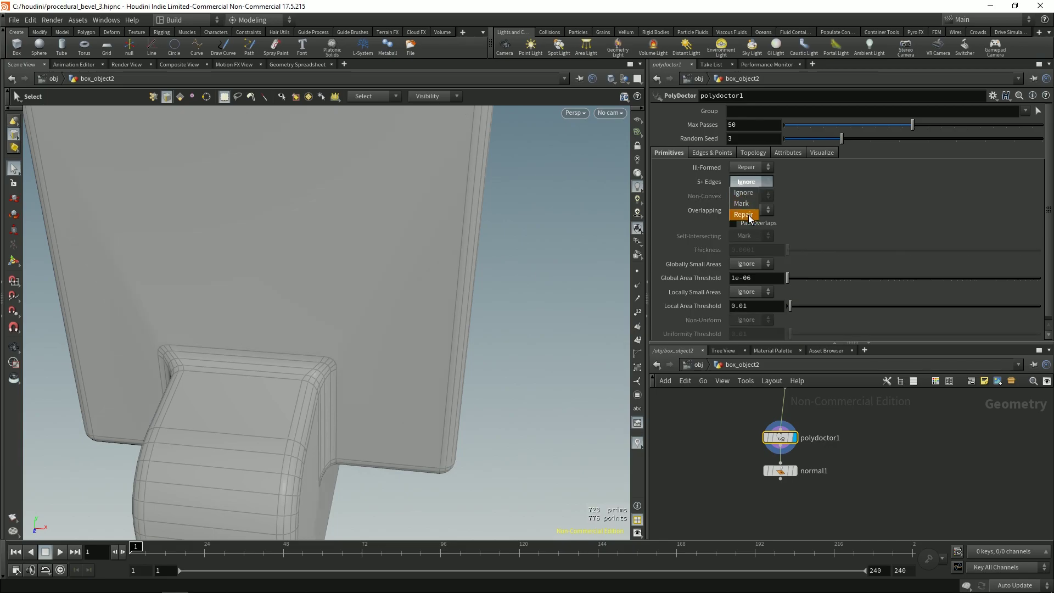
pyautogui.click(746, 215)
# Step: Orbit and dolly in close to inspect the raw bevel's rounded edges
pyautogui.press('space')
pyautogui.moveTo(306, 369); pyautogui.dragTo(277, 324)
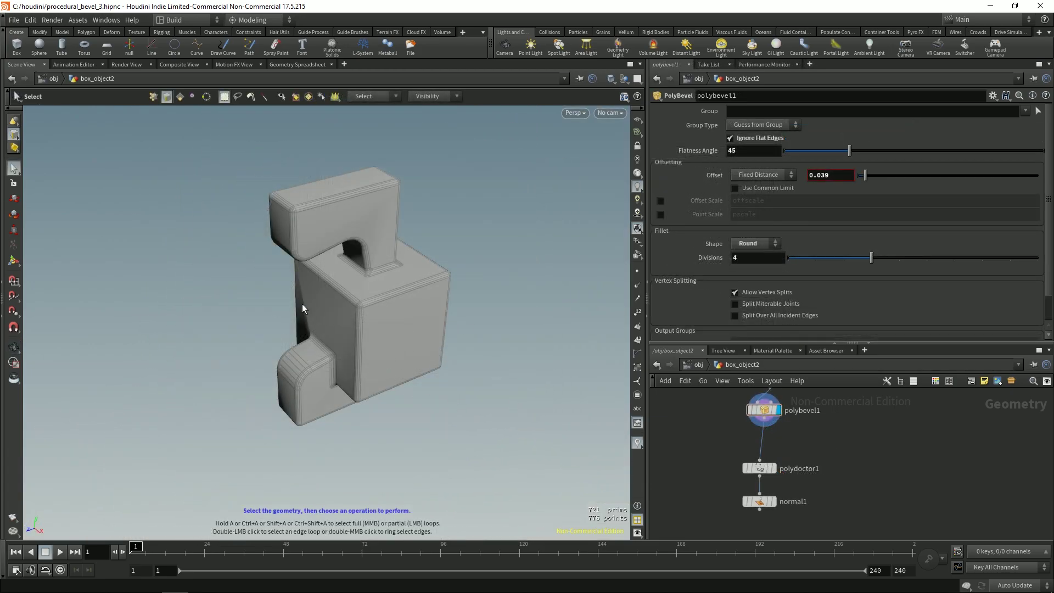
pyautogui.press('space')
pyautogui.scroll(6, 376, 306)
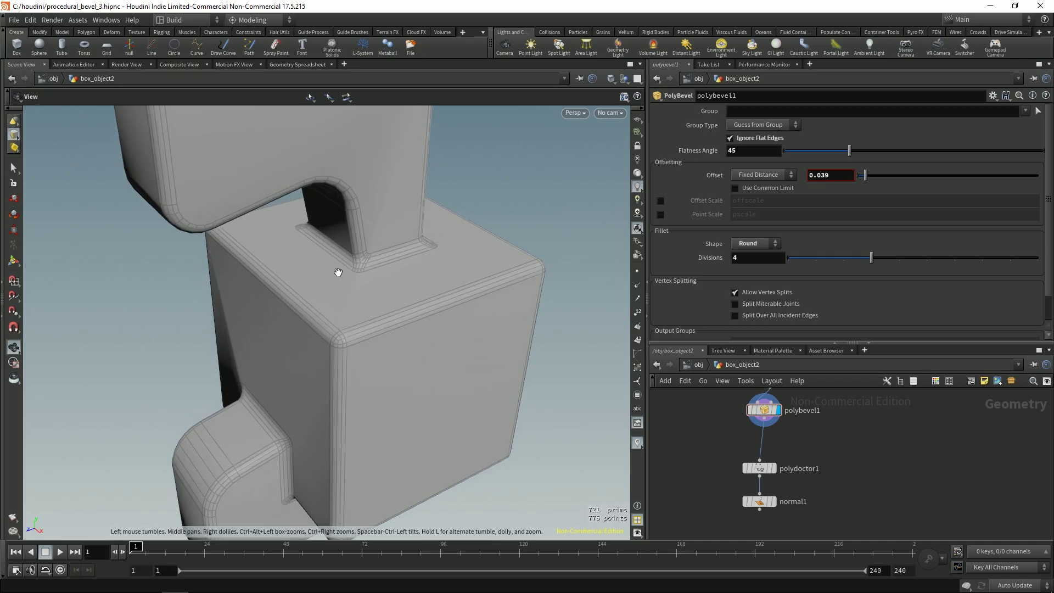
pyautogui.moveTo(386, 256); pyautogui.dragTo(385, 328)
pyautogui.press('space')
pyautogui.moveTo(326, 340); pyautogui.dragTo(489, 332)
# Step: Add an Attribute Wrangle node fed by polybevel1
pyautogui.press('Tab')
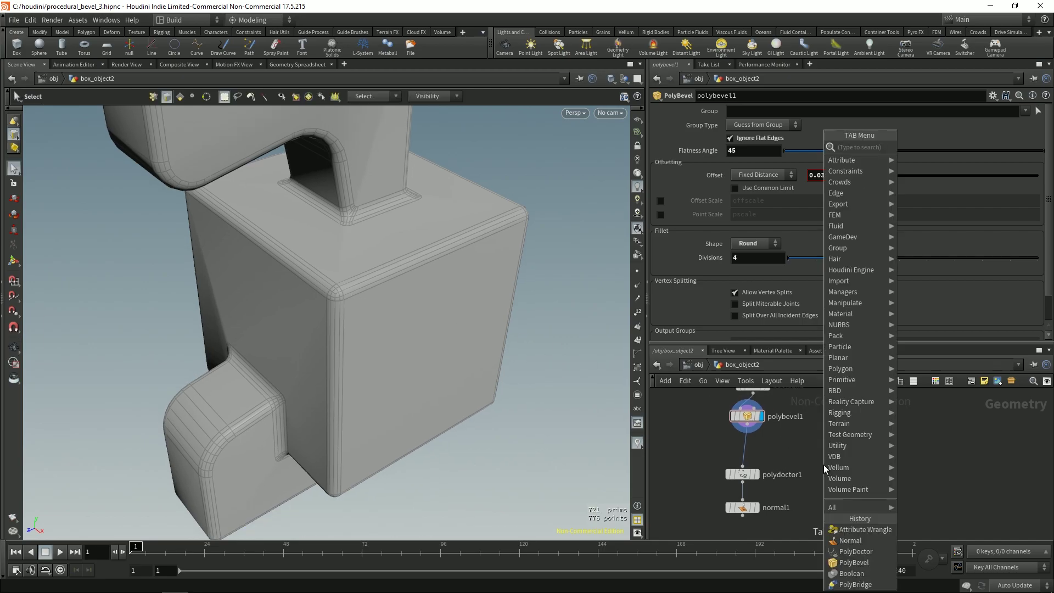
pyautogui.moveTo(856, 160)
pyautogui.click(933, 150)
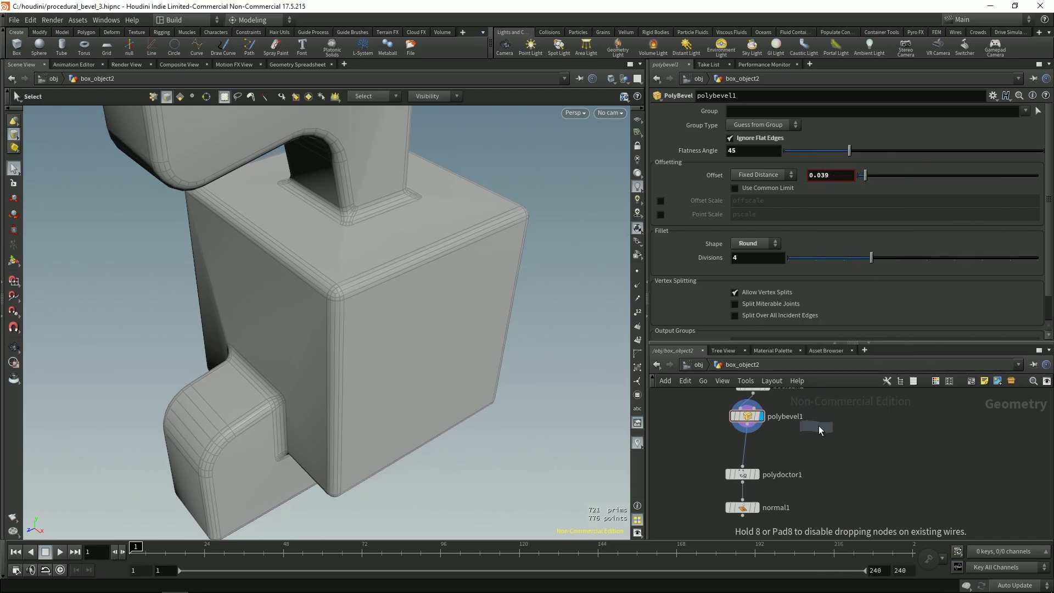
pyautogui.click(828, 442)
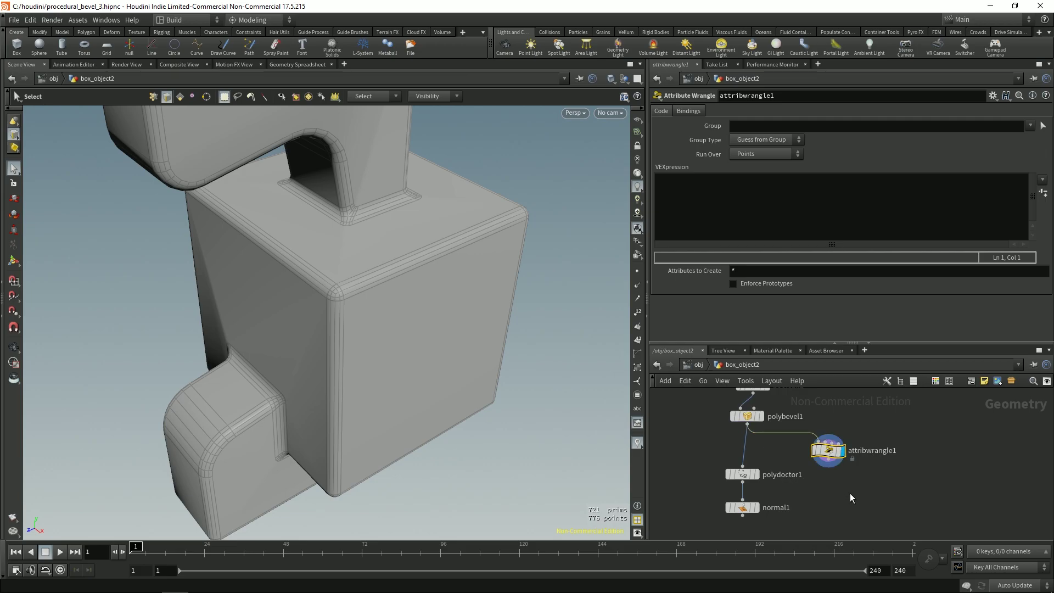
# Step: Set the wrangle's Run Over to Primitives
pyautogui.press('Escape')
pyautogui.moveTo(405, 275); pyautogui.dragTo(490, 258)
pyautogui.press('s')
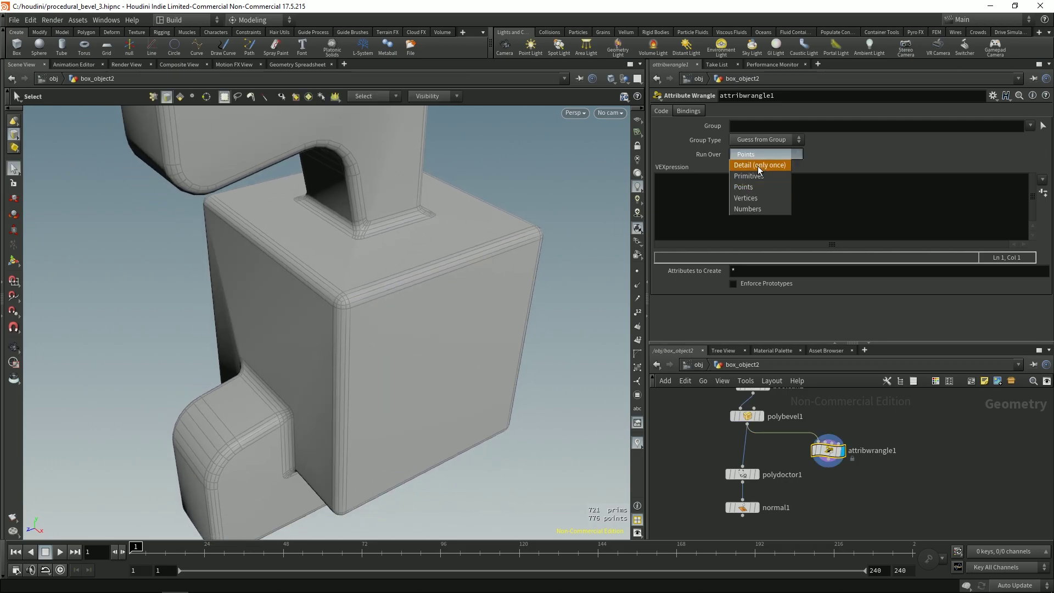
pyautogui.click(758, 177)
pyautogui.click(740, 227)
pyautogui.write('@group_ngons =')
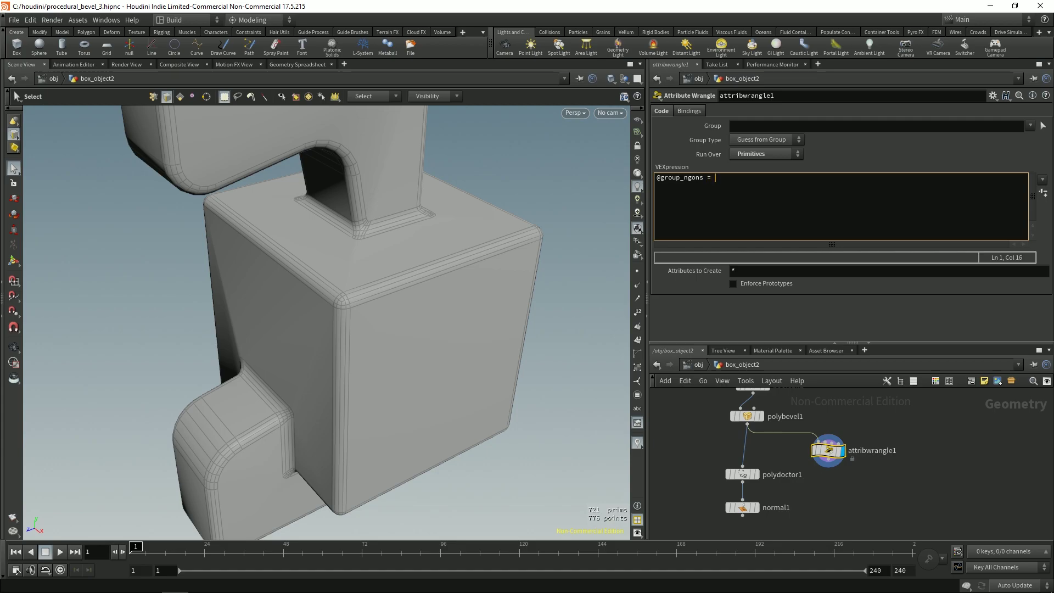
pyautogui.hotkey('alt', 'Tab')
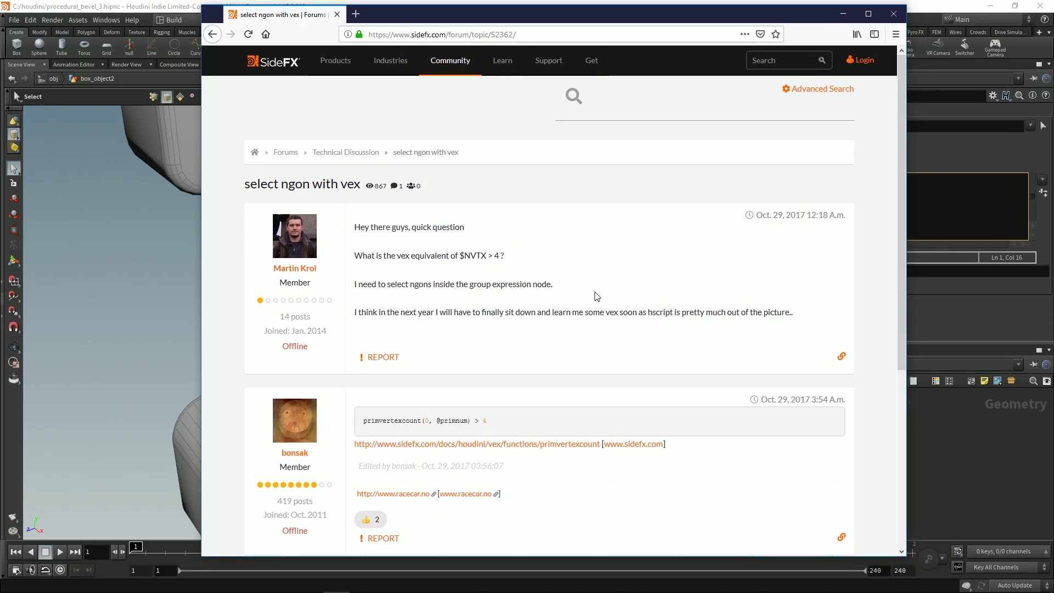
pyautogui.scroll(-3, 595, 287)
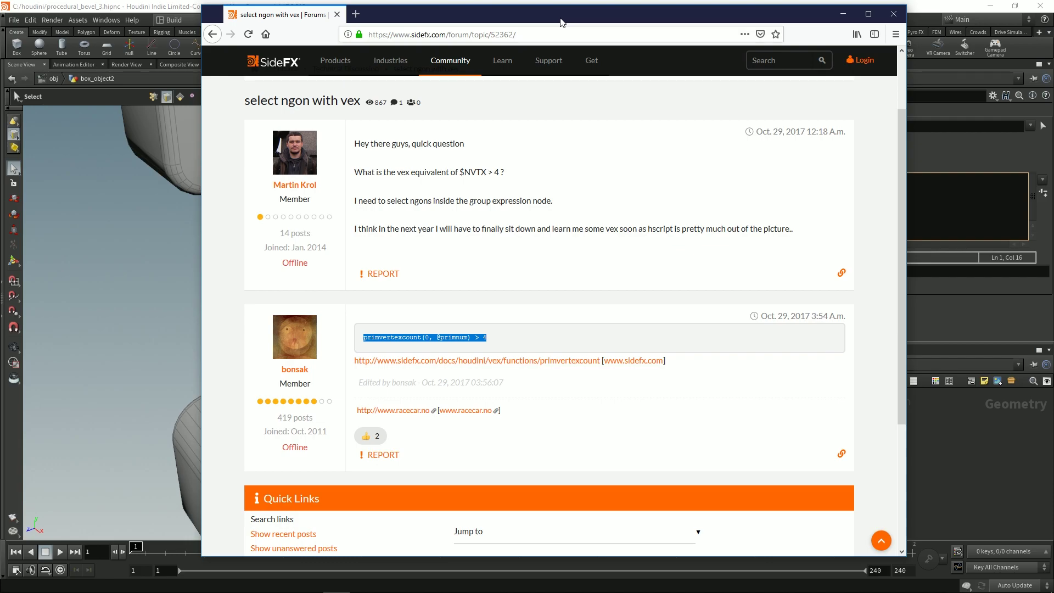
pyautogui.hotkey('alt', 'Tab')
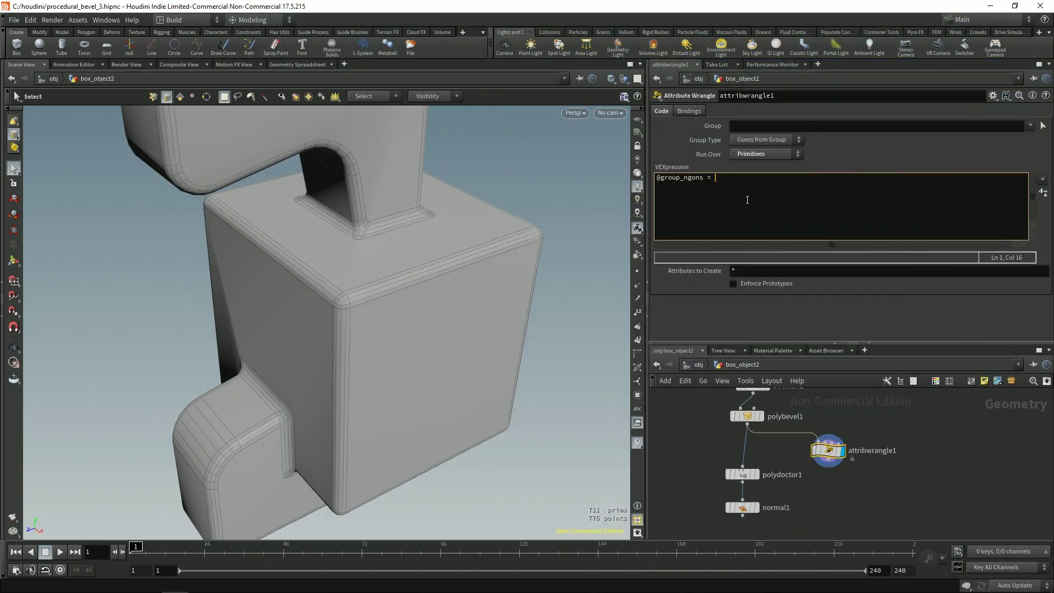
pyautogui.write(';')
pyautogui.moveTo(830, 510); pyautogui.dragTo(789, 505, button='middle')
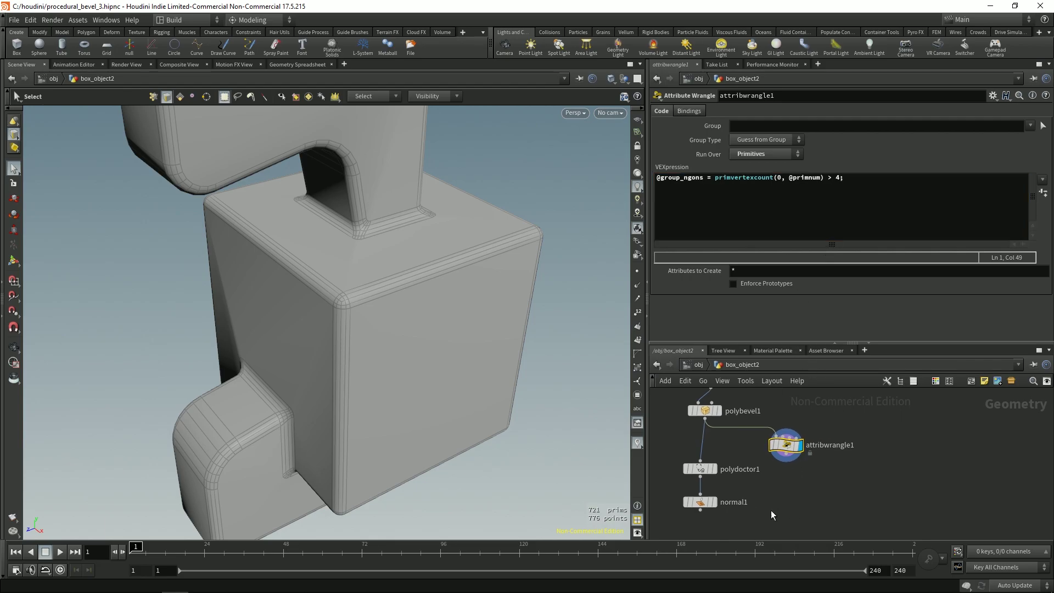
pyautogui.middleClick(786, 450)
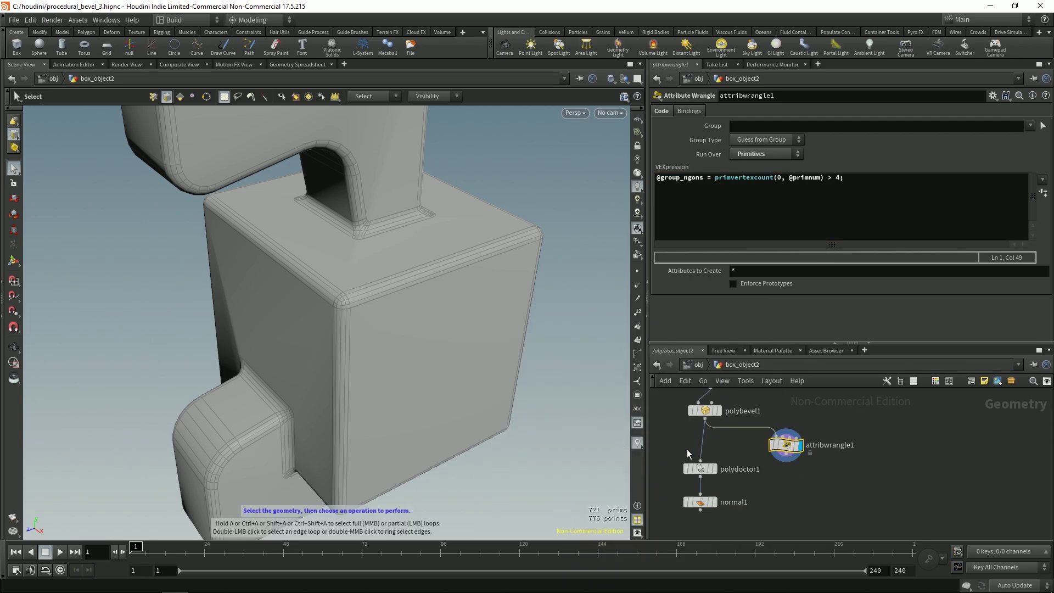
pyautogui.press('Tab')
# Step: Add a displayed Divide node after the wrangle with Maximum Edges set to 4
pyautogui.write('divide')
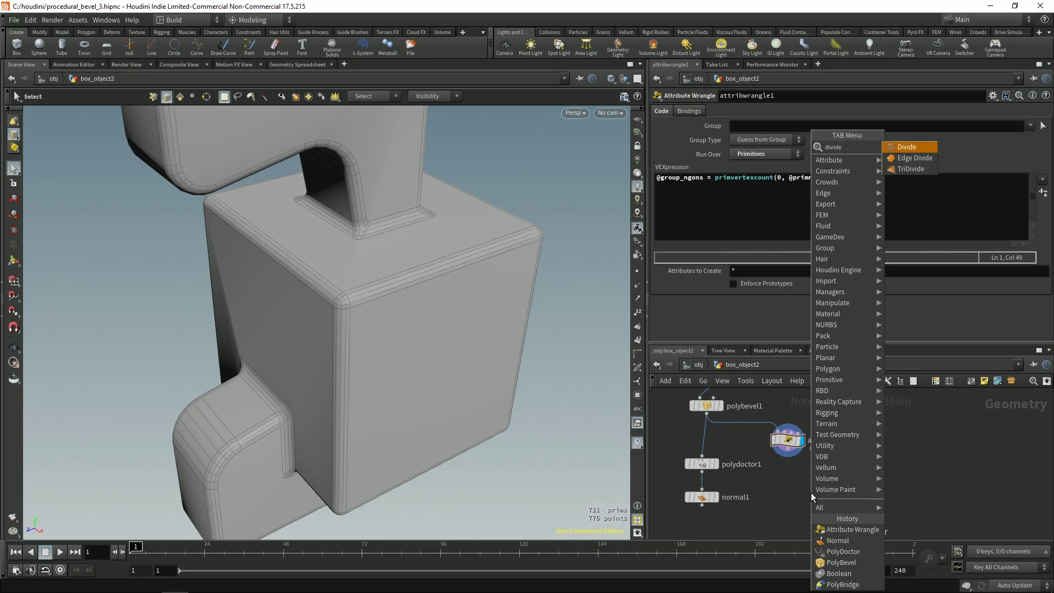
pyautogui.press('Return')
pyautogui.click(811, 493)
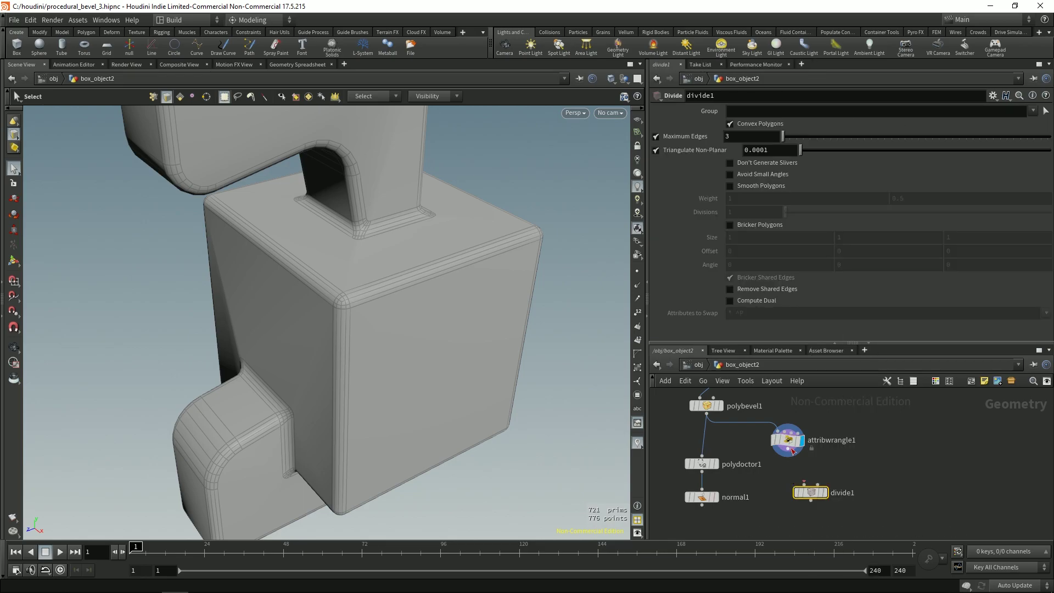
pyautogui.click(819, 492)
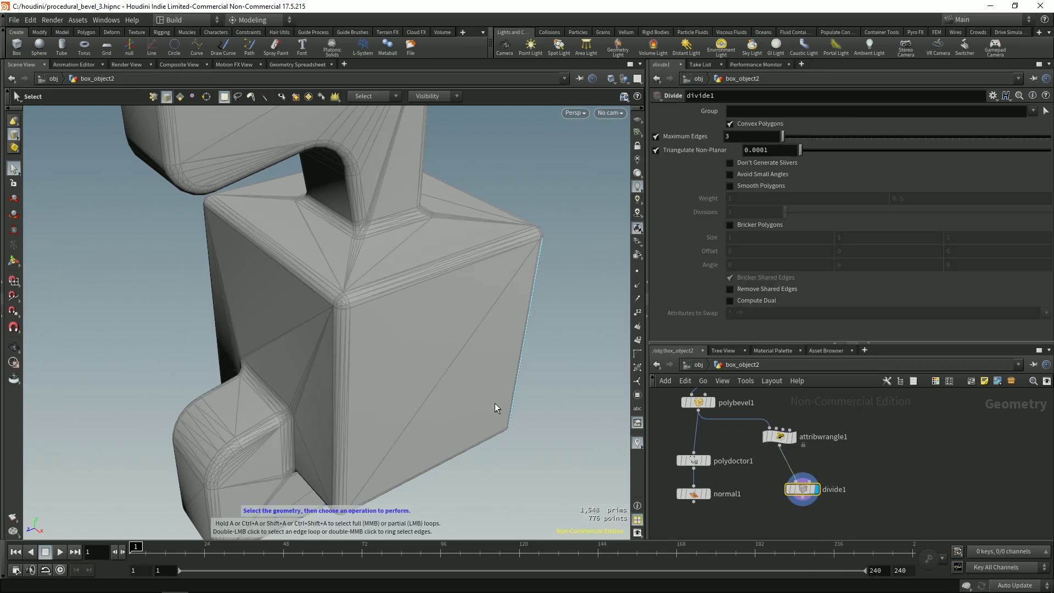
pyautogui.write('4')
pyautogui.press('Return')
pyautogui.press('Escape')
# Step: Inspect the divided box corner up close, then add a Split node via the Tab search
pyautogui.moveTo(331, 284); pyautogui.dragTo(395, 264, button='right')
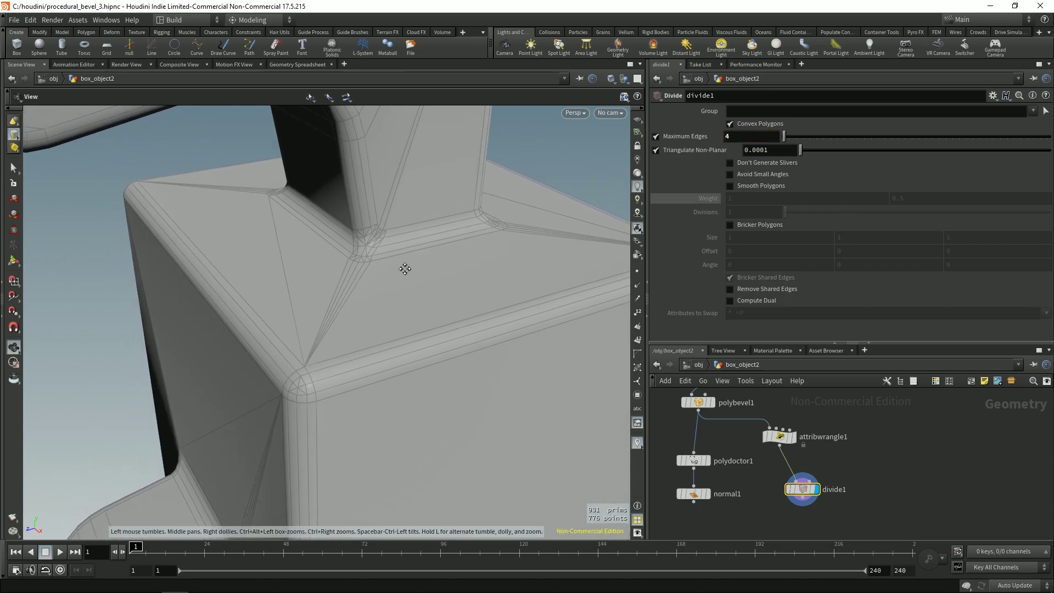
pyautogui.press('s')
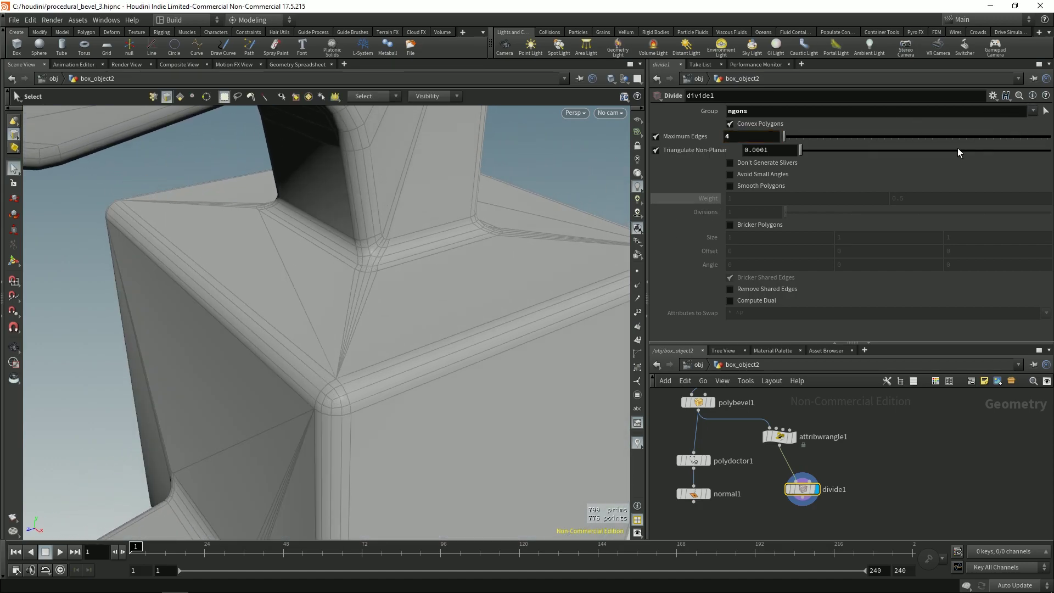
pyautogui.press('Escape')
pyautogui.moveTo(379, 255)
pyautogui.mouseDown()
pyautogui.moveTo(411, 258)
pyautogui.moveTo(353, 318)
pyautogui.moveTo(387, 273)
pyautogui.mouseUp()
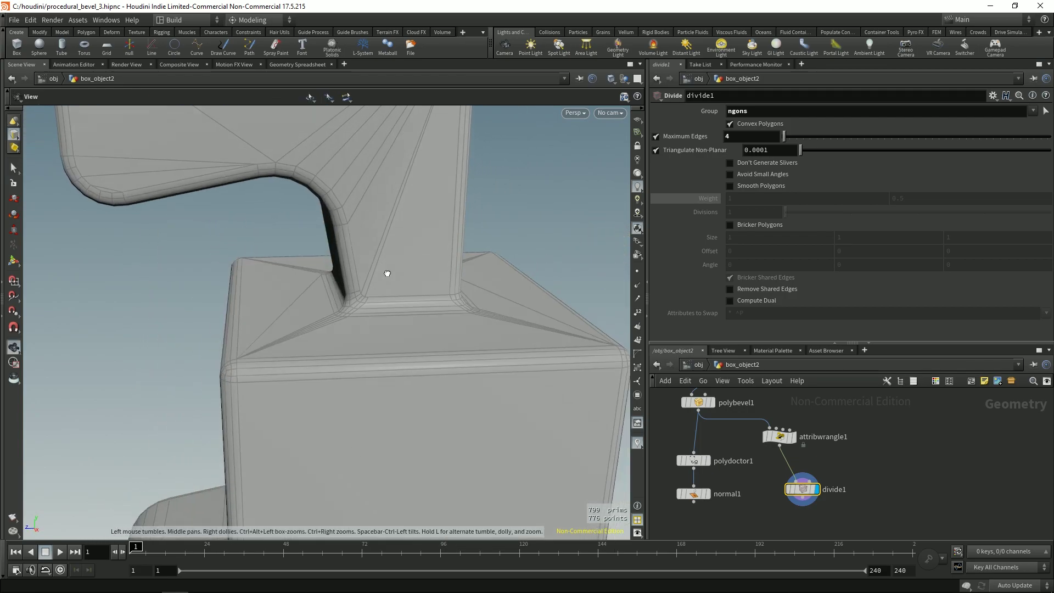
pyautogui.press('s')
pyautogui.press('Tab')
pyautogui.write('sub')
pyautogui.press('Return')
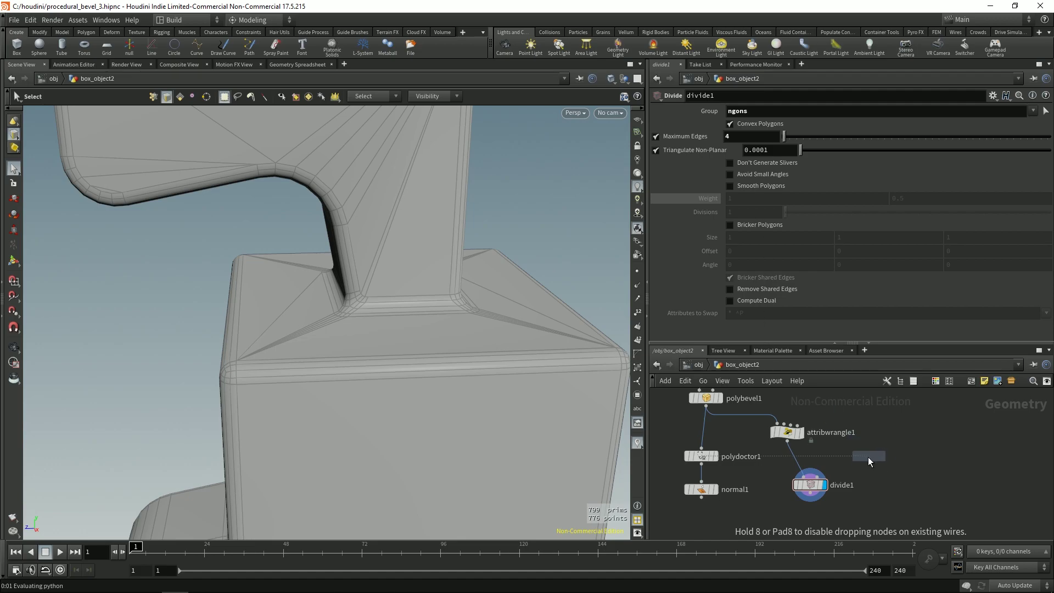
# Step: Place split1 off the wrangle, display it, and set its Group to ngons
pyautogui.click(868, 457)
pyautogui.moveTo(817, 486); pyautogui.dragTo(804, 500)
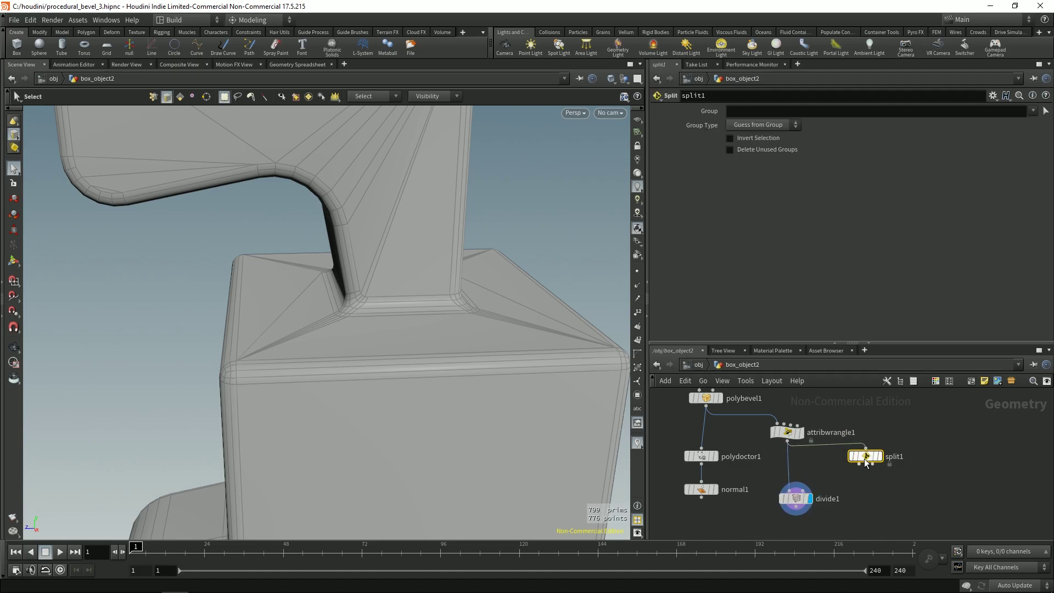
pyautogui.click(872, 481)
pyautogui.keyDown('alt'); pyautogui.moveTo(609, 381); pyautogui.dragTo(428, 308); pyautogui.keyUp('alt')
pyautogui.click(1032, 110)
pyautogui.click(878, 122)
pyautogui.moveTo(371, 323)
pyautogui.keyDown('alt'); pyautogui.mouseDown()
pyautogui.moveTo(270, 266)
pyautogui.moveTo(371, 277)
pyautogui.moveTo(570, 245)
pyautogui.moveTo(510, 232)
pyautogui.moveTo(398, 365)
pyautogui.moveTo(294, 233)
pyautogui.moveTo(324, 357)
pyautogui.moveTo(287, 195)
pyautogui.moveTo(307, 298)
pyautogui.moveTo(407, 263)
pyautogui.moveTo(319, 270)
pyautogui.moveTo(380, 345)
pyautogui.moveTo(282, 330)
pyautogui.moveTo(422, 300)
pyautogui.moveTo(555, 235)
pyautogui.moveTo(439, 307)
pyautogui.moveTo(352, 226)
pyautogui.moveTo(611, 205)
pyautogui.moveTo(334, 275)
pyautogui.moveTo(532, 247)
pyautogui.moveTo(347, 315)
pyautogui.moveTo(360, 291)
pyautogui.moveTo(367, 308)
pyautogui.moveTo(385, 305)
pyautogui.moveTo(291, 303)
pyautogui.moveTo(561, 314)
pyautogui.moveTo(372, 363)
pyautogui.moveTo(384, 324)
pyautogui.mouseUp(); pyautogui.keyUp('alt')
# Step: Toggle Invert Selection and point display to check the ngons, then delete split1 and select divide1
pyautogui.click(729, 138)
pyautogui.click(730, 139)
pyautogui.click(637, 271)
pyautogui.press('Delete')
pyautogui.click(795, 498)
pyautogui.click(637, 271)
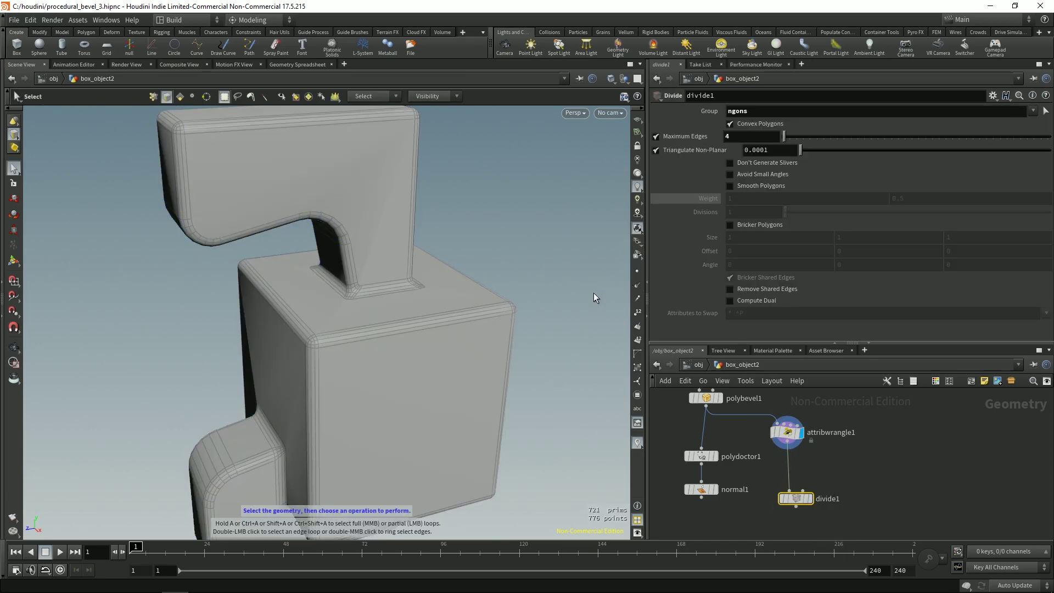
# Step: Display divide1 and turn on Avoid Small Angles
pyautogui.keyDown('alt'); pyautogui.moveTo(594, 292); pyautogui.dragTo(463, 306, button='right'); pyautogui.keyUp('alt')
pyautogui.press('r')
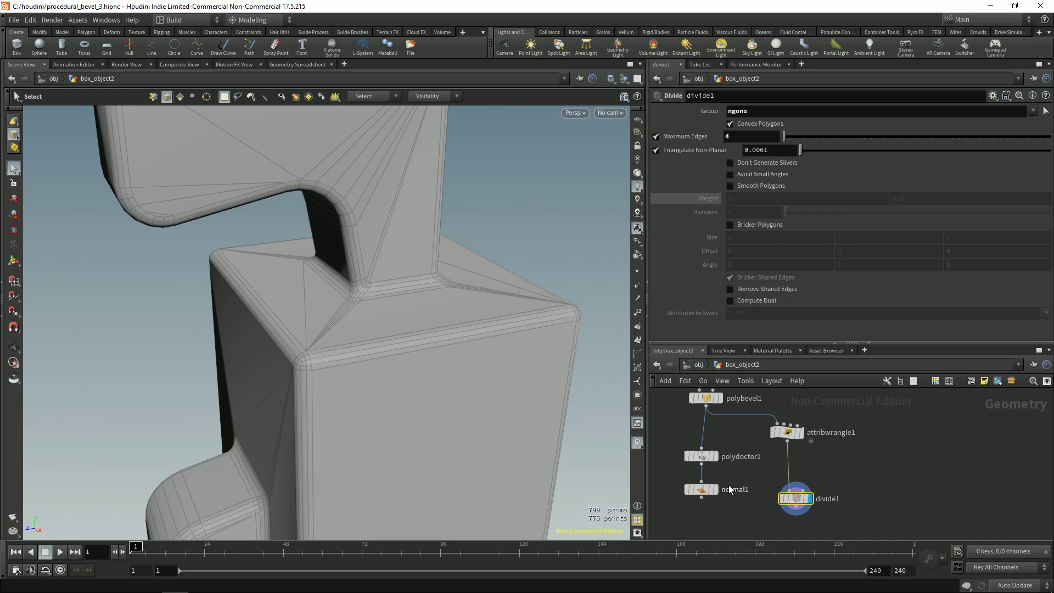
pyautogui.press('Escape')
pyautogui.moveTo(497, 270); pyautogui.dragTo(529, 230)
pyautogui.press('s')
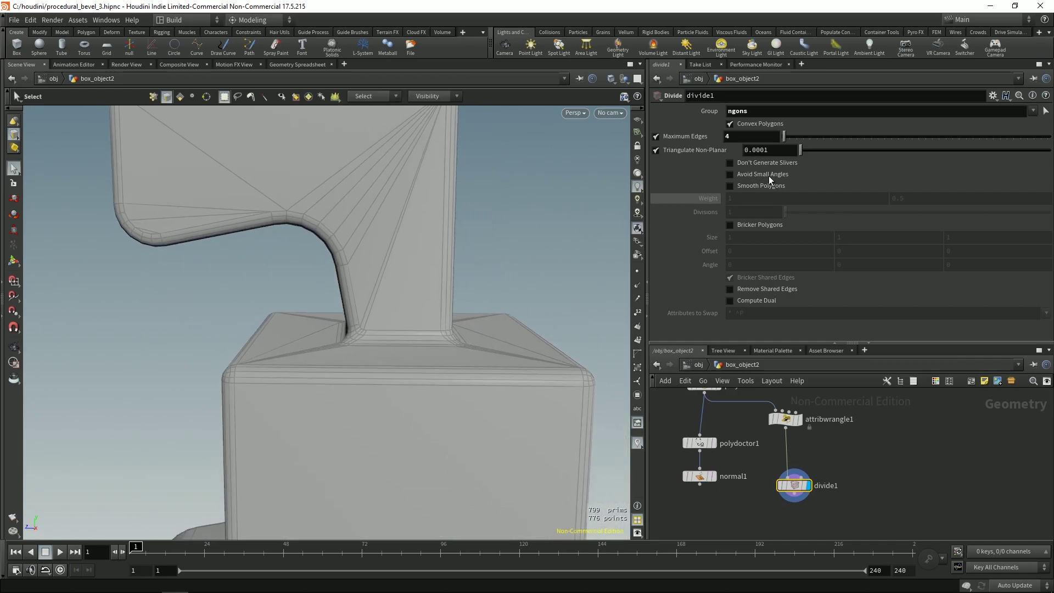
pyautogui.click(768, 172)
# Step: Wire divide1 into normal1 in place of polydoctor1 and display normal1
pyautogui.press('Escape')
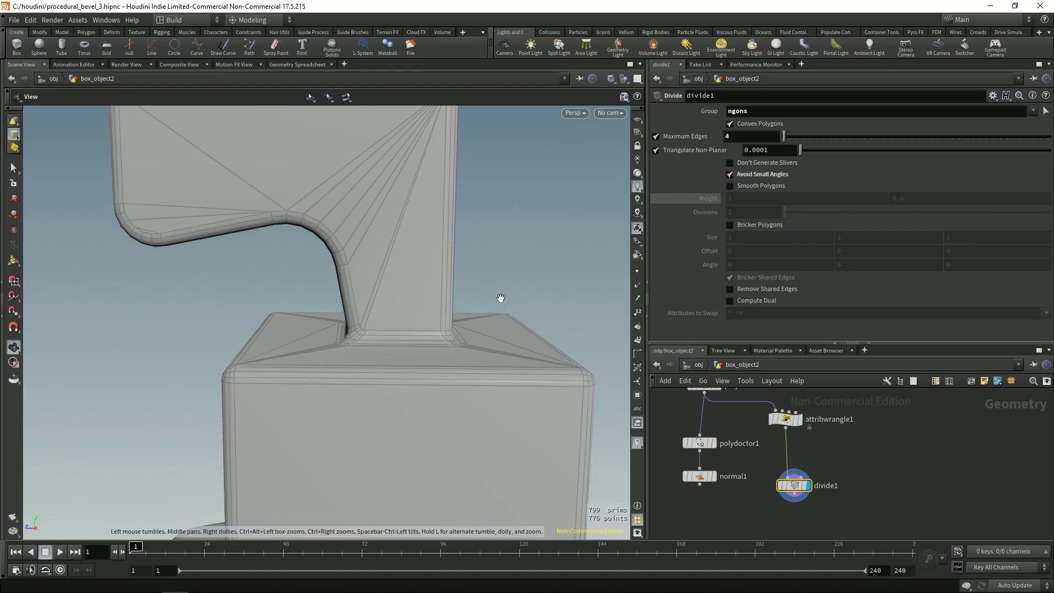
pyautogui.moveTo(499, 298); pyautogui.dragTo(321, 245)
pyautogui.moveTo(362, 285)
pyautogui.mouseDown()
pyautogui.moveTo(414, 307)
pyautogui.moveTo(306, 290)
pyautogui.moveTo(397, 320)
pyautogui.moveTo(472, 379)
pyautogui.mouseUp()
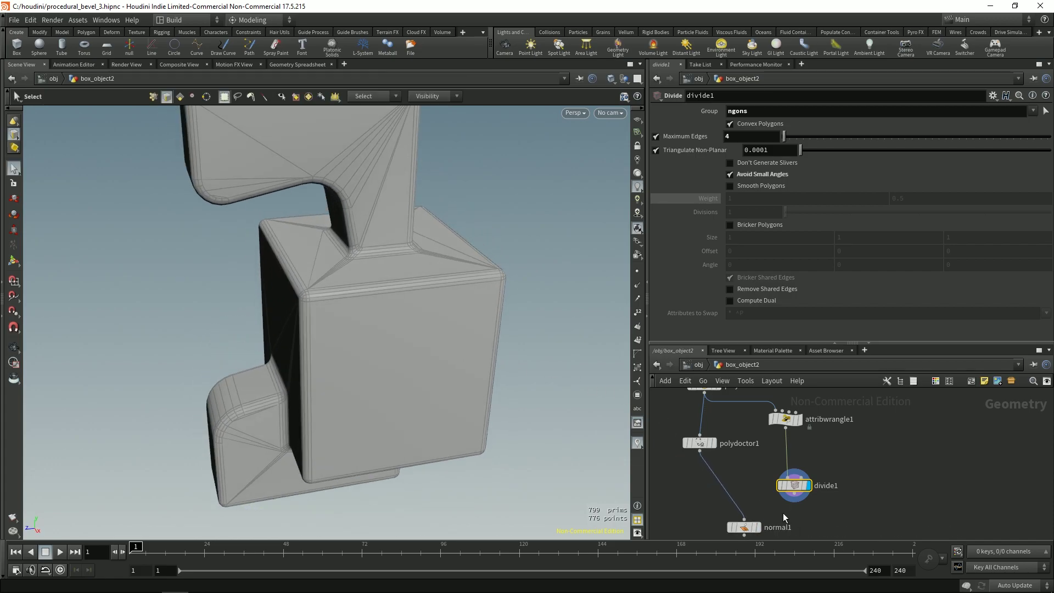
pyautogui.click(748, 521)
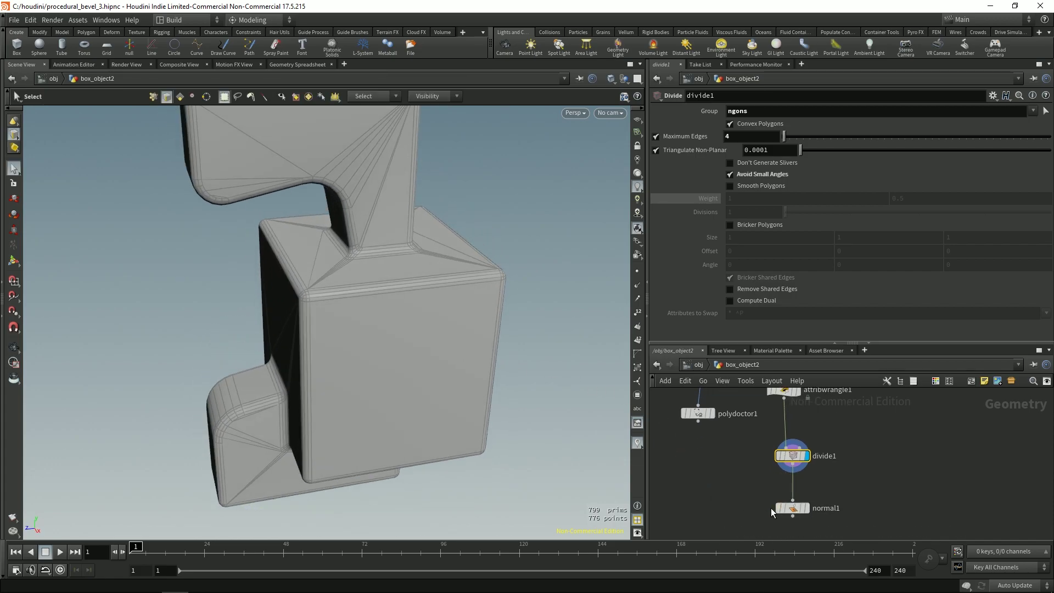
pyautogui.click(792, 507)
pyautogui.click(804, 508)
pyautogui.moveTo(481, 376); pyautogui.dragTo(324, 359)
pyautogui.moveTo(332, 324); pyautogui.dragTo(298, 306, button='middle')
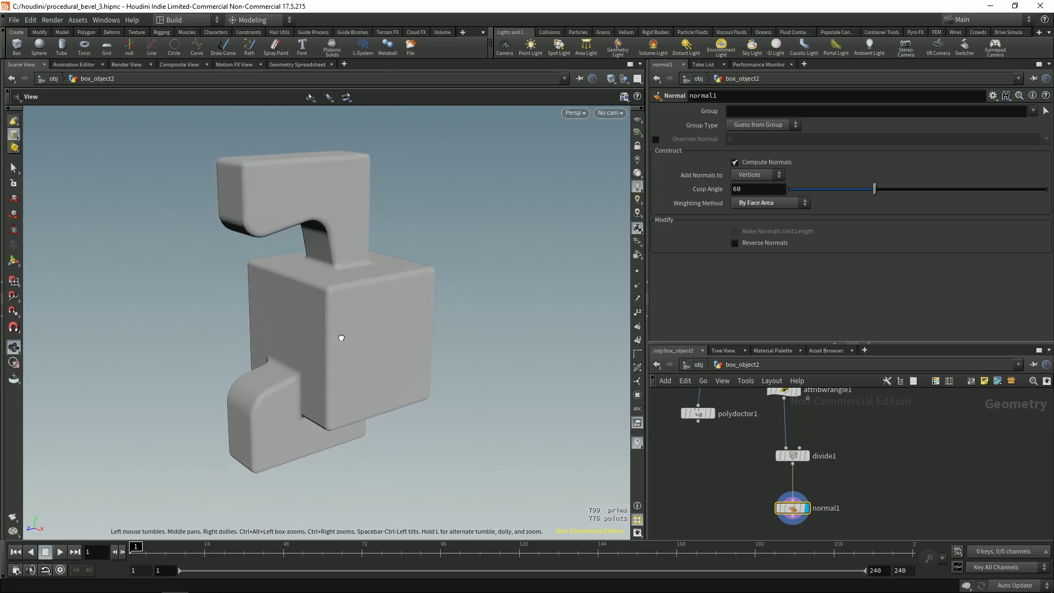
pyautogui.press('s')
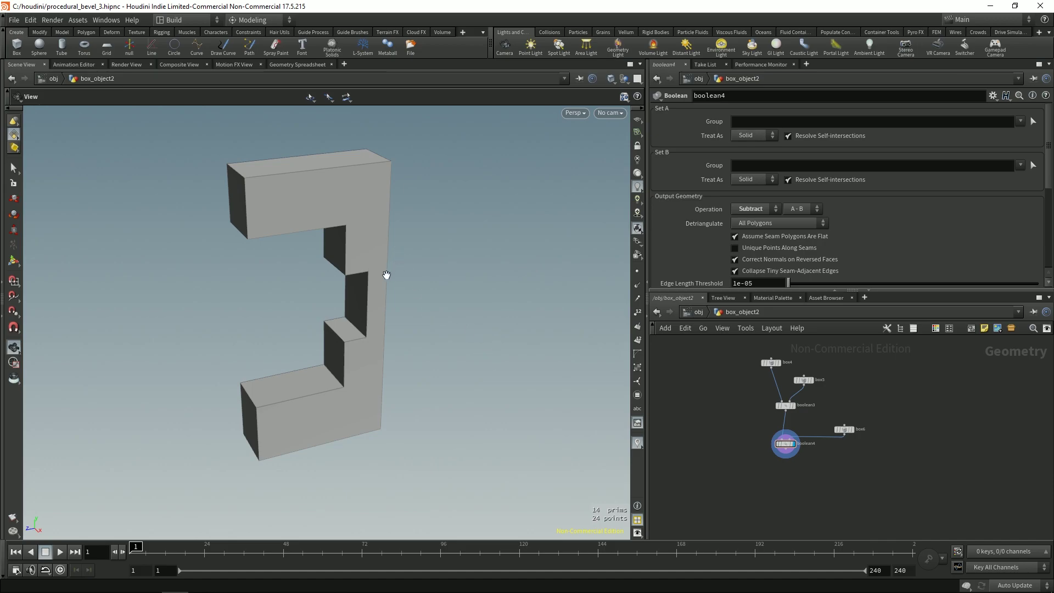
# Step: Insert 2 edge loops across the block's back column with the Edge Loop shelf tool
pyautogui.moveTo(367, 279)
pyautogui.mouseDown()
pyautogui.moveTo(364, 258)
pyautogui.moveTo(236, 266)
pyautogui.moveTo(377, 287)
pyautogui.moveTo(361, 262)
pyautogui.moveTo(353, 273)
pyautogui.mouseUp()
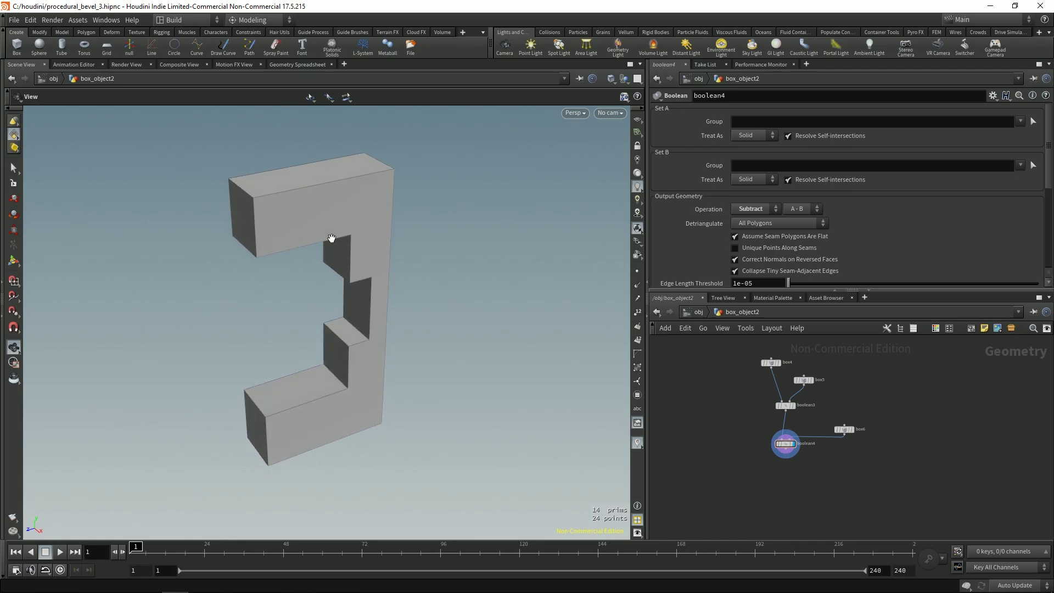
pyautogui.moveTo(353, 371); pyautogui.dragTo(348, 353)
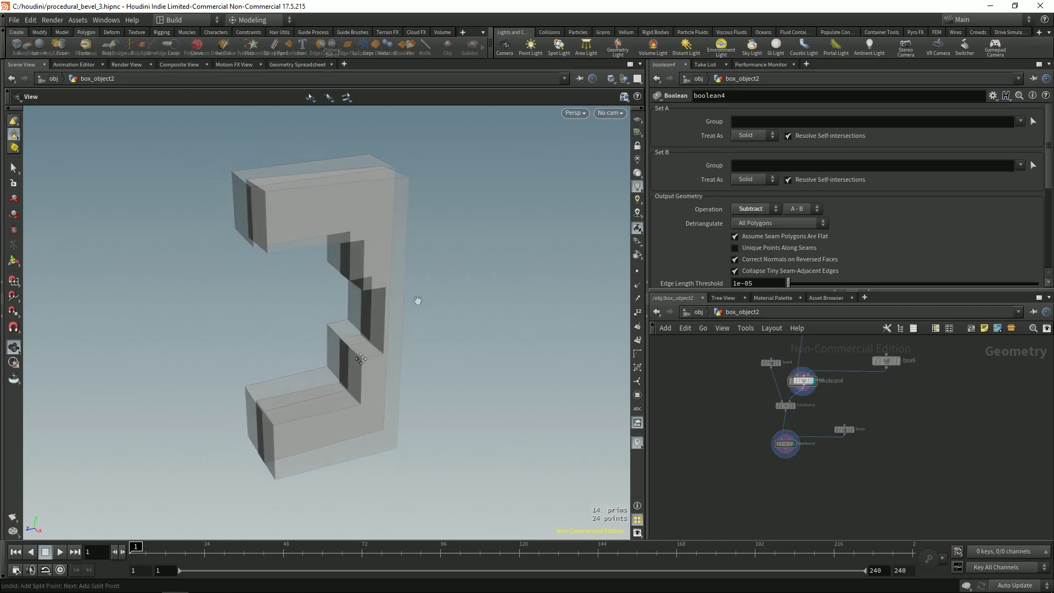
pyautogui.moveTo(320, 273); pyautogui.dragTo(326, 282)
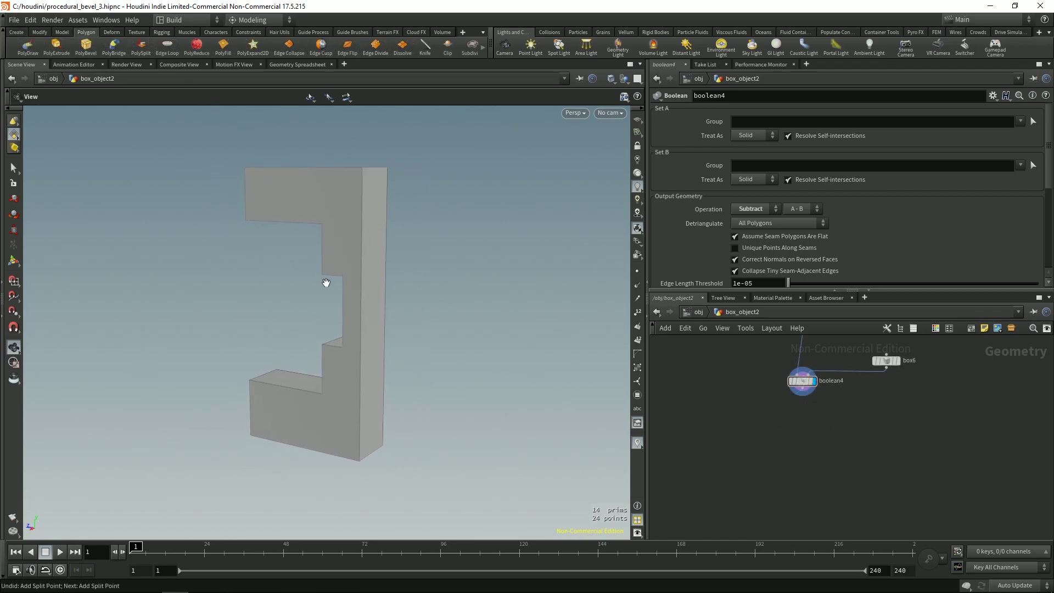
pyautogui.scroll(3, 326, 282)
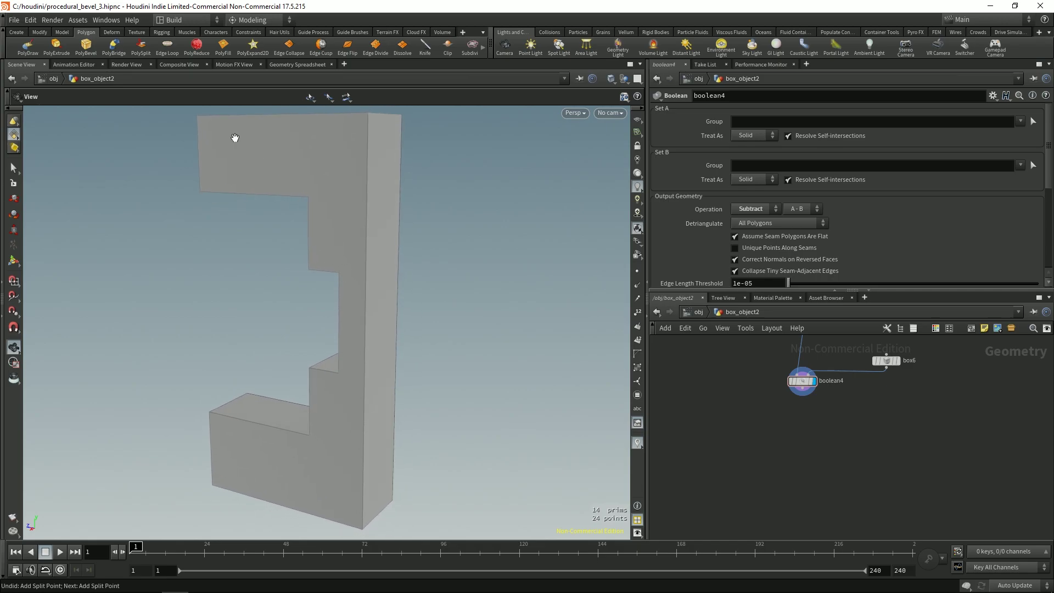
pyautogui.click(176, 51)
pyautogui.scroll(5, 381, 266)
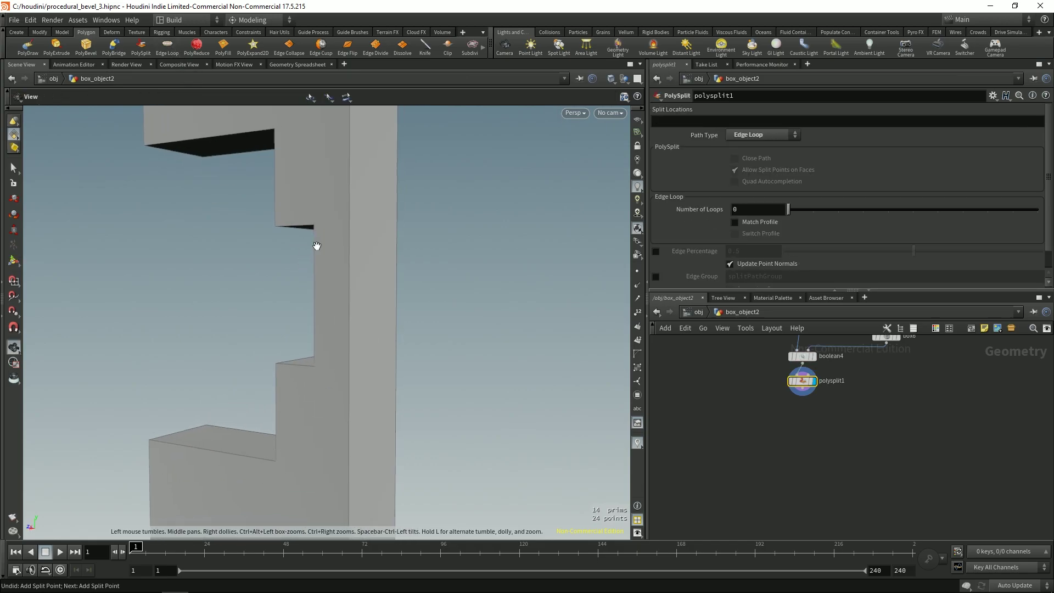
pyautogui.click(348, 300)
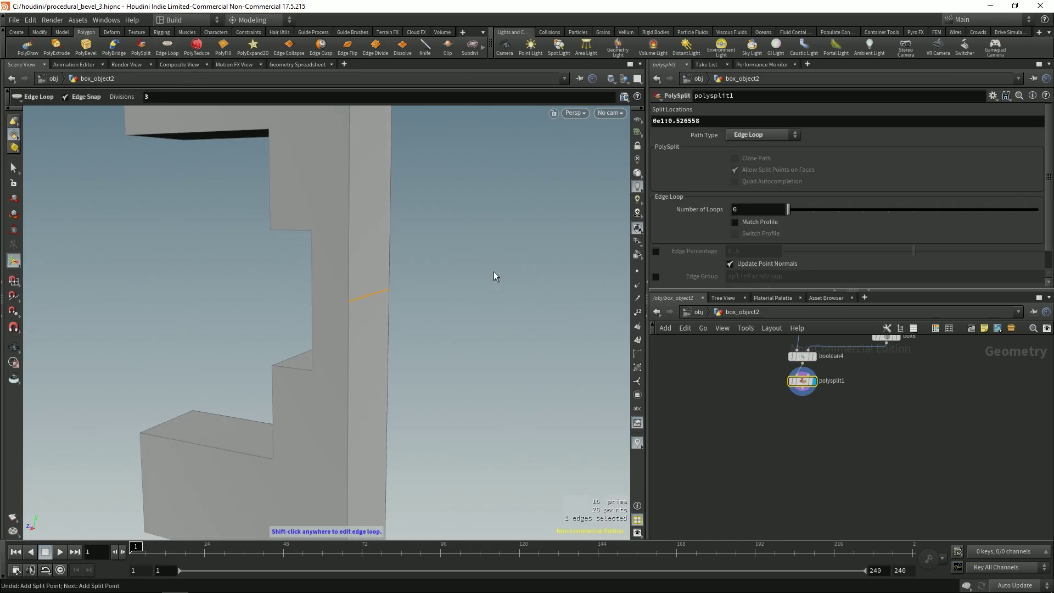
pyautogui.press('Return')
pyautogui.press('Escape')
pyautogui.moveTo(578, 247); pyautogui.dragTo(305, 295)
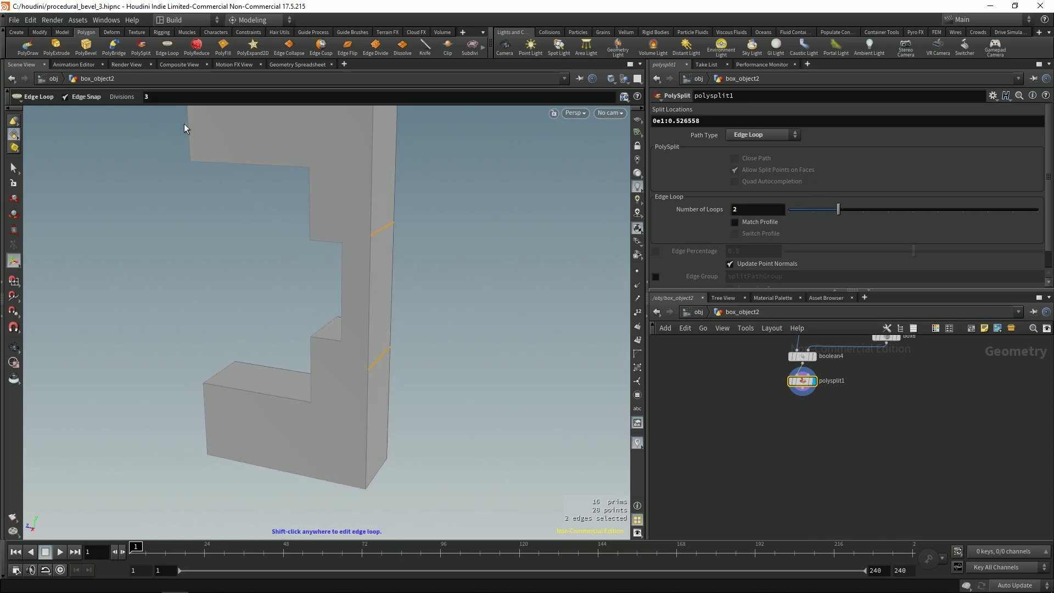
pyautogui.click(141, 49)
pyautogui.moveTo(370, 241); pyautogui.dragTo(331, 226, button='right')
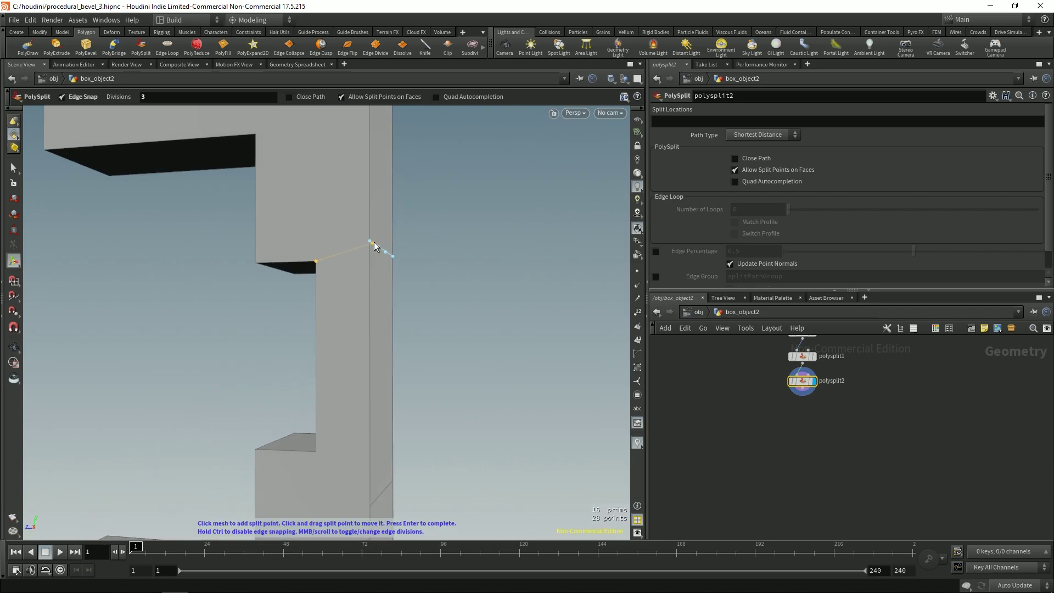
# Step: Split the column face from its corner to the notch corner
pyautogui.moveTo(428, 247); pyautogui.dragTo(284, 273)
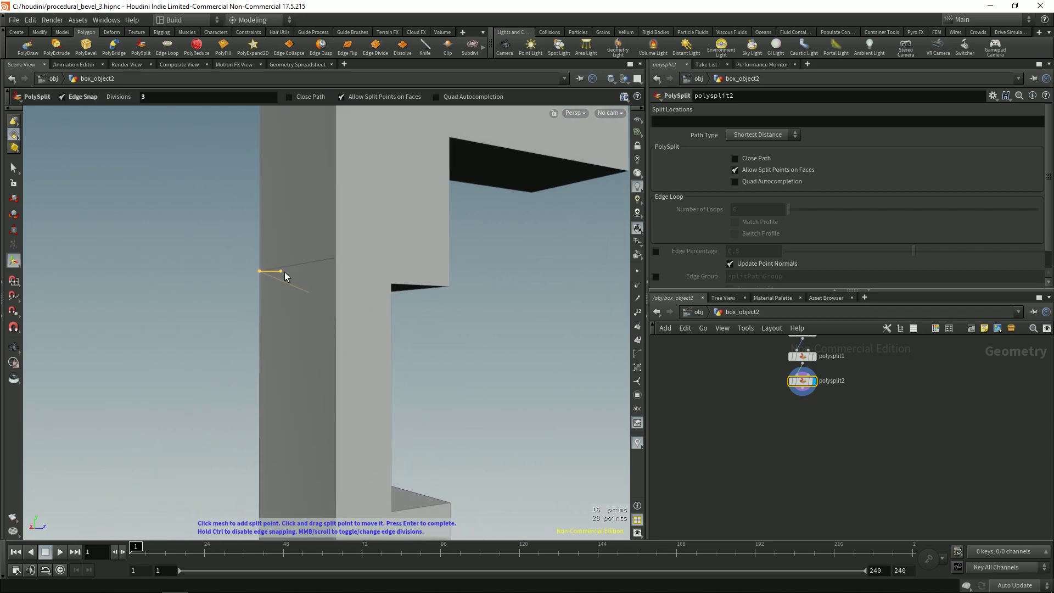
pyautogui.click(335, 257)
pyautogui.click(391, 283)
pyautogui.press('Return')
pyautogui.moveTo(403, 324); pyautogui.dragTo(360, 348)
pyautogui.click(311, 325)
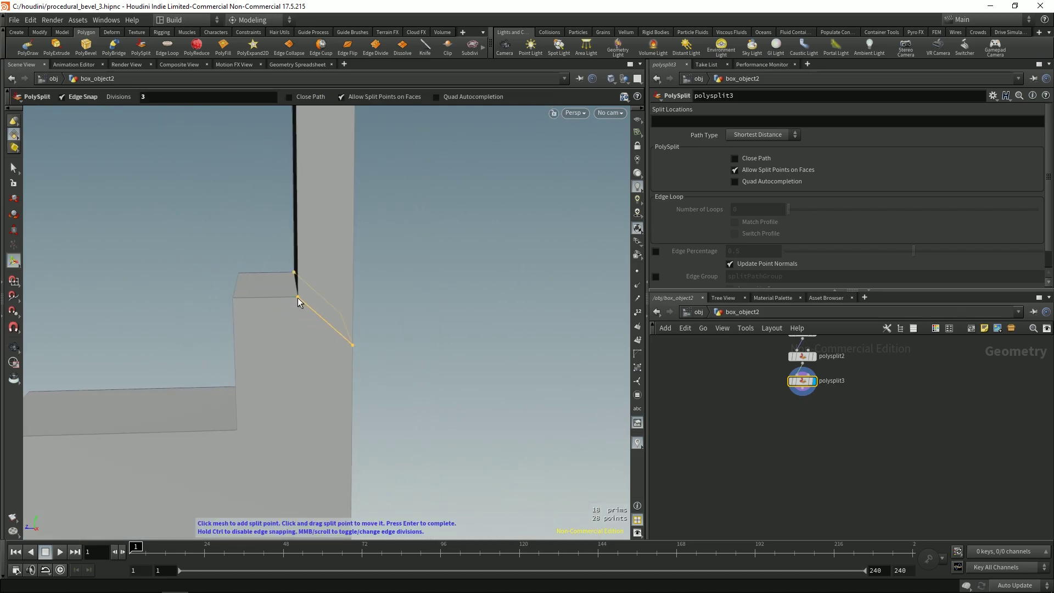
pyautogui.press('Escape')
# Step: Orbit to the next corner and place a split point on its corner vertex
pyautogui.moveTo(423, 245); pyautogui.dragTo(335, 322)
pyautogui.press('Return')
pyautogui.moveTo(732, 441); pyautogui.dragTo(716, 483, button='middle')
pyautogui.press('Escape')
pyautogui.moveTo(280, 369); pyautogui.dragTo(275, 274)
pyautogui.press('Return')
pyautogui.press('Return')
pyautogui.click(316, 294)
# Step: Draw a diagonal split from the lower edge to the opposite corner vertex
pyautogui.press('Escape')
pyautogui.moveTo(416, 419); pyautogui.dragTo(190, 382)
pyautogui.press('Escape')
pyautogui.click(197, 379)
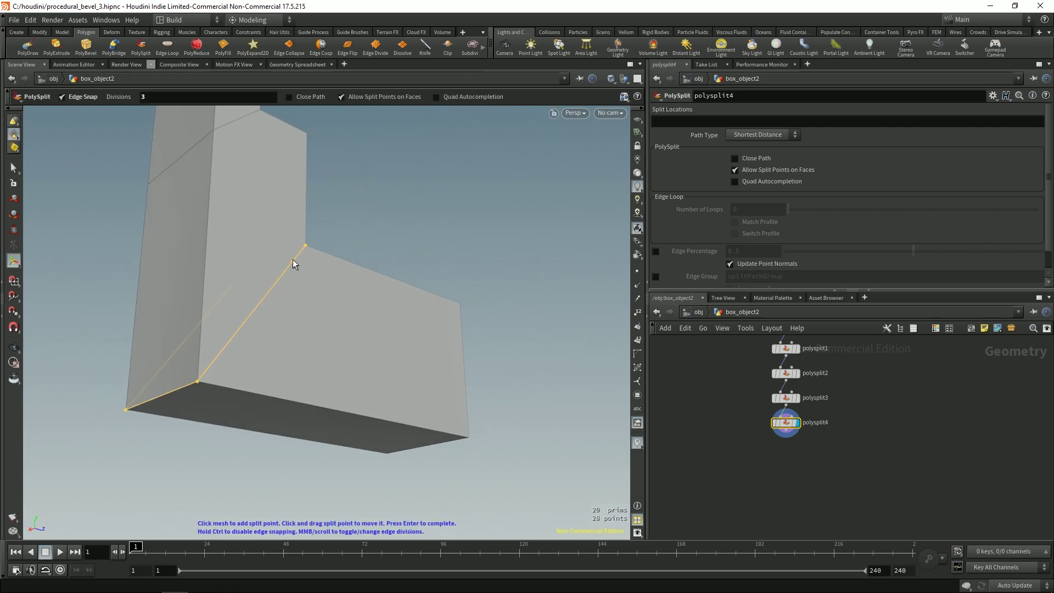
pyautogui.click(305, 245)
pyautogui.press('Return')
# Step: Split the top of the C shape from the top corner to the lower inner corner
pyautogui.press('Escape')
pyautogui.moveTo(363, 278); pyautogui.dragTo(337, 294)
pyautogui.press('q')
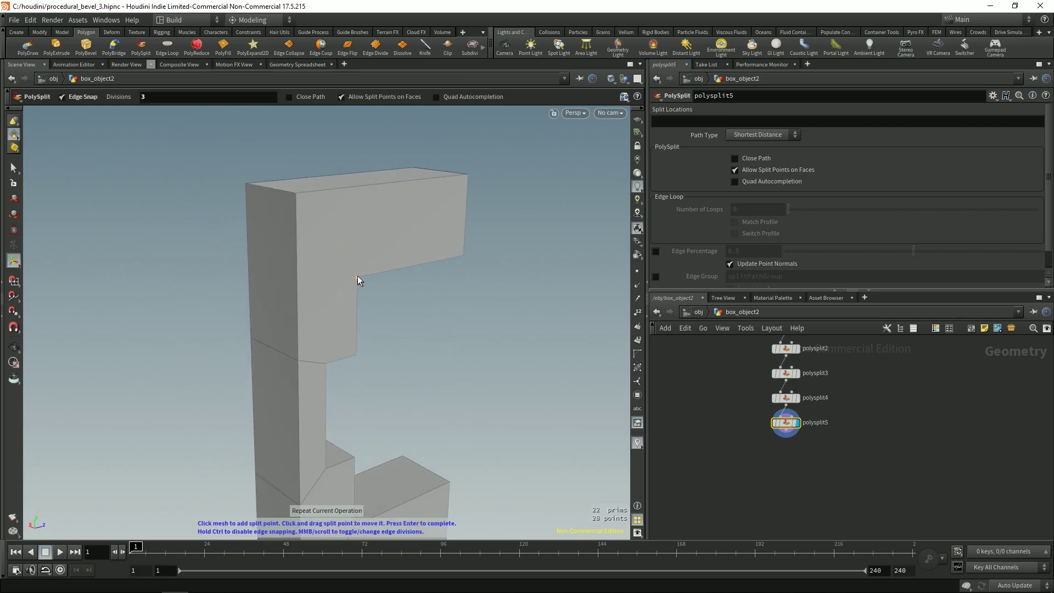
pyautogui.press('Escape')
pyautogui.moveTo(295, 195); pyautogui.dragTo(313, 244)
pyautogui.press('q')
pyautogui.click(327, 225)
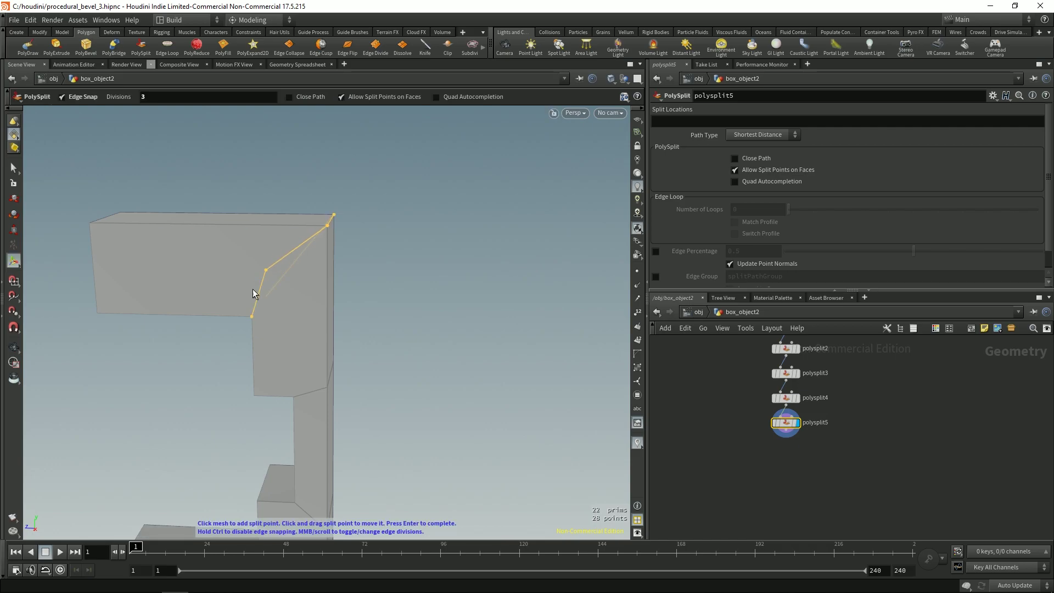
pyautogui.click(257, 323)
pyautogui.press('Return')
# Step: Review the fully split block and start a new node wired from the last split
pyautogui.press('Escape')
pyautogui.moveTo(300, 321); pyautogui.dragTo(433, 334)
pyautogui.press('Return')
pyautogui.press('Escape')
pyautogui.press('s')
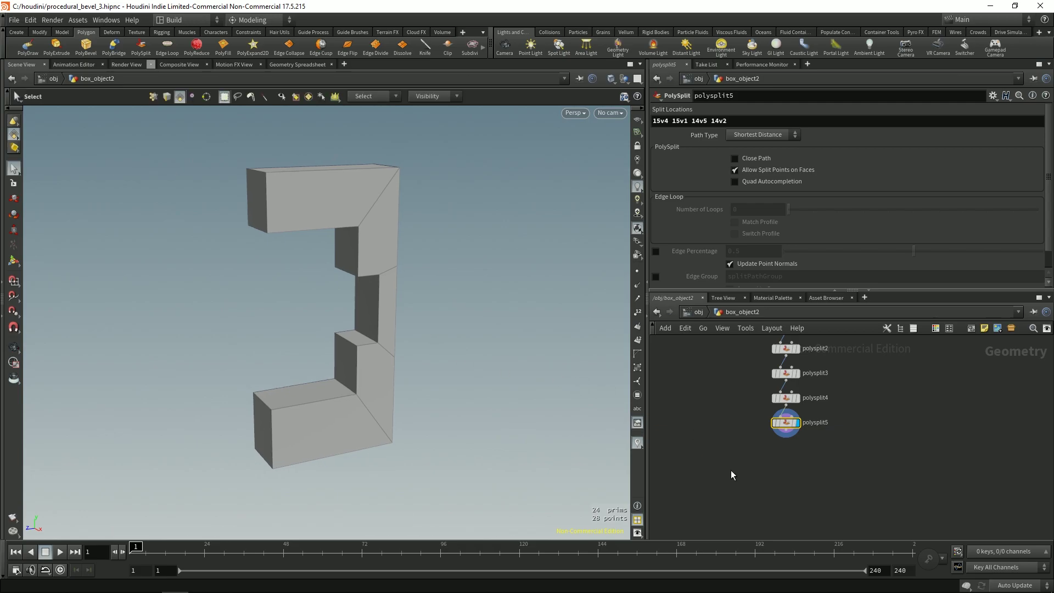
pyautogui.click(792, 425)
pyautogui.click(782, 453)
# Step: Add a Group Create node after the splits, with Base Group off, type Edges and Include by Edges on
pyautogui.write('group')
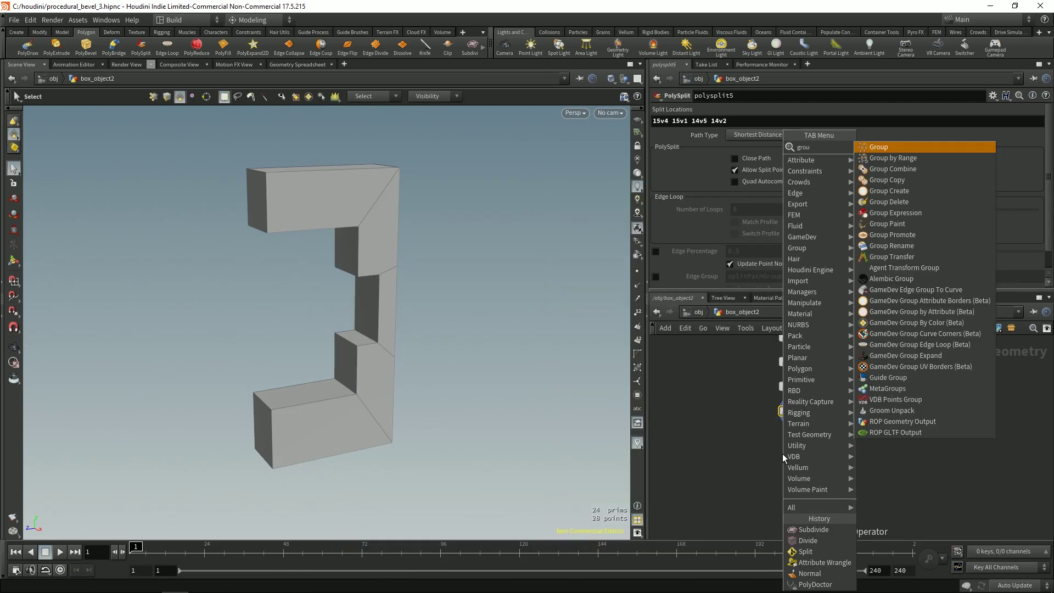
pyautogui.press('Return')
pyautogui.click(795, 463)
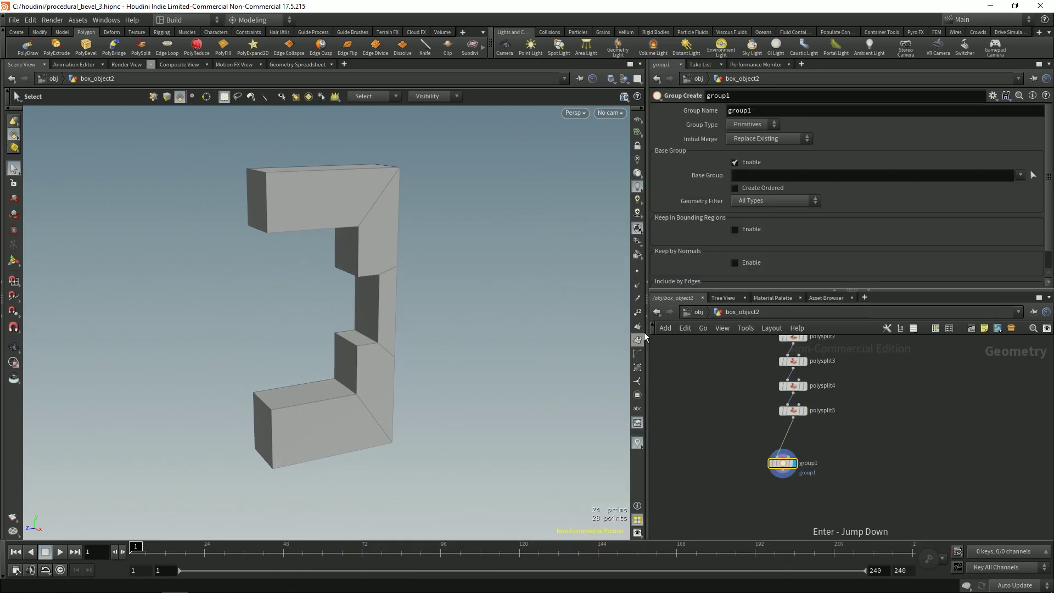
pyautogui.moveTo(823, 483); pyautogui.dragTo(832, 475, button='middle')
pyautogui.click(734, 162)
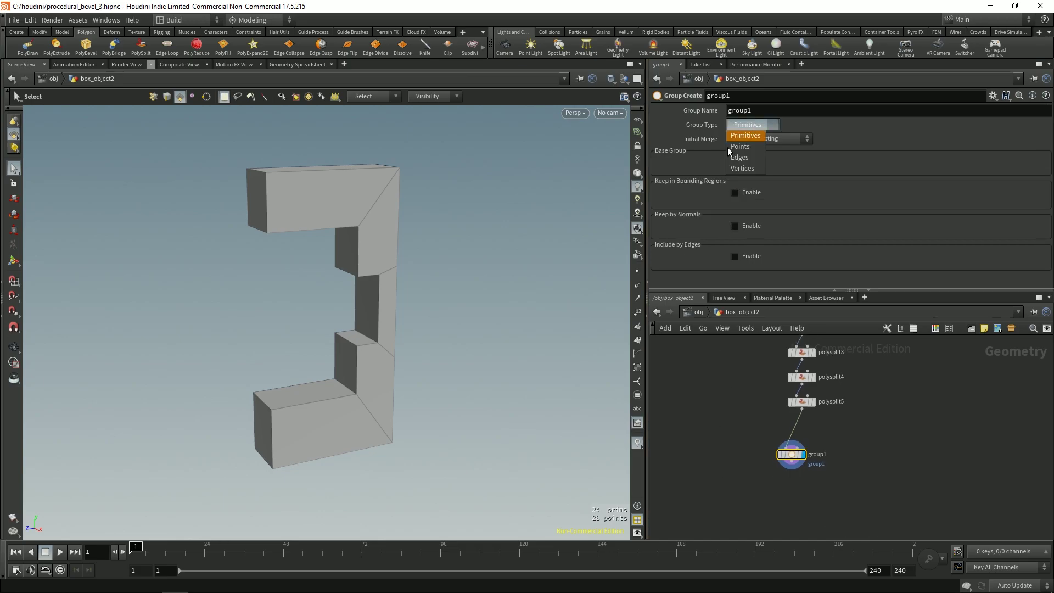
pyautogui.click(741, 158)
pyautogui.click(735, 256)
# Step: Limit the grouped edges to angles between Min 62.6 and Max 100 degrees
pyautogui.click(660, 269)
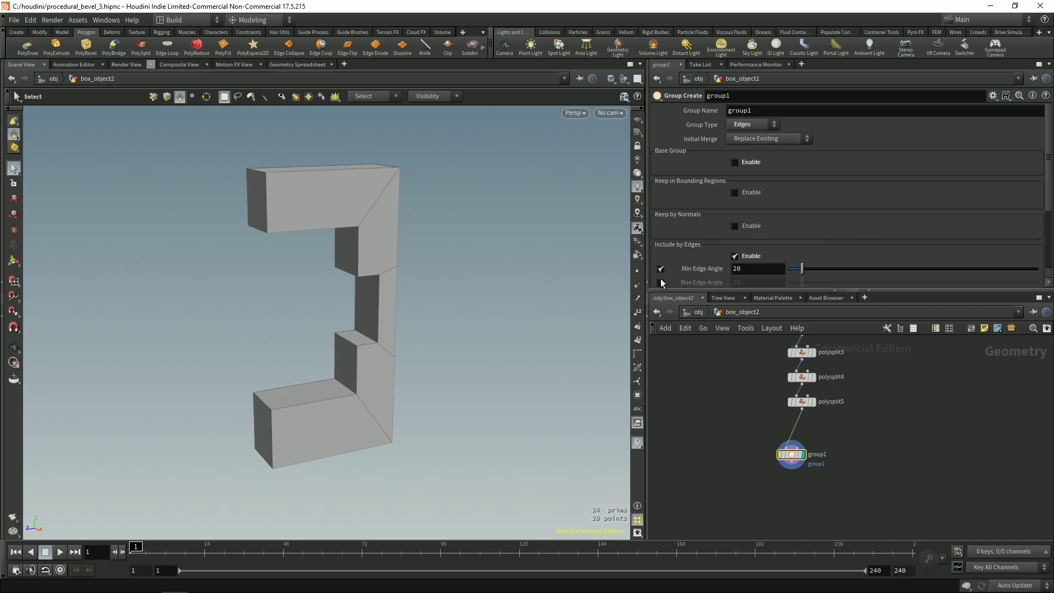
pyautogui.click(660, 282)
pyautogui.scroll(-3, 1030, 207)
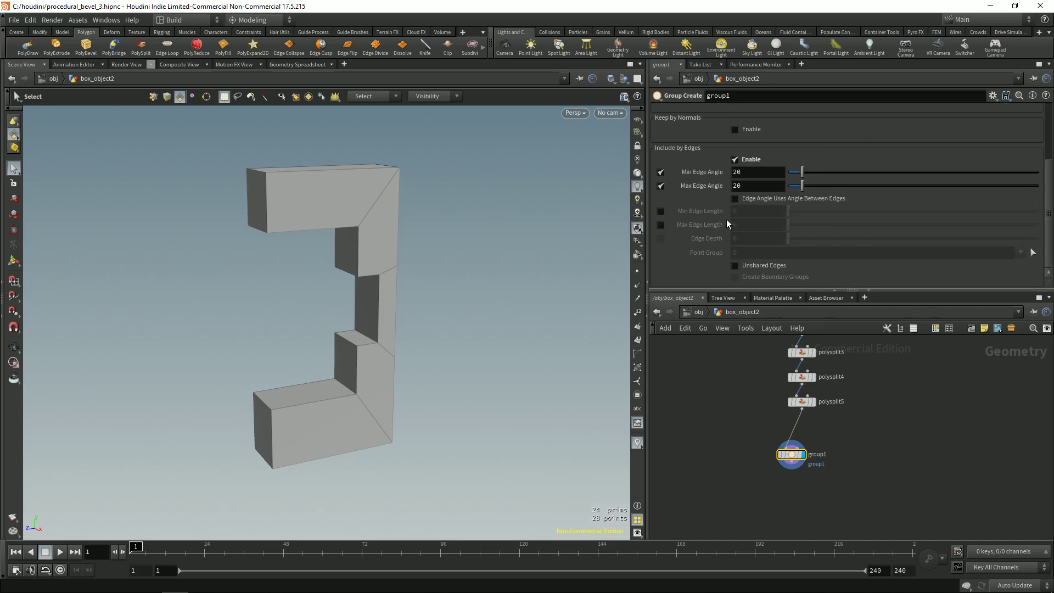
pyautogui.click(750, 184)
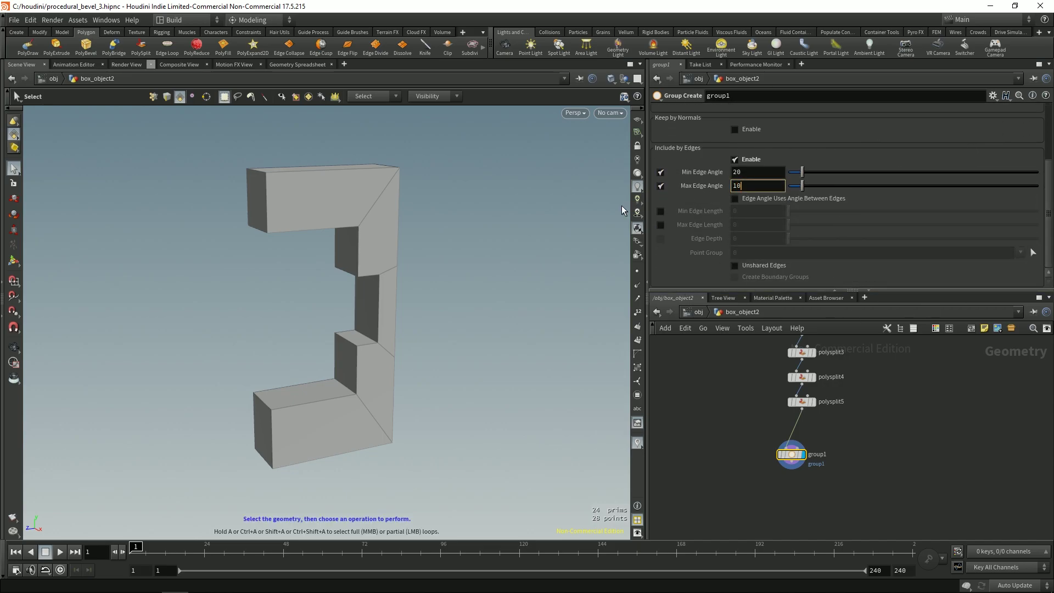
pyautogui.press('Return')
pyautogui.moveTo(242, 323); pyautogui.dragTo(237, 329, button='middle')
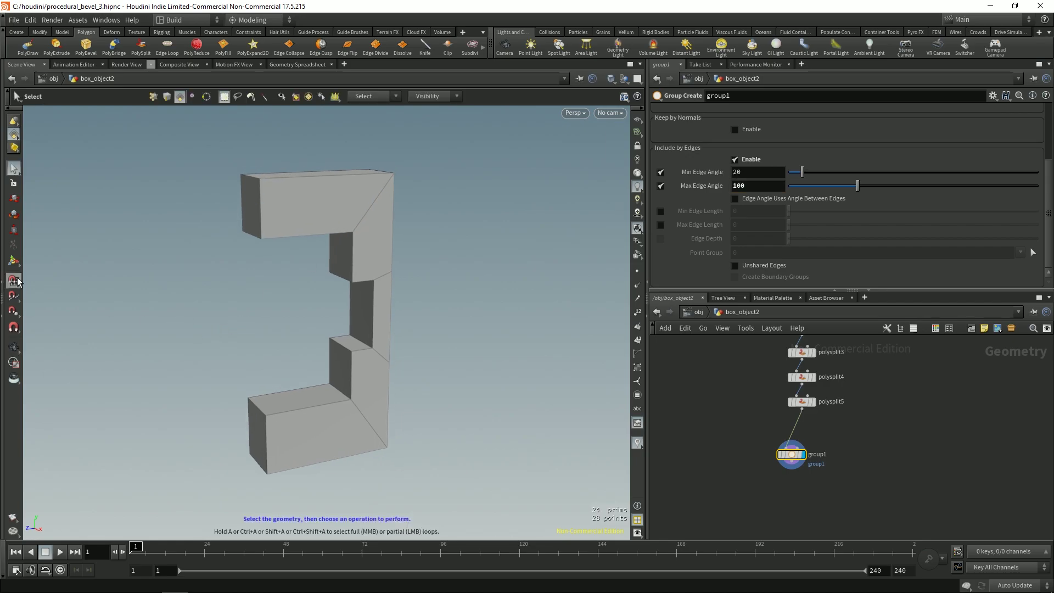
pyautogui.moveTo(271, 317); pyautogui.dragTo(308, 266)
pyautogui.press('Return')
pyautogui.moveTo(802, 170); pyautogui.dragTo(834, 173)
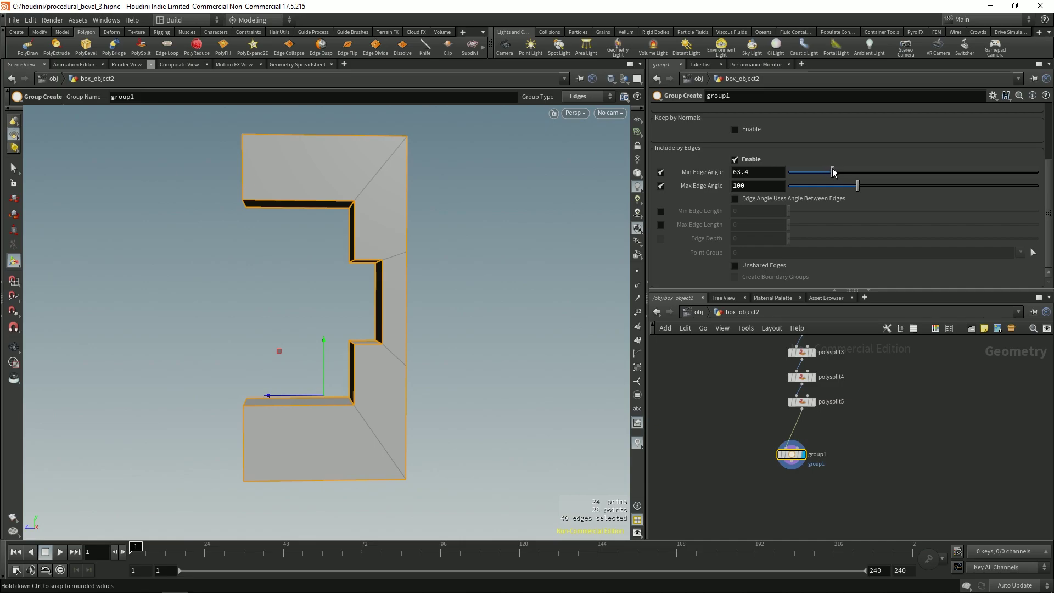
# Step: Display polysplit5's split geometry again, zoomed in on the lower step
pyautogui.press('Escape')
pyautogui.moveTo(478, 341); pyautogui.dragTo(418, 324)
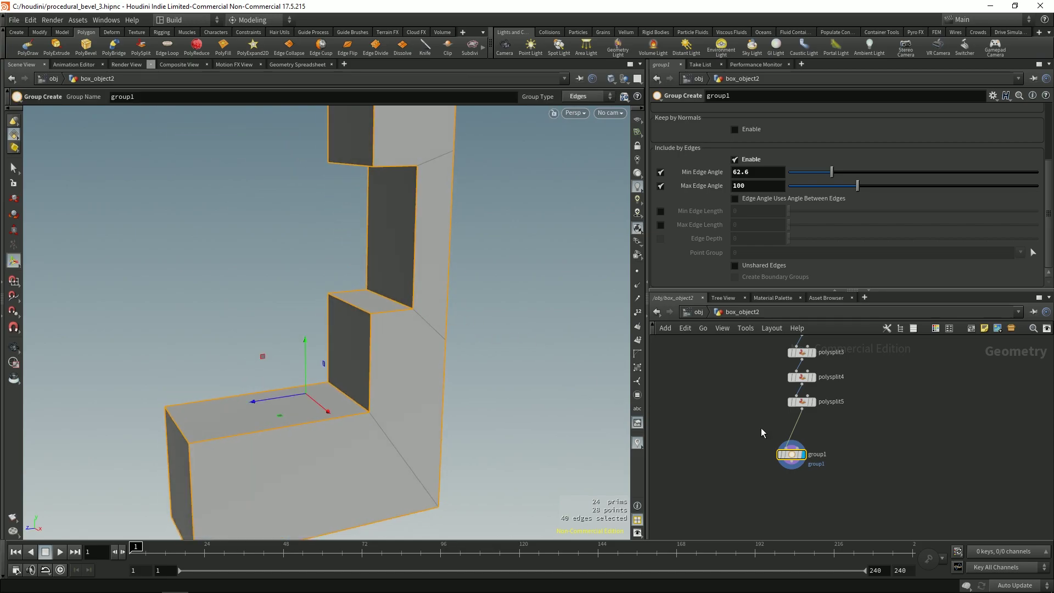
pyautogui.click(808, 404)
pyautogui.click(813, 402)
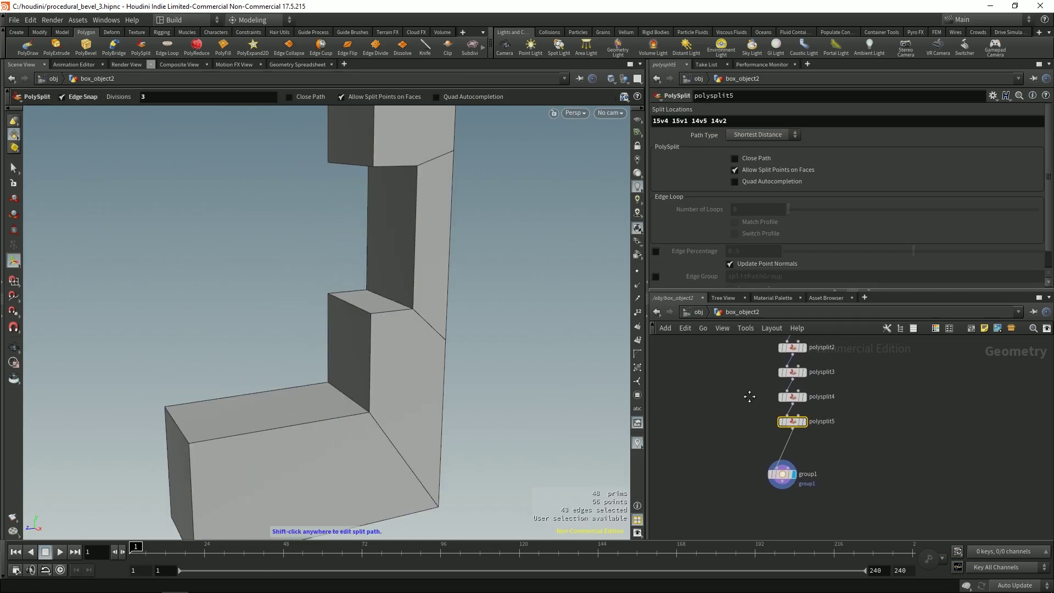
# Step: Select the upper and lower notch ledge edges
pyautogui.press('Escape')
pyautogui.press('s')
pyautogui.click(355, 306)
pyautogui.press('Escape')
pyautogui.moveTo(354, 307); pyautogui.dragTo(356, 217)
pyautogui.press('s')
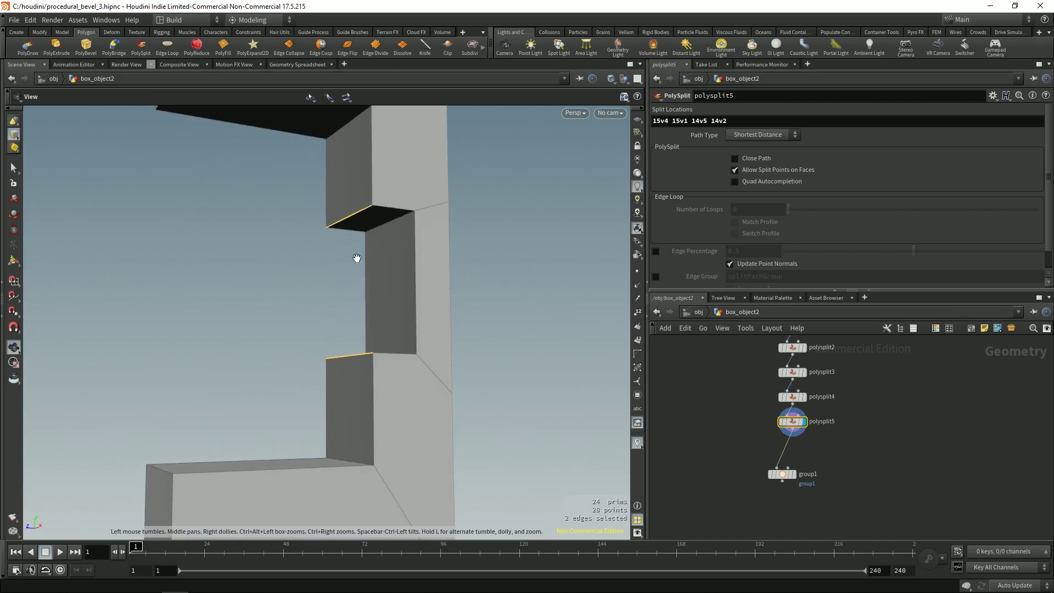
pyautogui.keyDown('shift'); pyautogui.click(359, 210); pyautogui.keyUp('shift')
# Step: PolyBevel the two ledge edges with Offset 0.1, Round shape and 6 divisions
pyautogui.press('c')
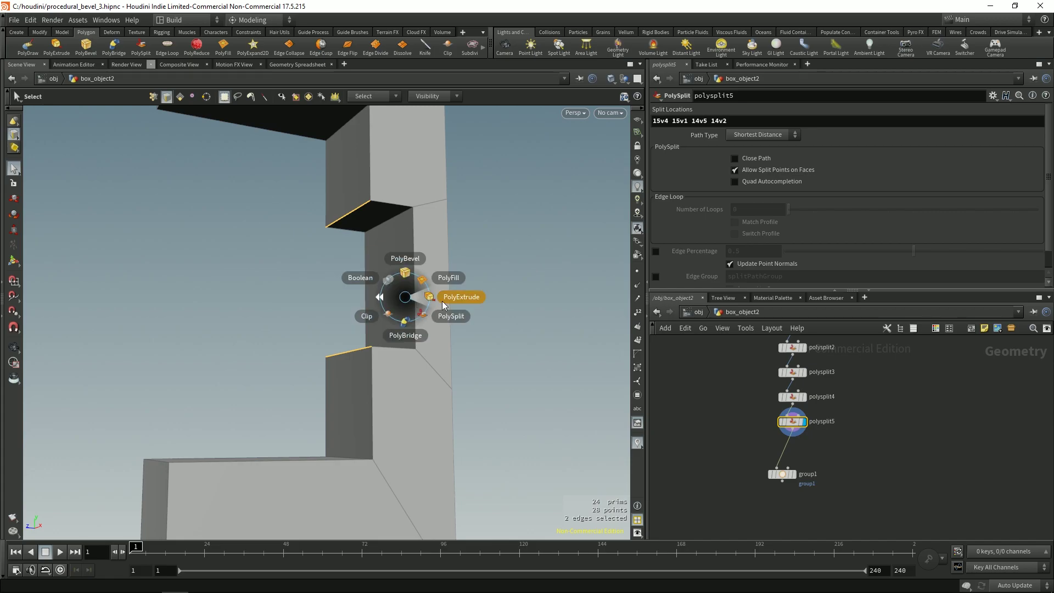
pyautogui.click(401, 262)
pyautogui.moveTo(831, 175)
pyautogui.mouseDown(button='middle')
pyautogui.moveTo(831, 187)
pyautogui.moveTo(878, 186)
pyautogui.moveTo(840, 193)
pyautogui.mouseUp(button='middle')
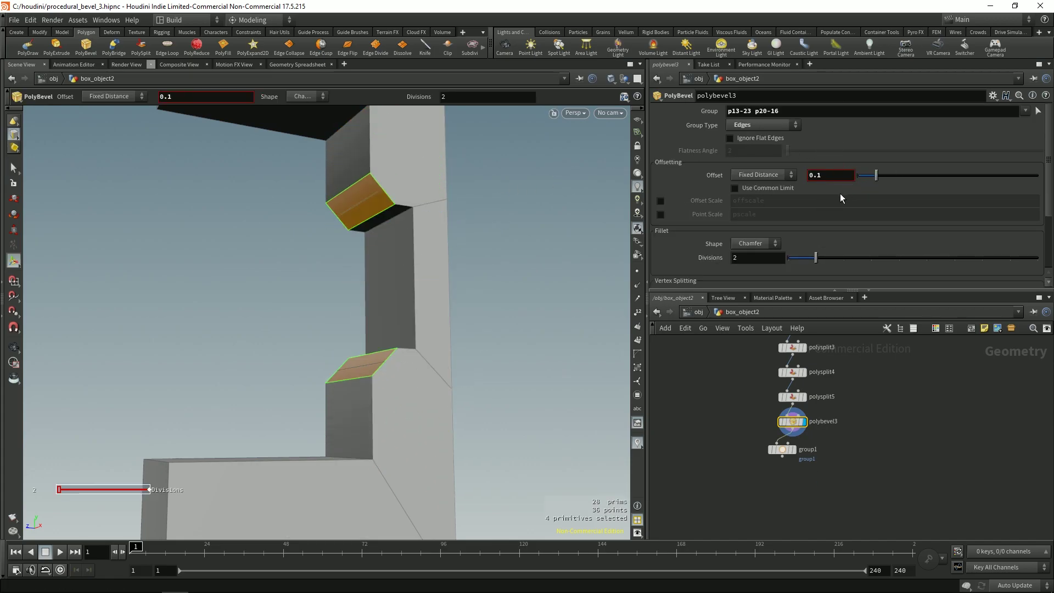
pyautogui.click(764, 244)
pyautogui.click(750, 296)
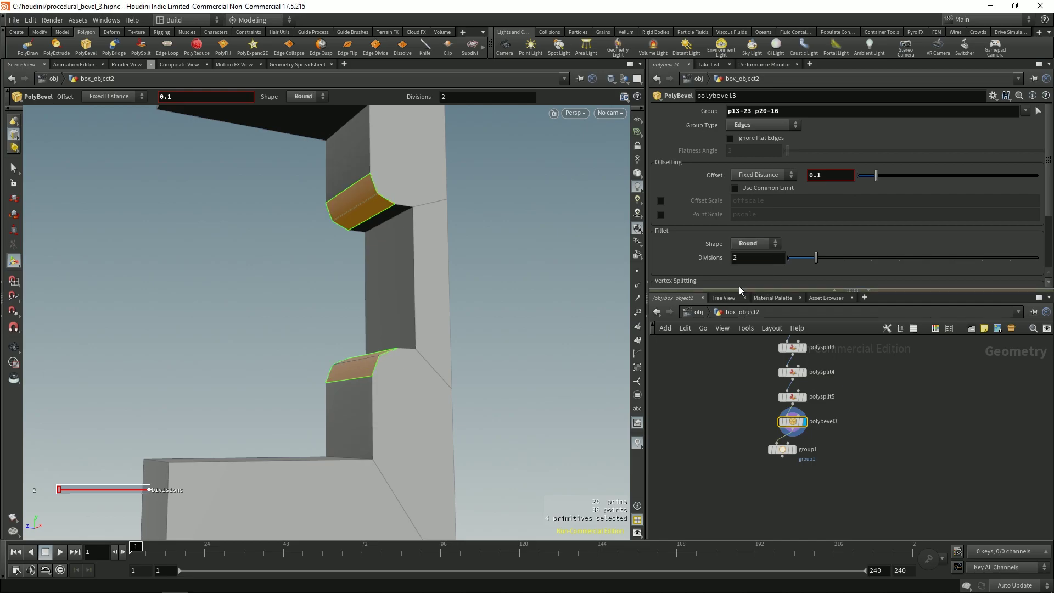
pyautogui.moveTo(817, 258); pyautogui.dragTo(893, 242)
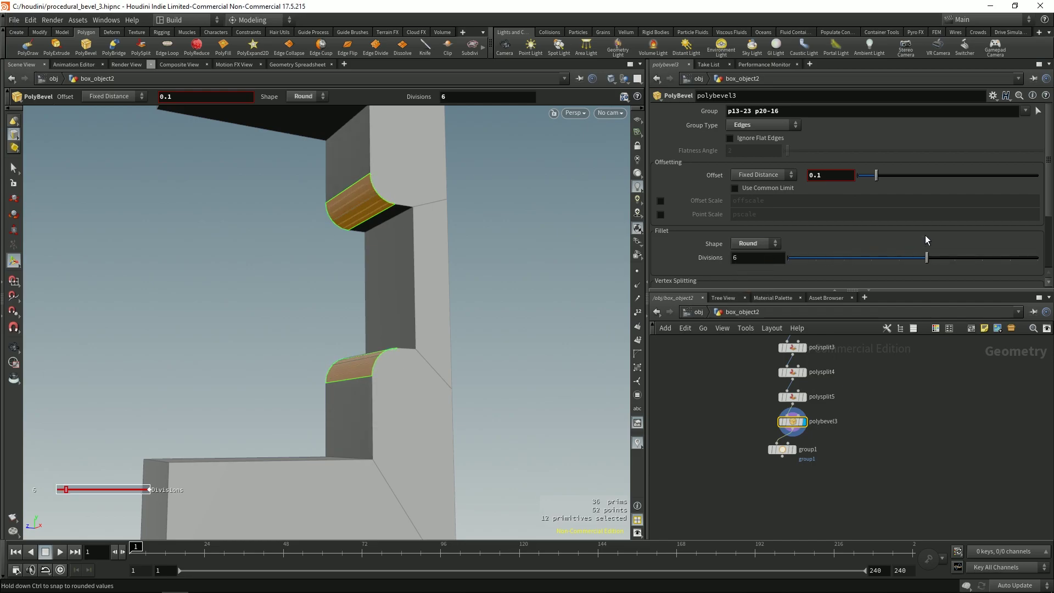
pyautogui.press('Escape')
pyautogui.moveTo(450, 263); pyautogui.dragTo(450, 305)
pyautogui.press('s')
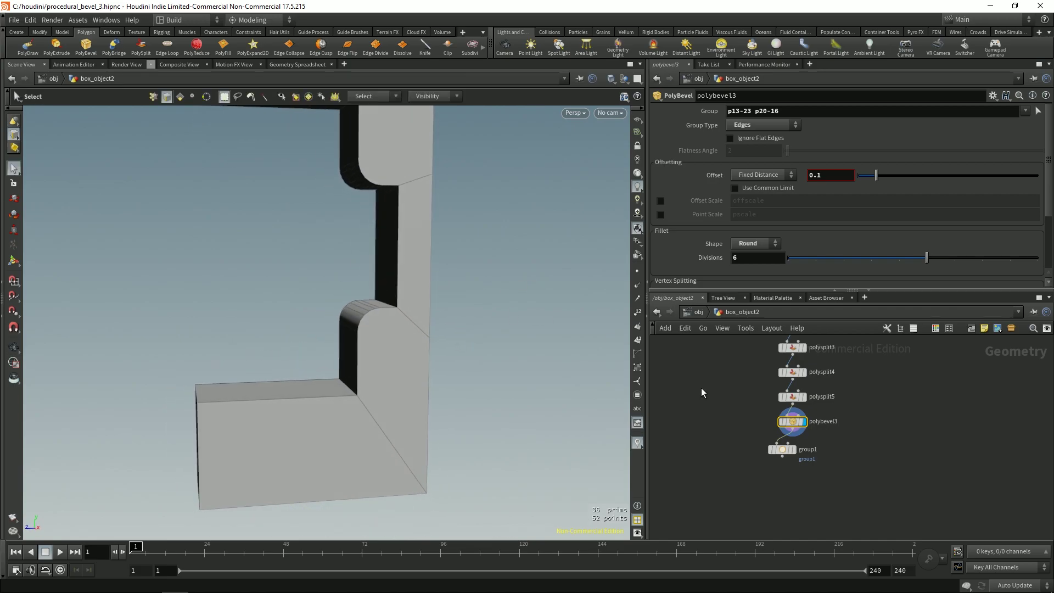
pyautogui.click(782, 449)
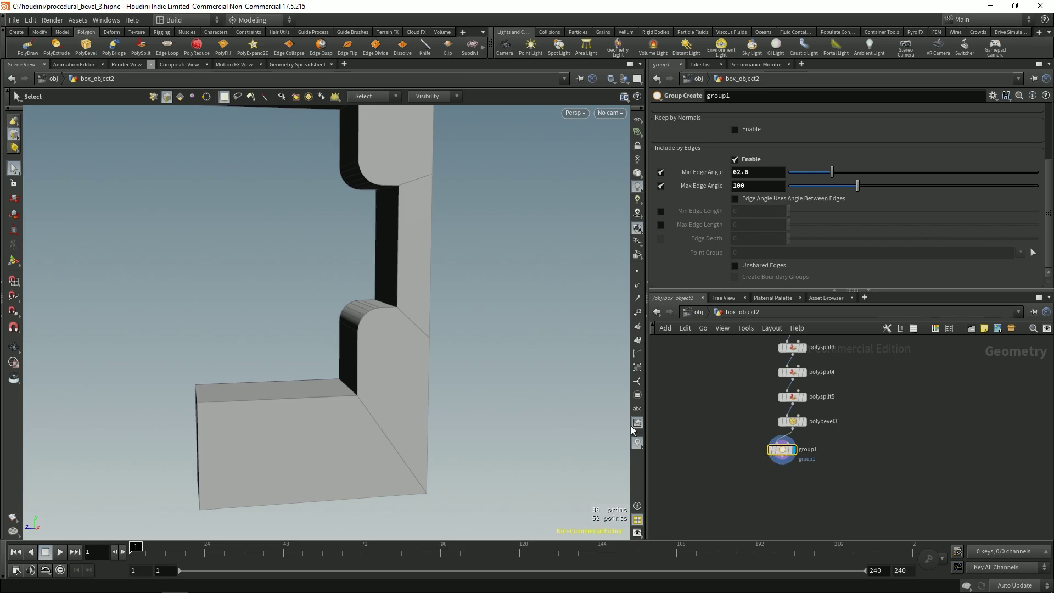
# Step: Set group1's minimum edge angle to 45 degrees
pyautogui.press('Escape')
pyautogui.moveTo(341, 349); pyautogui.dragTo(356, 314)
pyautogui.moveTo(833, 174); pyautogui.dragTo(797, 175)
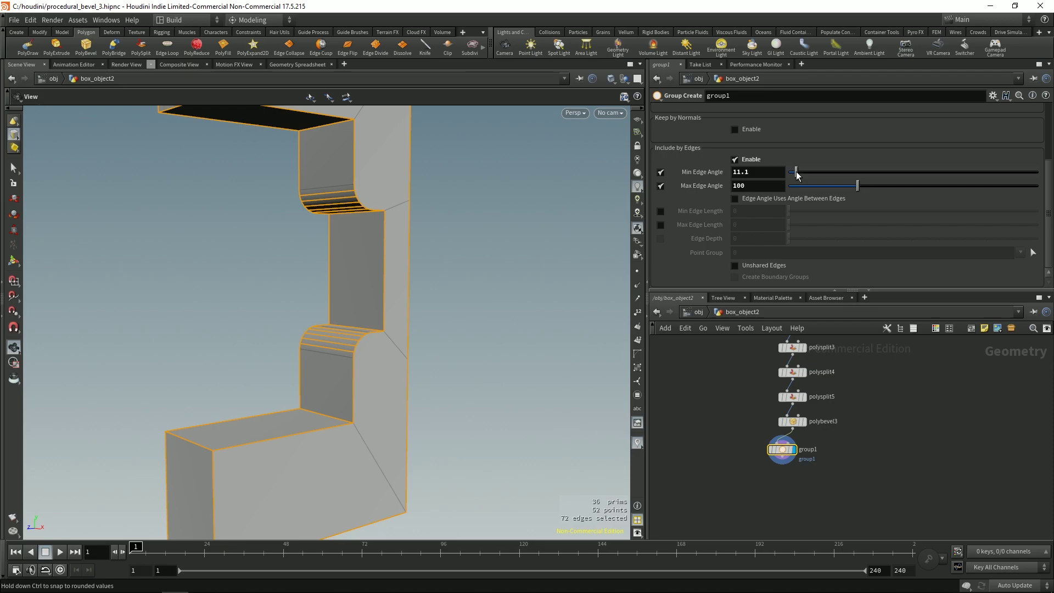
pyautogui.moveTo(799, 175); pyautogui.dragTo(806, 175)
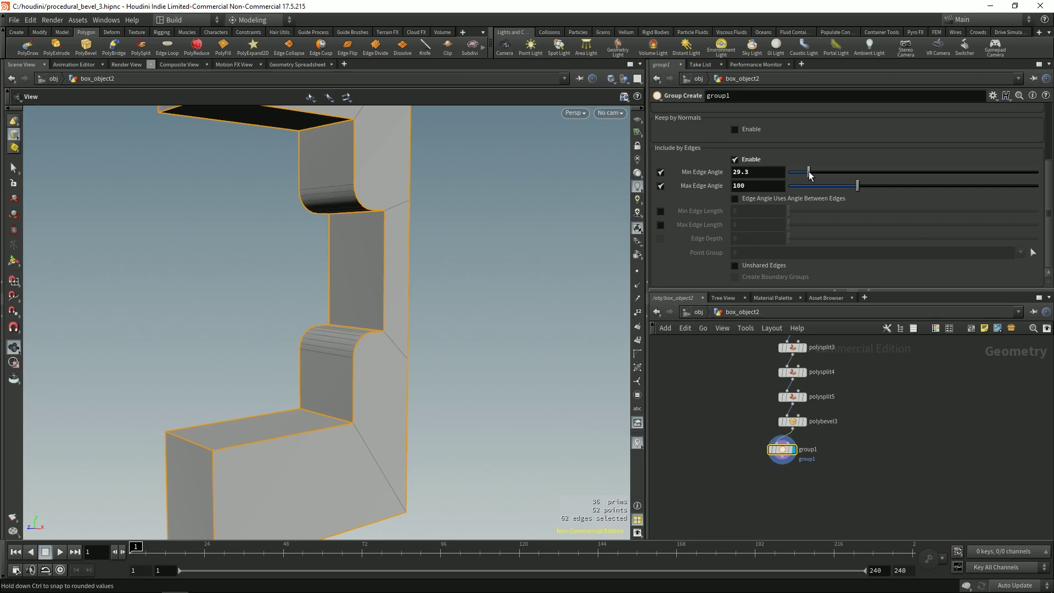
pyautogui.click(760, 177)
pyautogui.write('45')
pyautogui.keyDown('alt'); pyautogui.moveTo(280, 228); pyautogui.dragTo(445, 346); pyautogui.keyUp('alt')
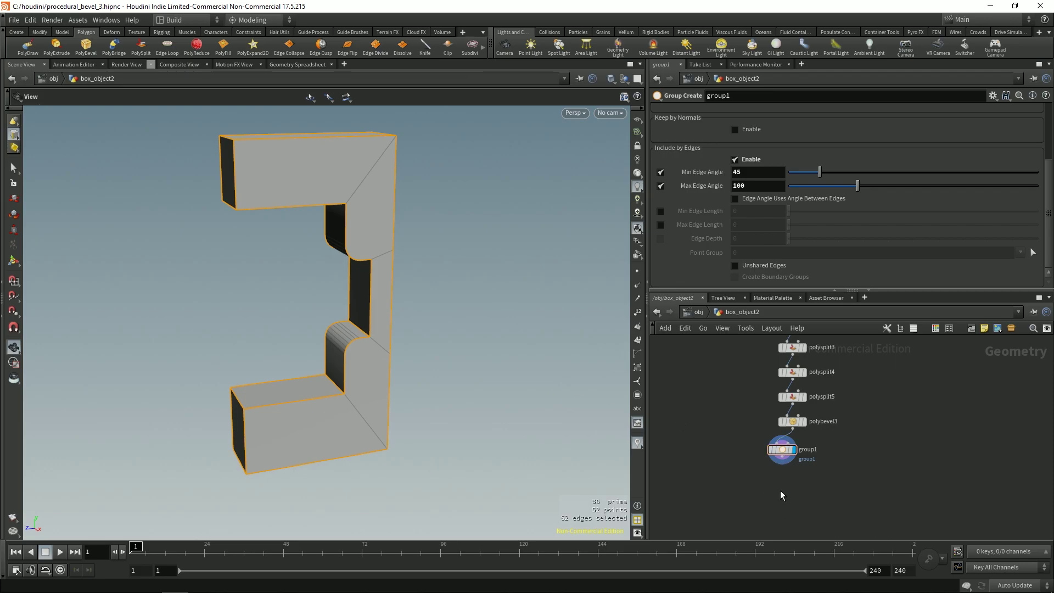
# Step: Start adding a new node wired from group1's output
pyautogui.press('Tab')
pyautogui.press('Escape')
pyautogui.press('Tab')
pyautogui.press('Escape')
pyautogui.click(783, 461)
pyautogui.press('Tab')
# Step: Add a PolyBevel node after group1 and rename the edge group to bevels
pyautogui.write('beve')
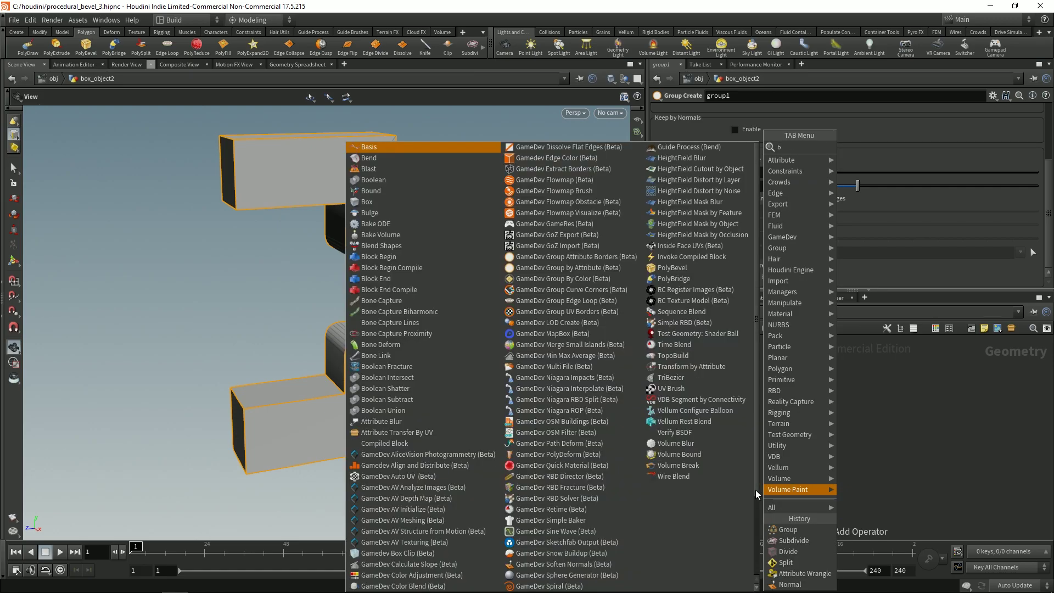
pyautogui.click(856, 148)
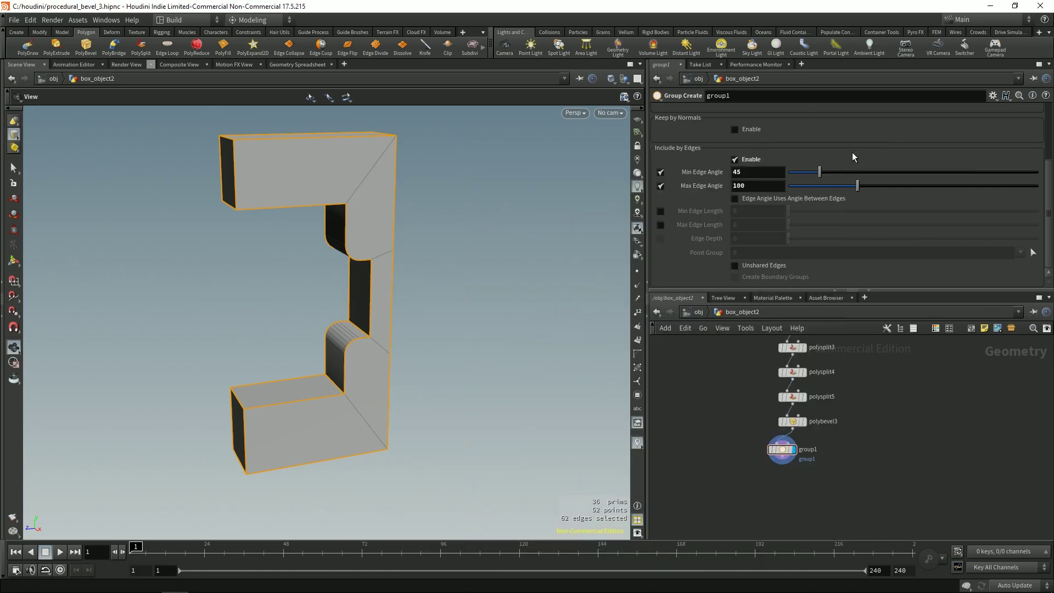
pyautogui.click(783, 449)
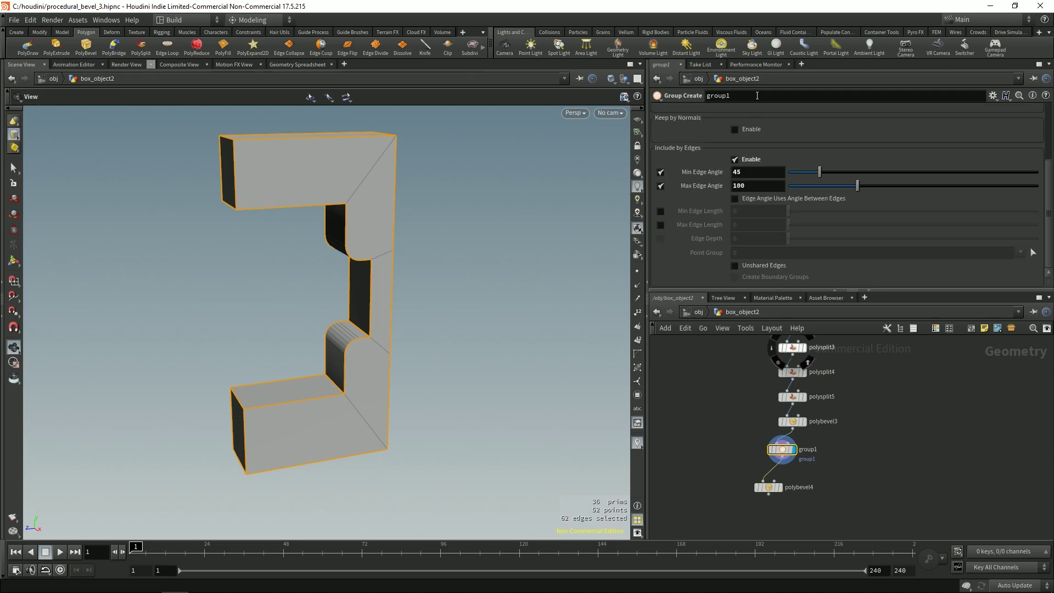
pyautogui.click(762, 96)
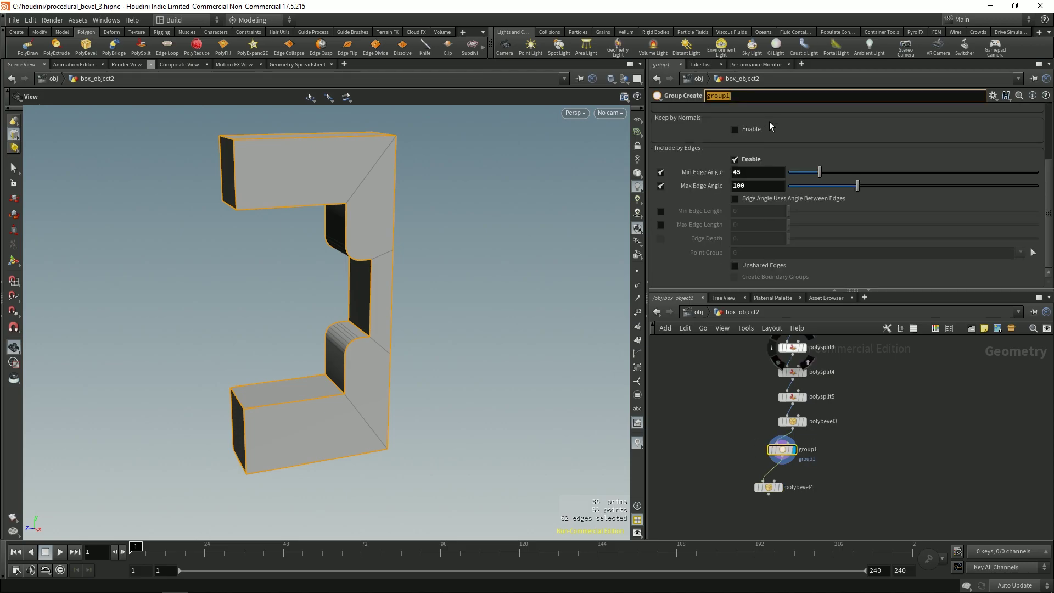
pyautogui.scroll(2, 1049, 137)
pyautogui.scroll(2, 1049, 133)
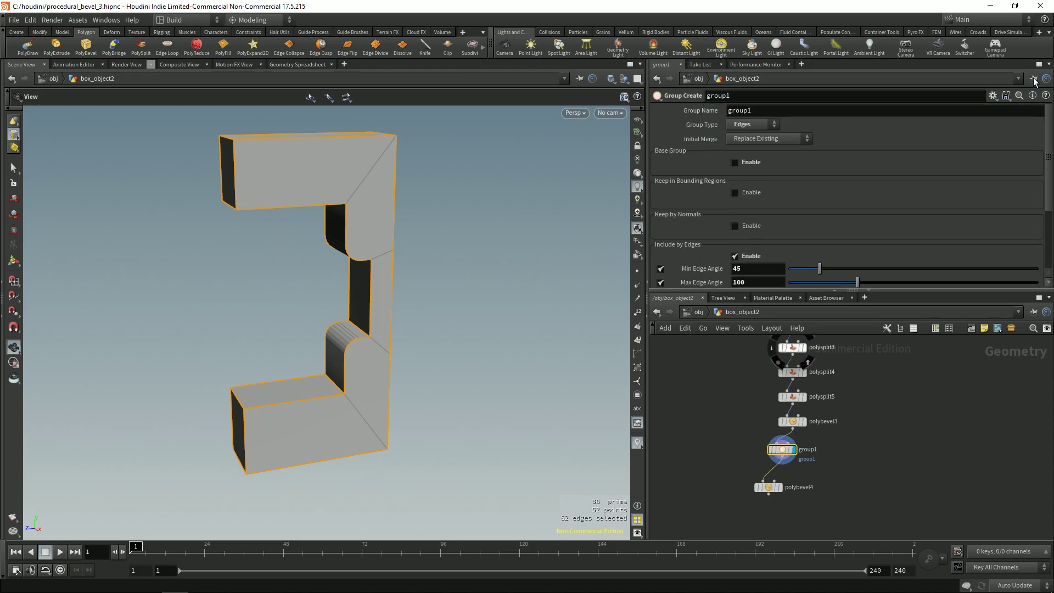
pyautogui.doubleClick(778, 109)
pyautogui.write('bevels')
pyautogui.press('Return')
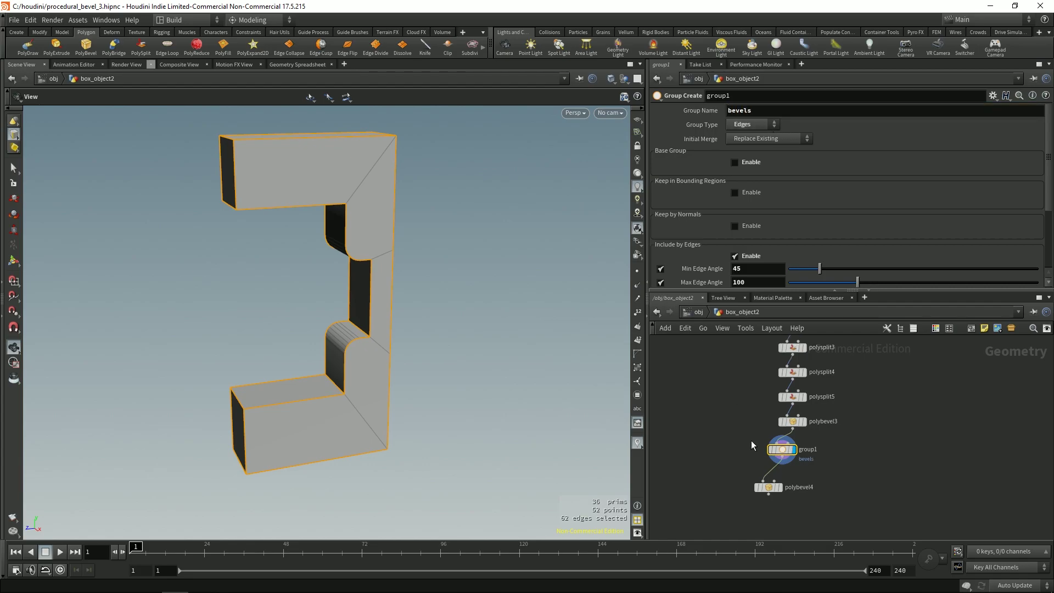
# Step: Display polybevel4 and set a Round bevel with 0.021 offset and 2 divisions
pyautogui.click(768, 487)
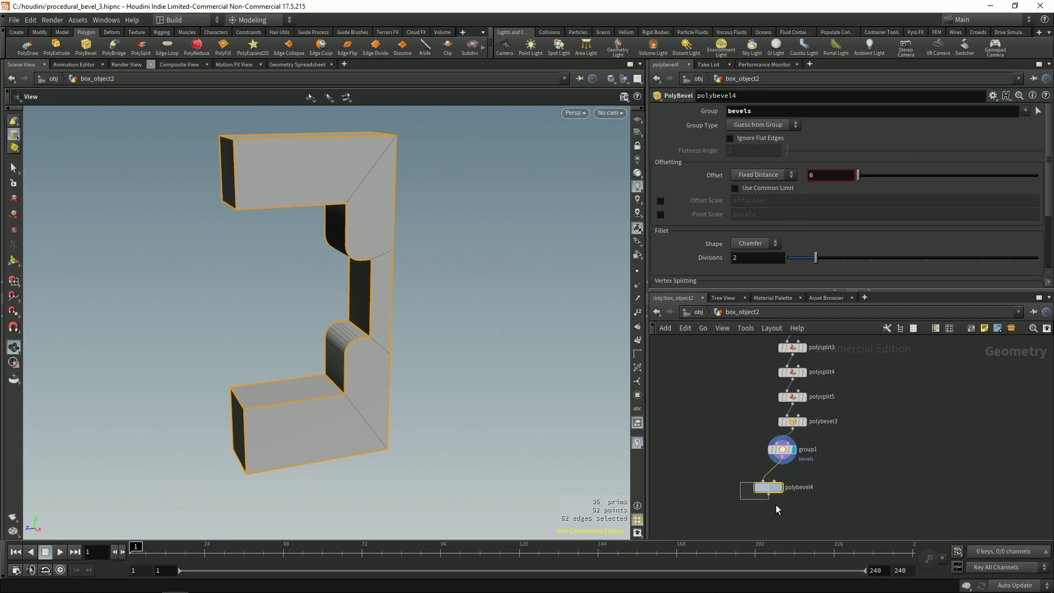
pyautogui.click(779, 487)
pyautogui.moveTo(834, 195); pyautogui.dragTo(860, 197, button='middle')
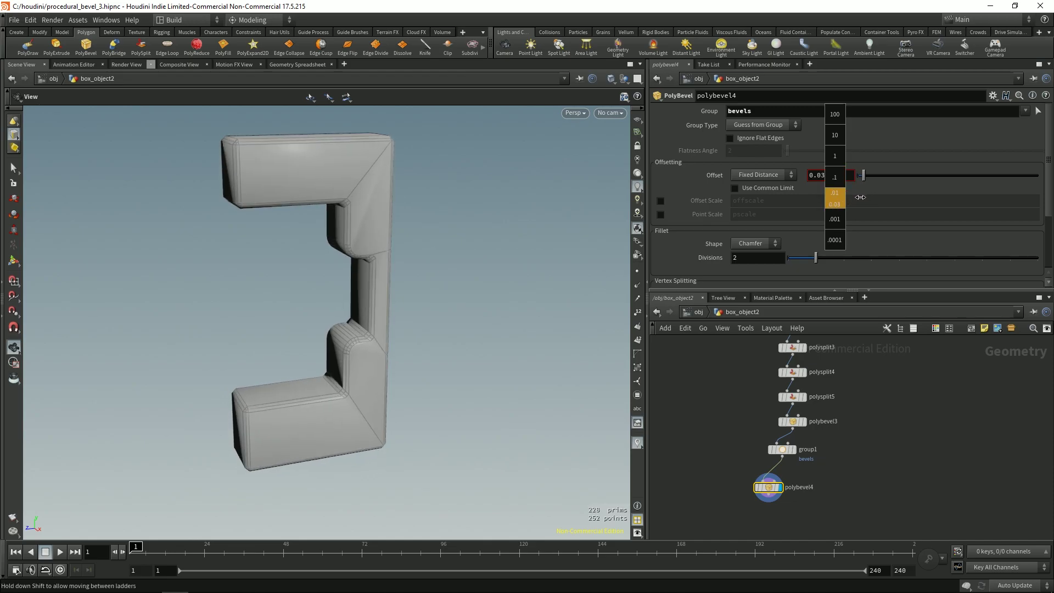
pyautogui.click(753, 243)
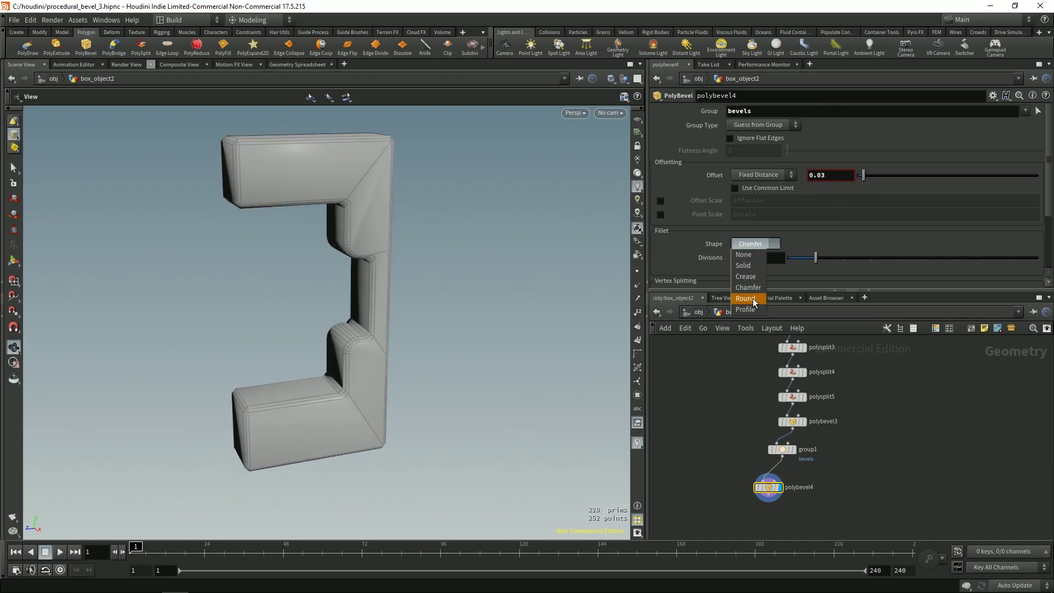
pyautogui.click(745, 298)
pyautogui.scroll(5, 397, 254)
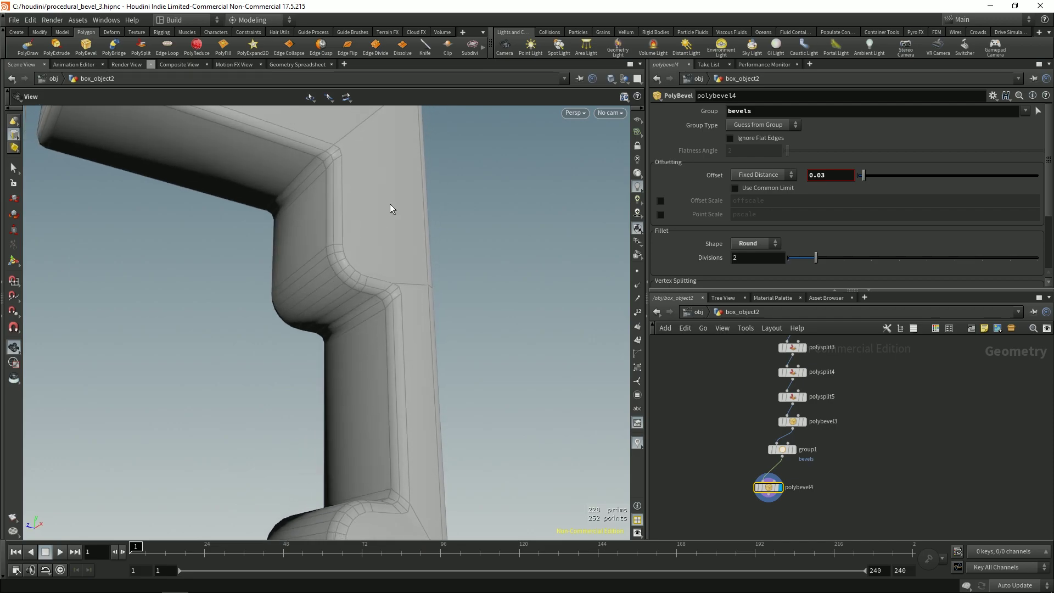
pyautogui.scroll(-5, 329, 230)
pyautogui.moveTo(831, 176); pyautogui.dragTo(769, 253, button='middle')
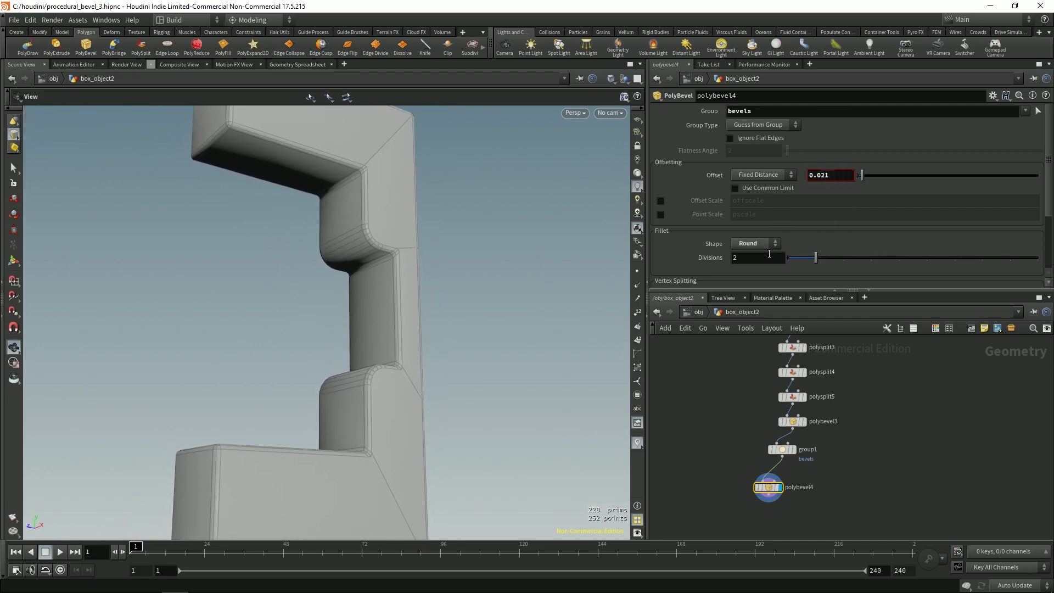
# Step: Inspect the rounded bevels from front and low angles, then select and clear the bottom nodes
pyautogui.press('Return')
pyautogui.scroll(-3, 299, 342)
pyautogui.moveTo(343, 357); pyautogui.dragTo(289, 310)
pyautogui.scroll(8, 345, 287)
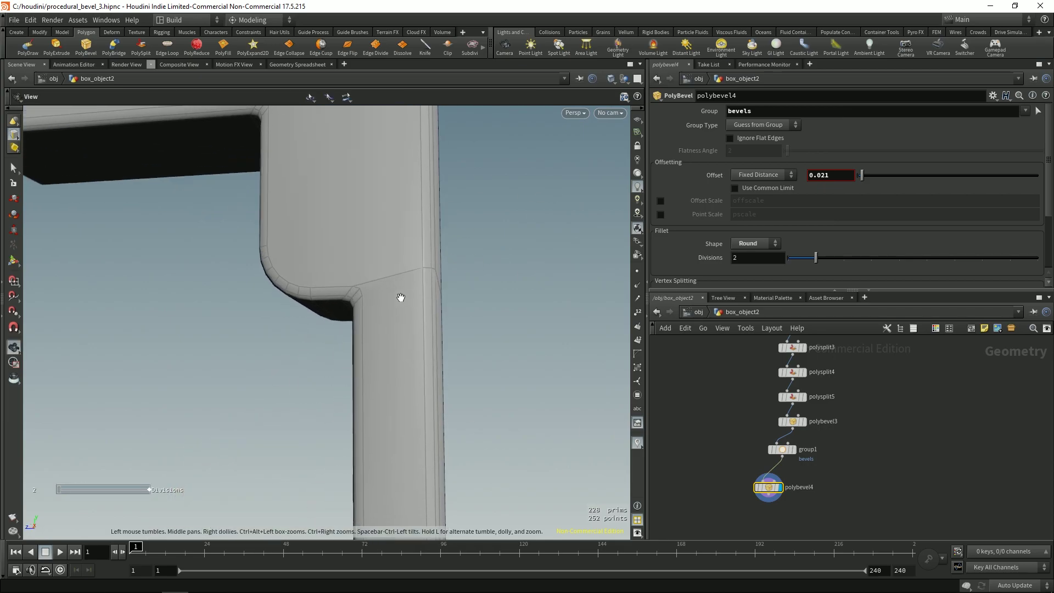
pyautogui.moveTo(469, 291); pyautogui.dragTo(391, 298)
pyautogui.press('Return')
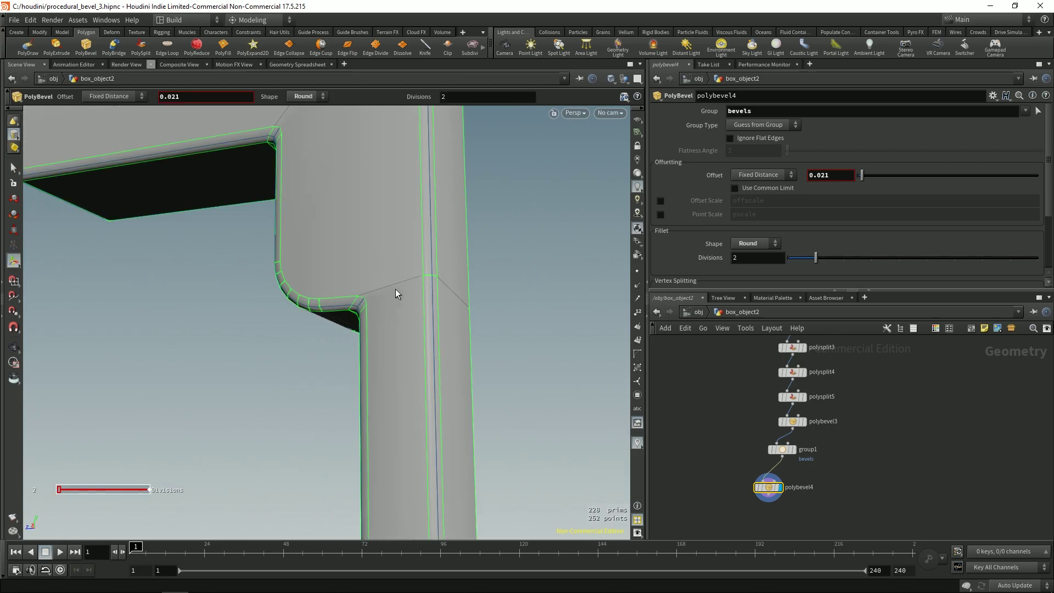
pyautogui.press('Escape')
pyautogui.scroll(-10, 389, 274)
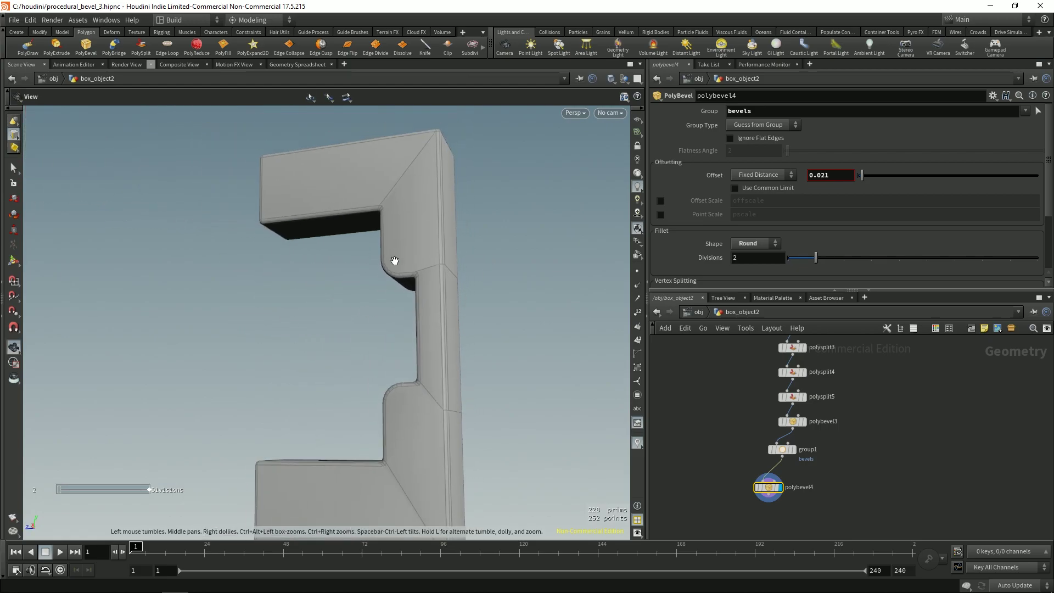
pyautogui.press('Return')
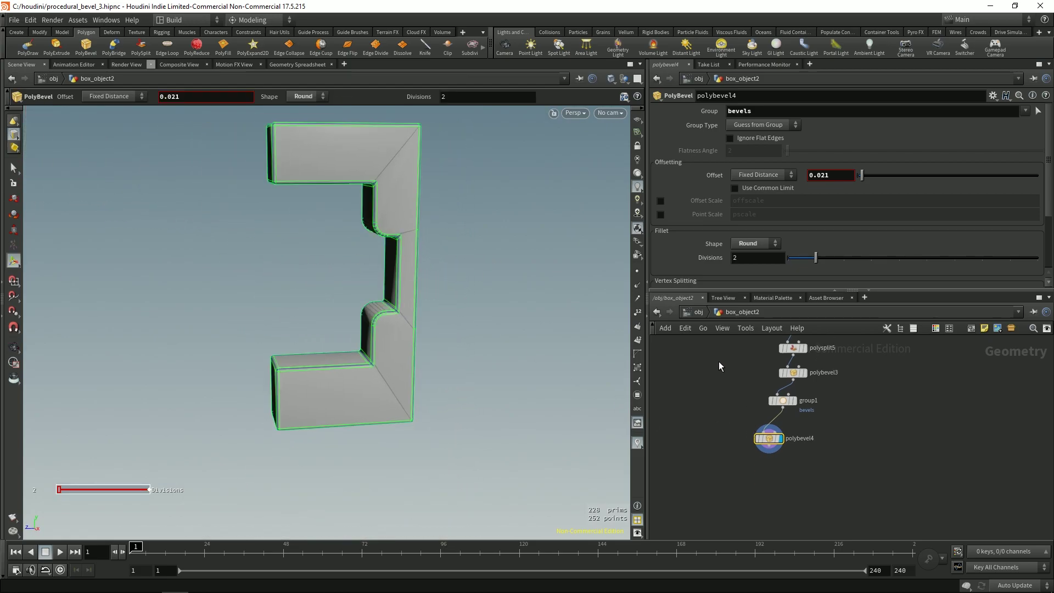
pyautogui.moveTo(721, 364); pyautogui.dragTo(780, 464)
pyautogui.click(780, 464)
# Step: Insert a Group Create node between group1 and polybevel4
pyautogui.moveTo(791, 428); pyautogui.dragTo(791, 475)
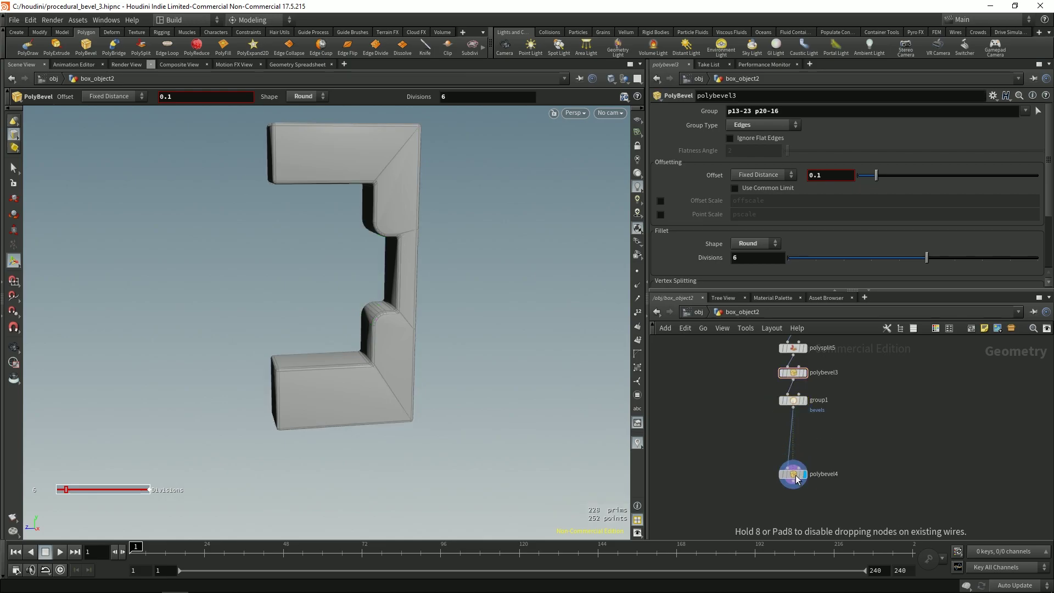
pyautogui.press('Tab')
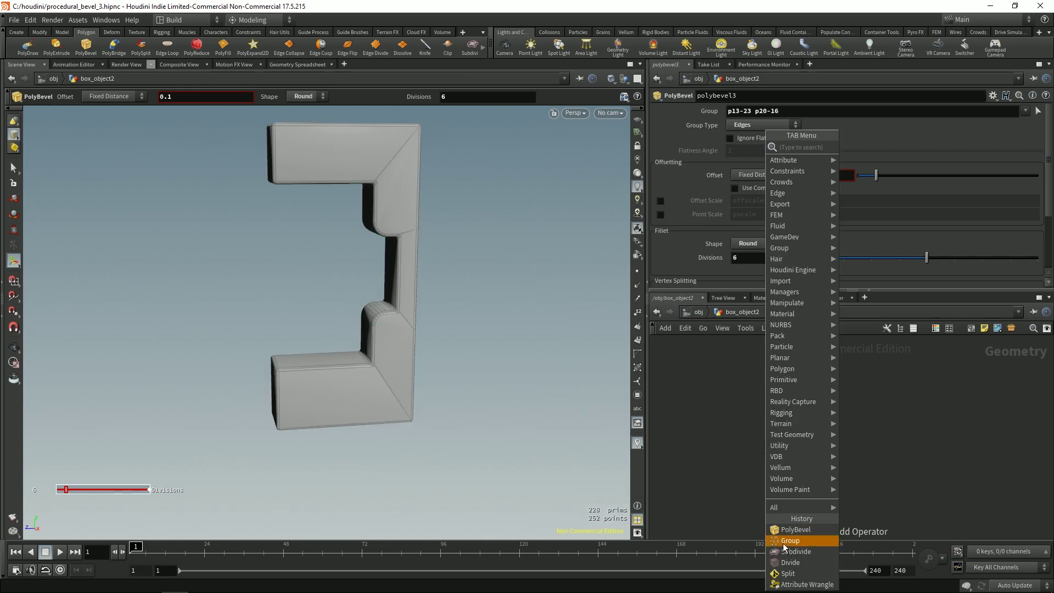
pyautogui.write('gr')
pyautogui.click(571, 159)
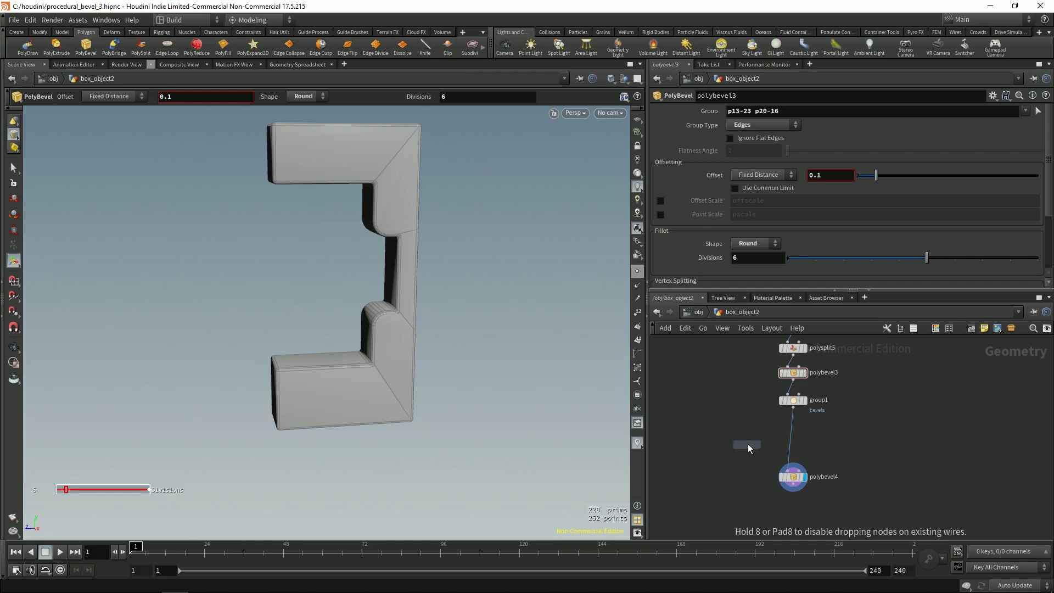
pyautogui.click(792, 442)
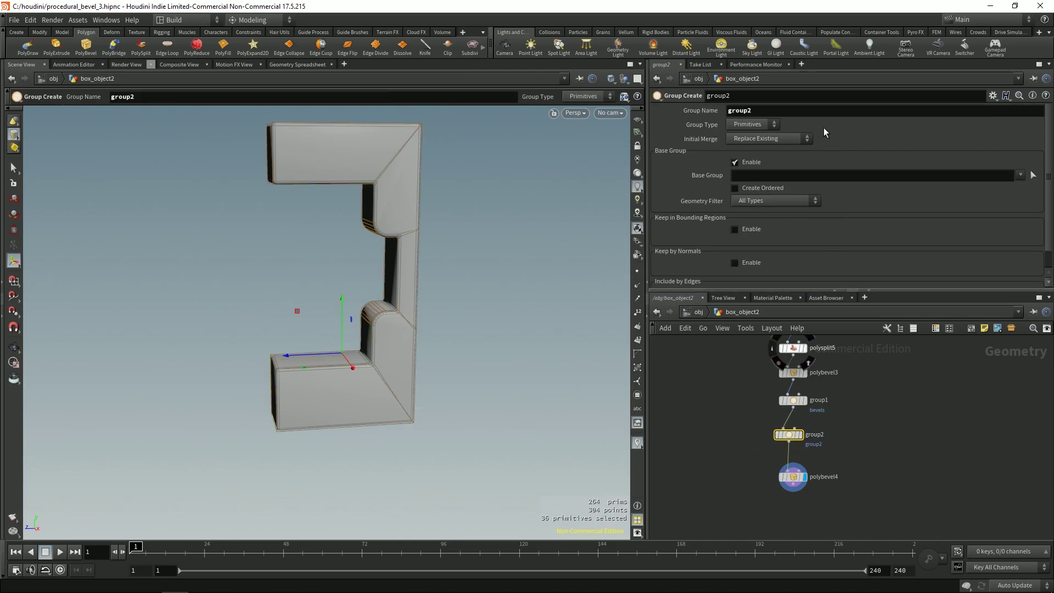
# Step: Name the new group bevels, type Edges, Union with Existing merge, and Base Group enabled
pyautogui.click(827, 113)
pyautogui.click(774, 114)
pyautogui.click(788, 435)
pyautogui.click(810, 113)
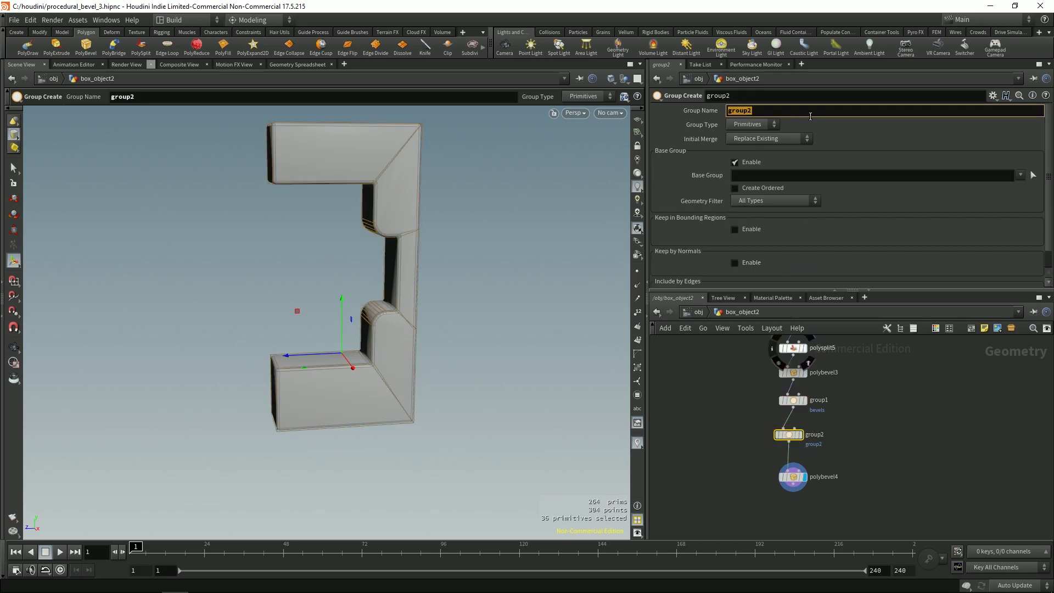
pyautogui.click(753, 163)
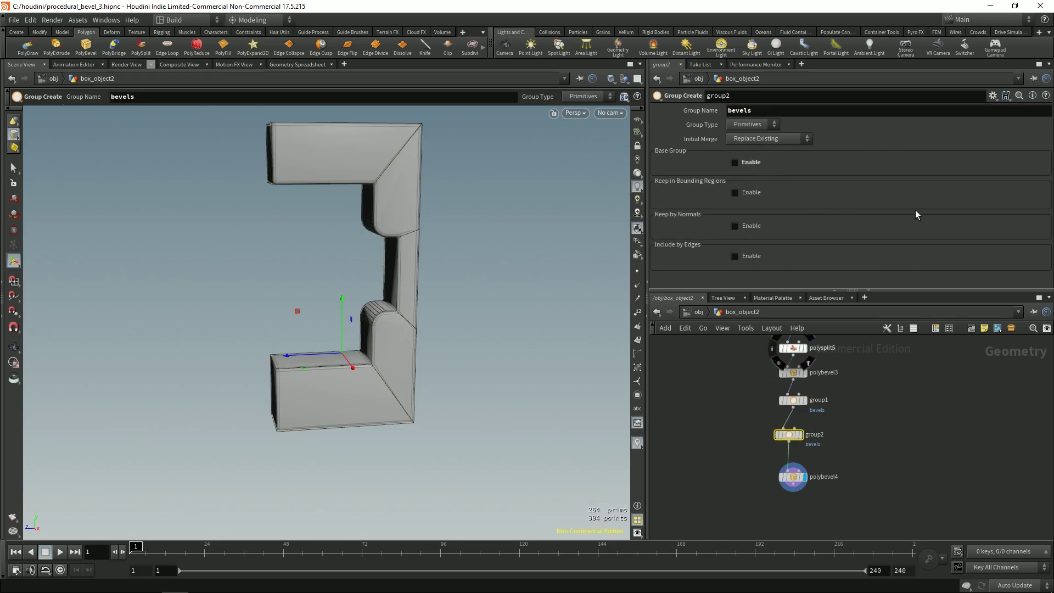
pyautogui.click(755, 165)
pyautogui.click(757, 125)
pyautogui.click(749, 147)
pyautogui.click(742, 140)
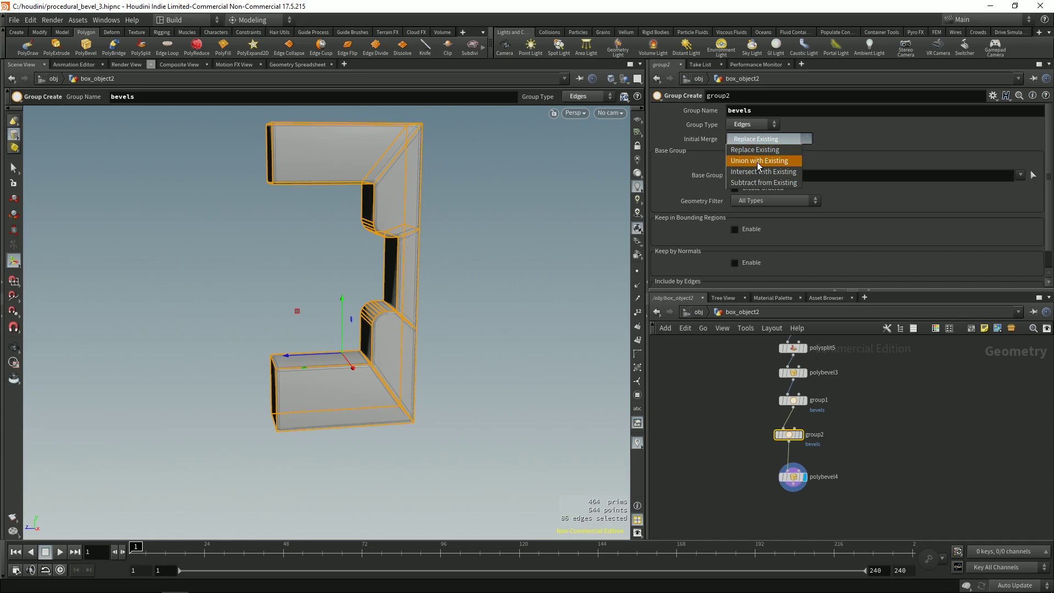
pyautogui.click(757, 161)
# Step: Pick extra edges around the bevelled shape for the base group
pyautogui.press('Escape')
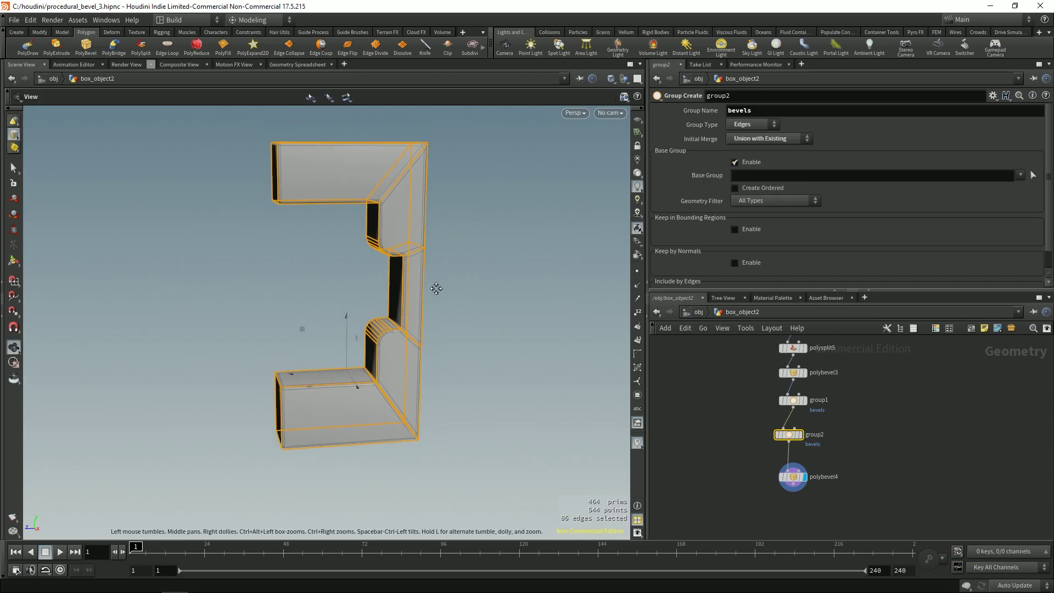
pyautogui.moveTo(436, 288)
pyautogui.mouseDown()
pyautogui.moveTo(440, 237)
pyautogui.moveTo(451, 276)
pyautogui.mouseUp()
pyautogui.press('Return')
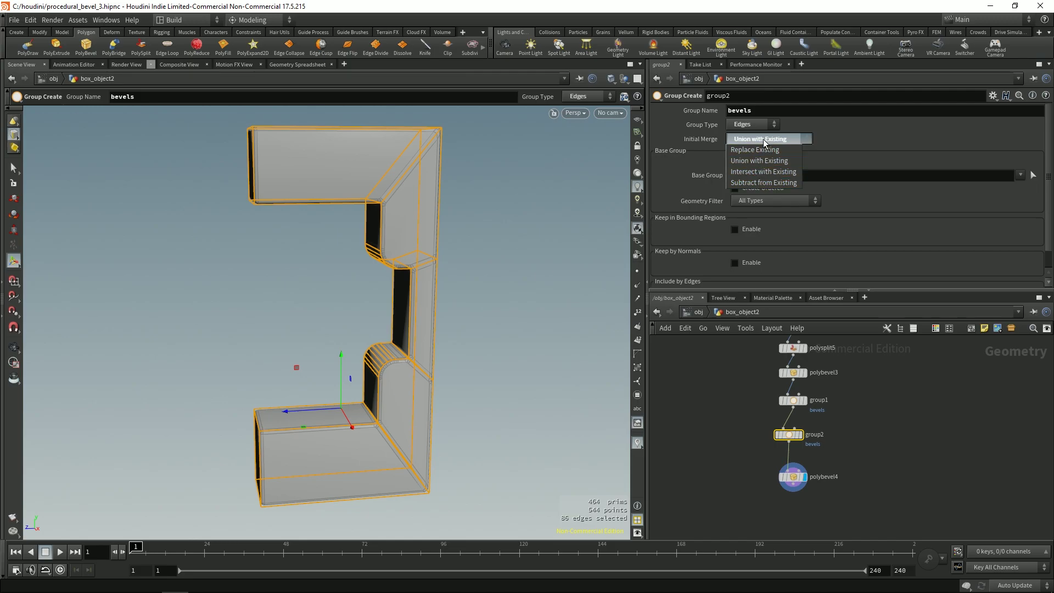
pyautogui.press('Escape')
pyautogui.moveTo(384, 296); pyautogui.dragTo(436, 271)
pyautogui.scroll(5, 388, 273)
pyautogui.press('s')
pyautogui.click(386, 269)
pyautogui.moveTo(439, 283); pyautogui.dragTo(432, 240)
pyautogui.keyDown('shift'); pyautogui.click(475, 229); pyautogui.keyUp('shift')
pyautogui.moveTo(463, 291); pyautogui.dragTo(393, 348)
pyautogui.keyDown('shift'); pyautogui.click(427, 270); pyautogui.keyUp('shift')
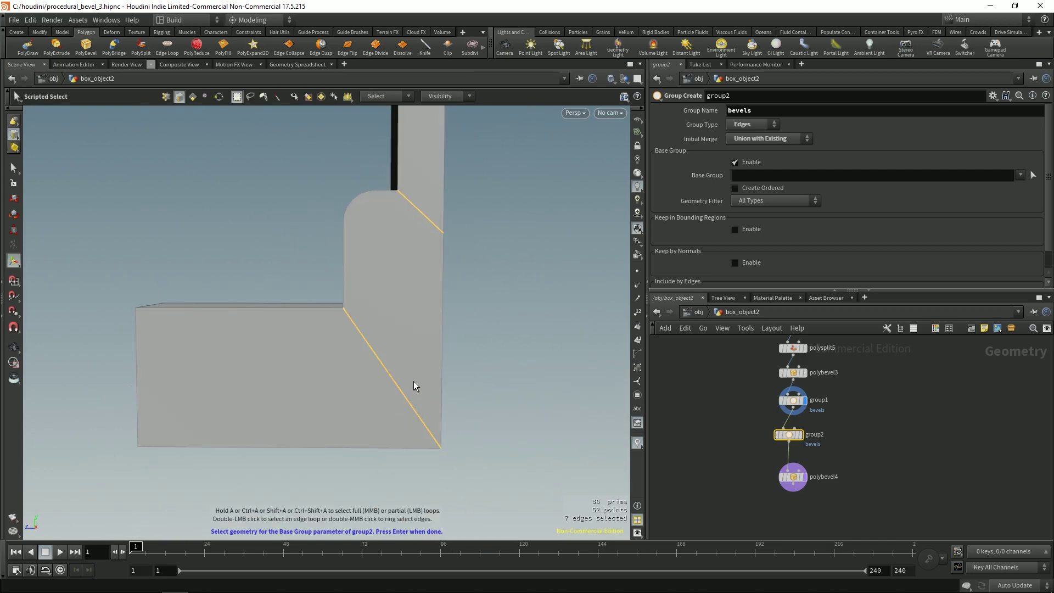
# Step: Add one more edge in wireframe, confirm the base group, and frame the lower inner corner
pyautogui.press('w')
pyautogui.keyDown('shift'); pyautogui.click(388, 326); pyautogui.keyUp('shift')
pyautogui.moveTo(393, 357); pyautogui.dragTo(383, 285)
pyautogui.press('Return')
pyautogui.press('Escape')
pyautogui.moveTo(399, 333)
pyautogui.mouseDown()
pyautogui.moveTo(379, 378)
pyautogui.moveTo(423, 346)
pyautogui.moveTo(407, 332)
pyautogui.moveTo(384, 251)
pyautogui.mouseUp()
pyautogui.press('w')
pyautogui.moveTo(403, 245); pyautogui.dragTo(363, 297, button='right')
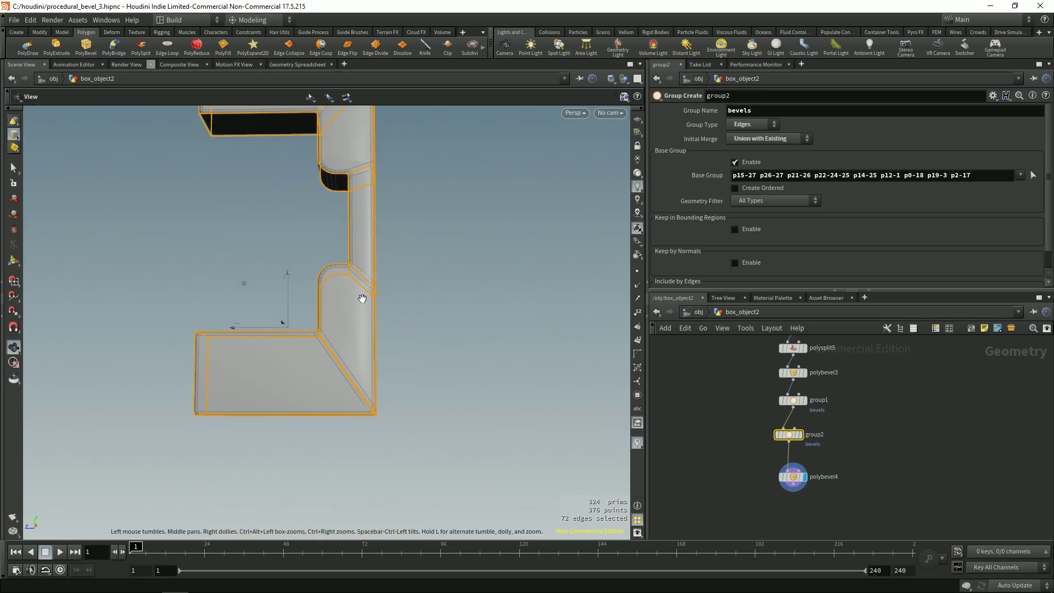
pyautogui.moveTo(449, 302); pyautogui.dragTo(391, 313, button='right')
# Step: Check polybevel4's result with wireframe overlay, then duplicate it as polybevel5 branching from group2
pyautogui.click(793, 476)
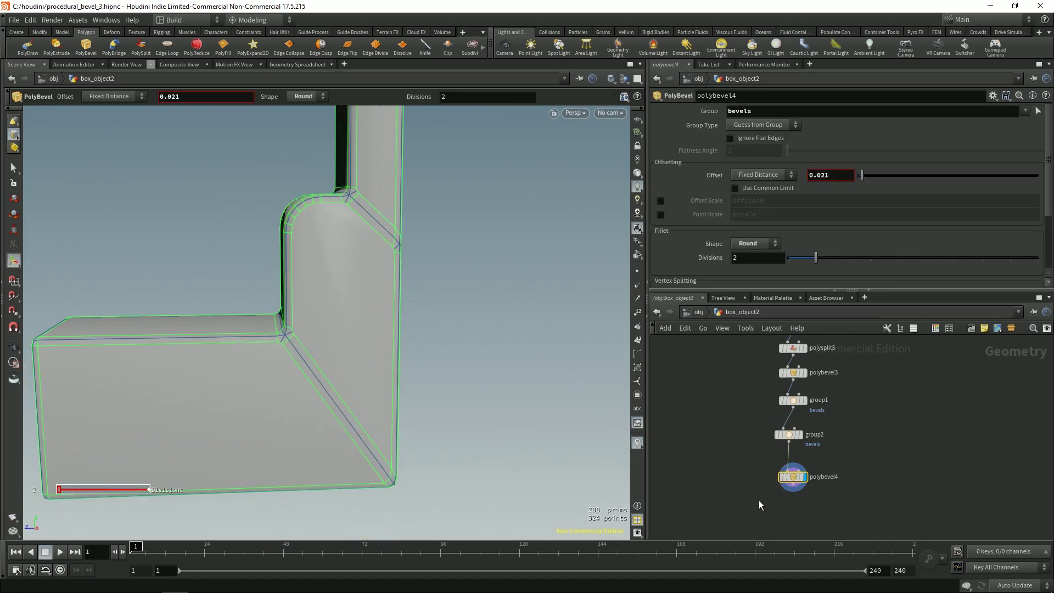
pyautogui.press('Escape')
pyautogui.moveTo(409, 320)
pyautogui.mouseDown()
pyautogui.moveTo(418, 294)
pyautogui.moveTo(329, 327)
pyautogui.moveTo(402, 327)
pyautogui.moveTo(332, 348)
pyautogui.mouseUp()
pyautogui.press('w')
pyautogui.press('w')
pyautogui.moveTo(409, 326)
pyautogui.mouseDown()
pyautogui.moveTo(393, 370)
pyautogui.moveTo(400, 334)
pyautogui.moveTo(336, 318)
pyautogui.moveTo(367, 296)
pyautogui.mouseUp()
pyautogui.hotkey('shift', 'w')
pyautogui.scroll(10, 475, 254)
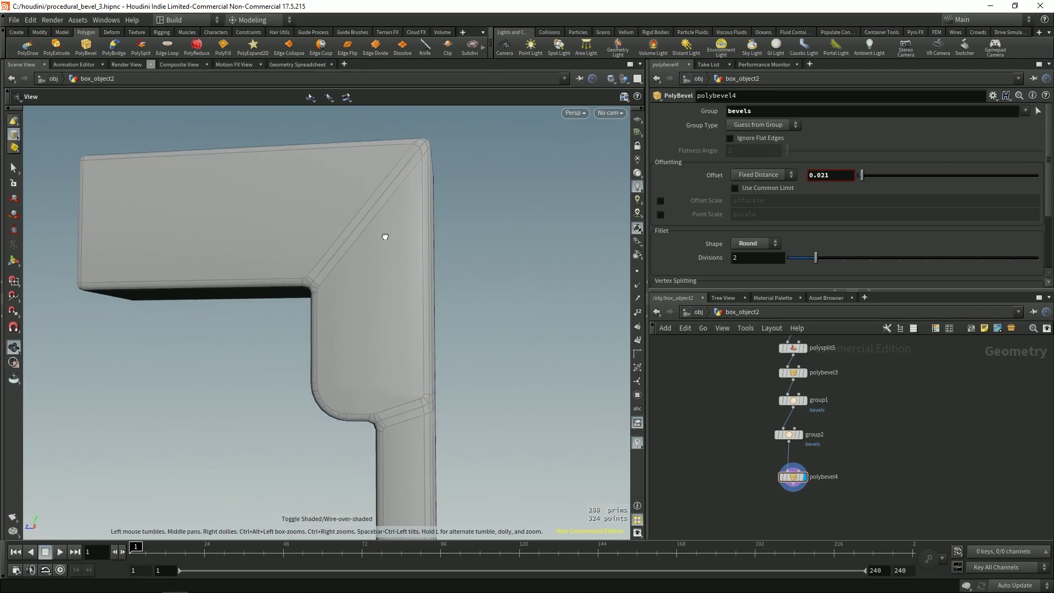
pyautogui.scroll(-10, 426, 289)
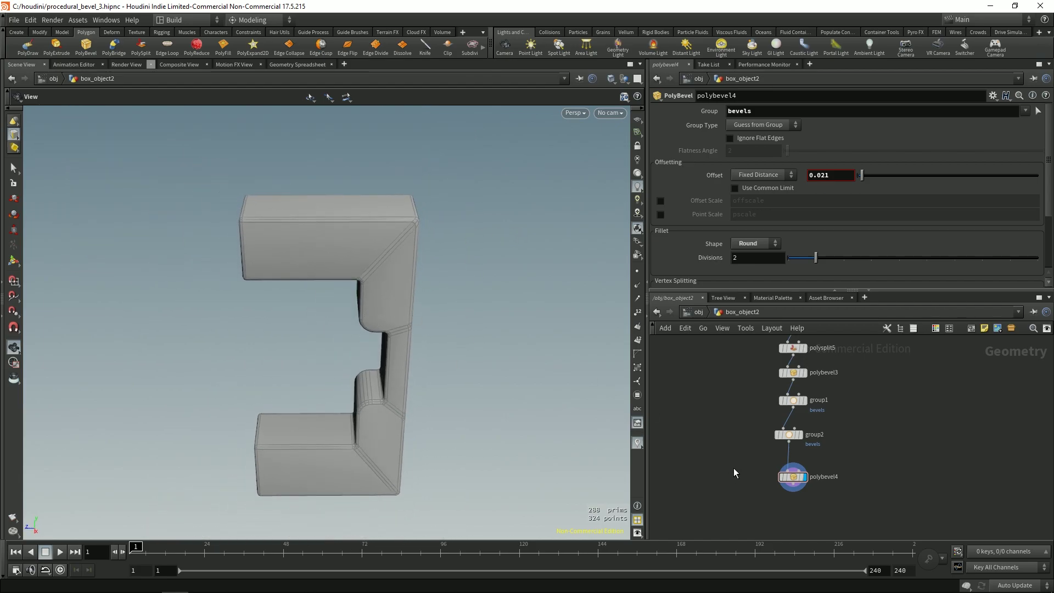
pyautogui.keyDown('alt'); pyautogui.moveTo(818, 501); pyautogui.dragTo(705, 458); pyautogui.keyUp('alt')
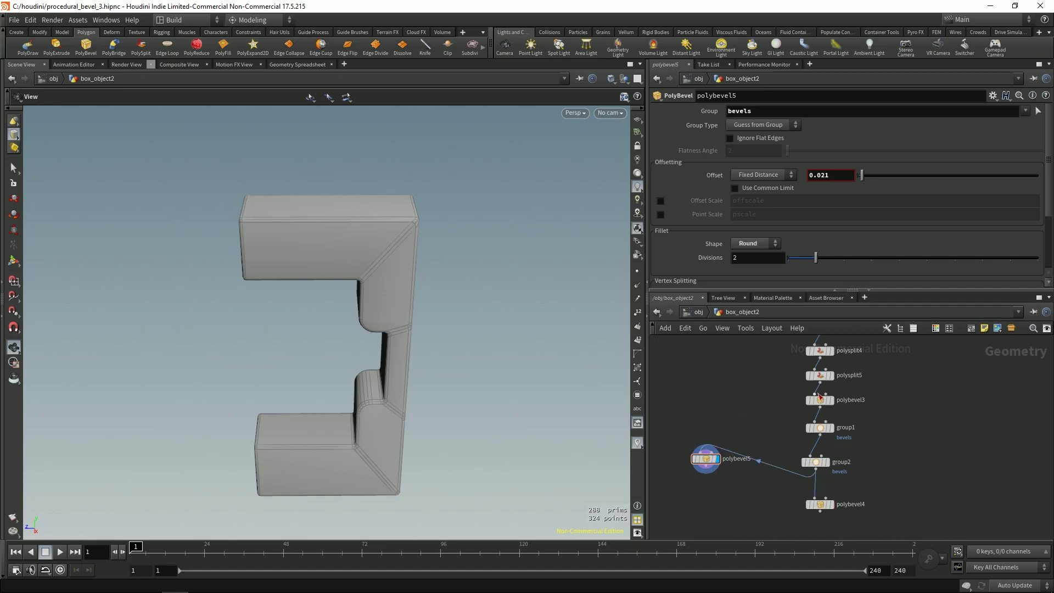
# Step: Wire polybevel3 into polybevel5, clear its Group, and ignore flat edges at 45° flatness angle
pyautogui.moveTo(818, 384); pyautogui.dragTo(702, 456)
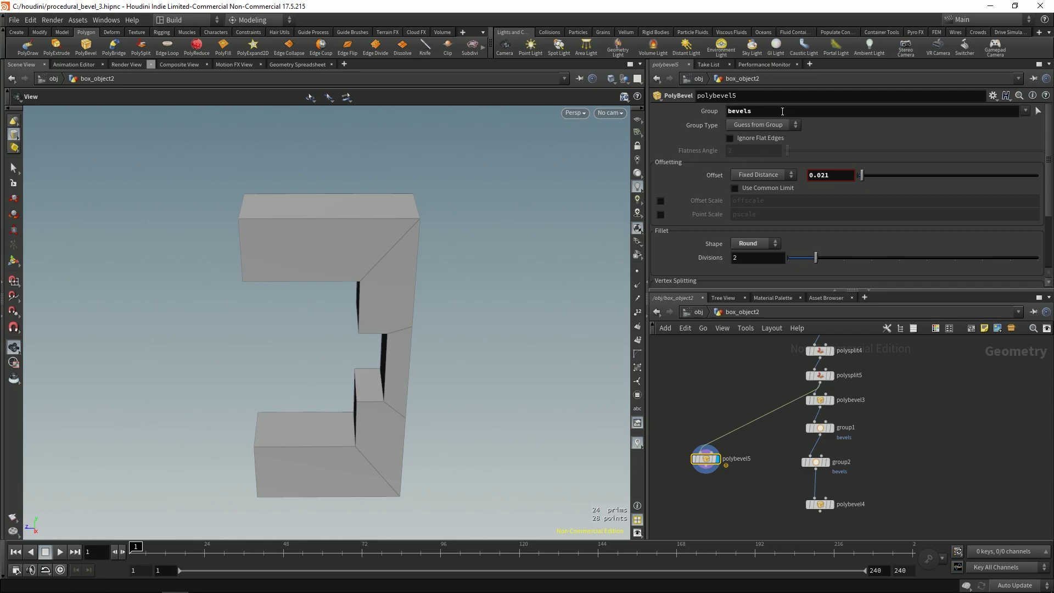
pyautogui.press('Return')
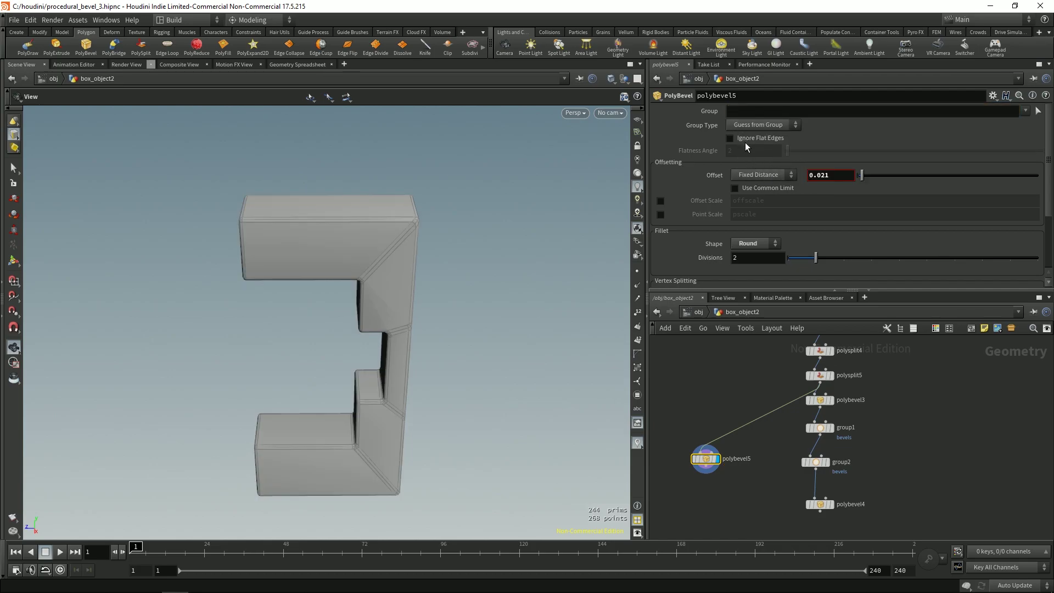
pyautogui.click(730, 138)
pyautogui.scroll(5, 419, 294)
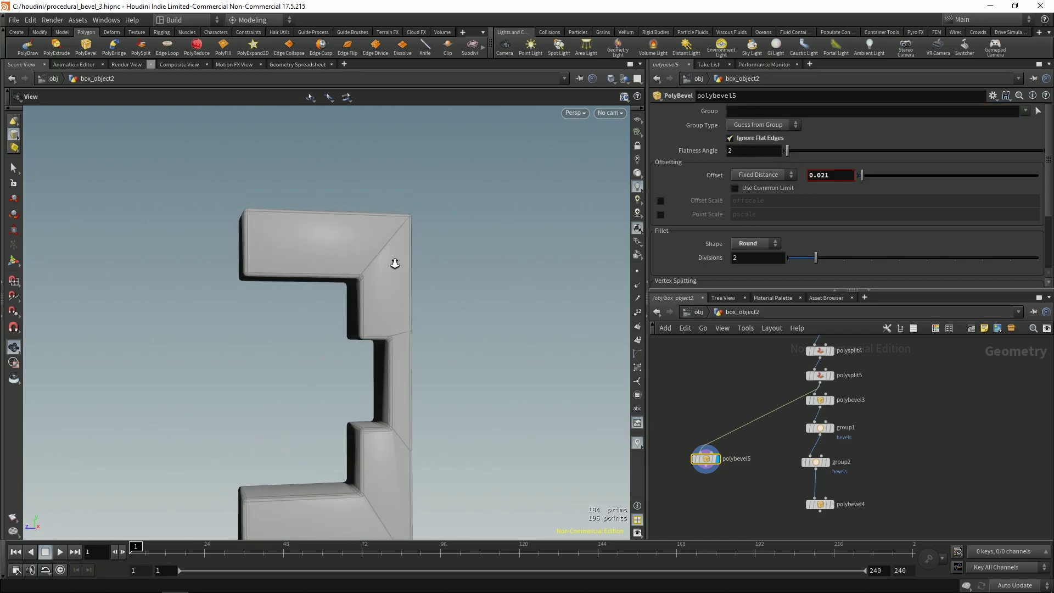
pyautogui.scroll(-4, 393, 258)
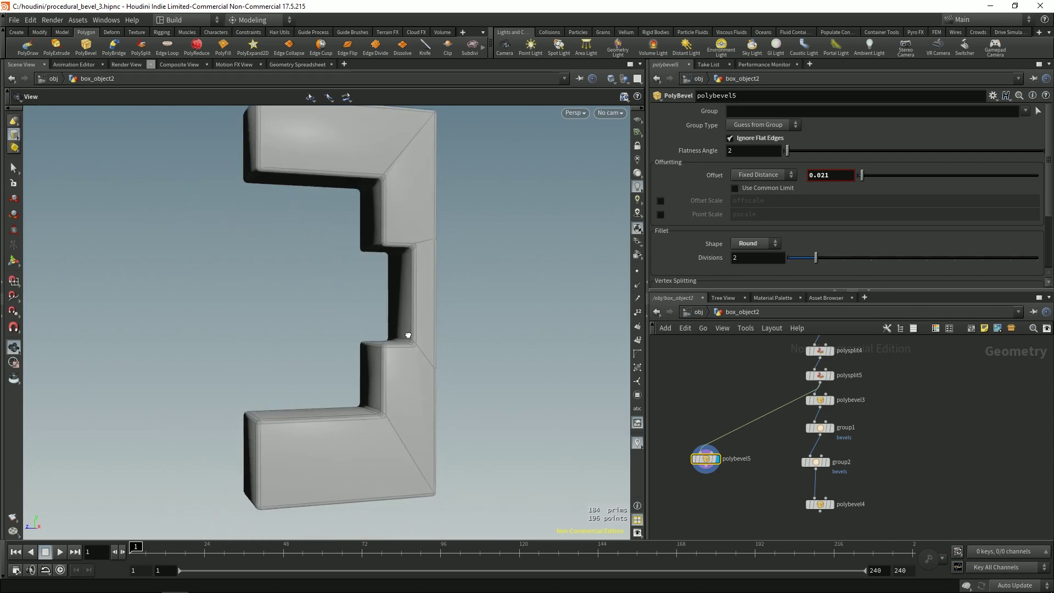
pyautogui.moveTo(405, 329); pyautogui.dragTo(393, 377)
pyautogui.moveTo(576, 400); pyautogui.dragTo(400, 208, button='middle')
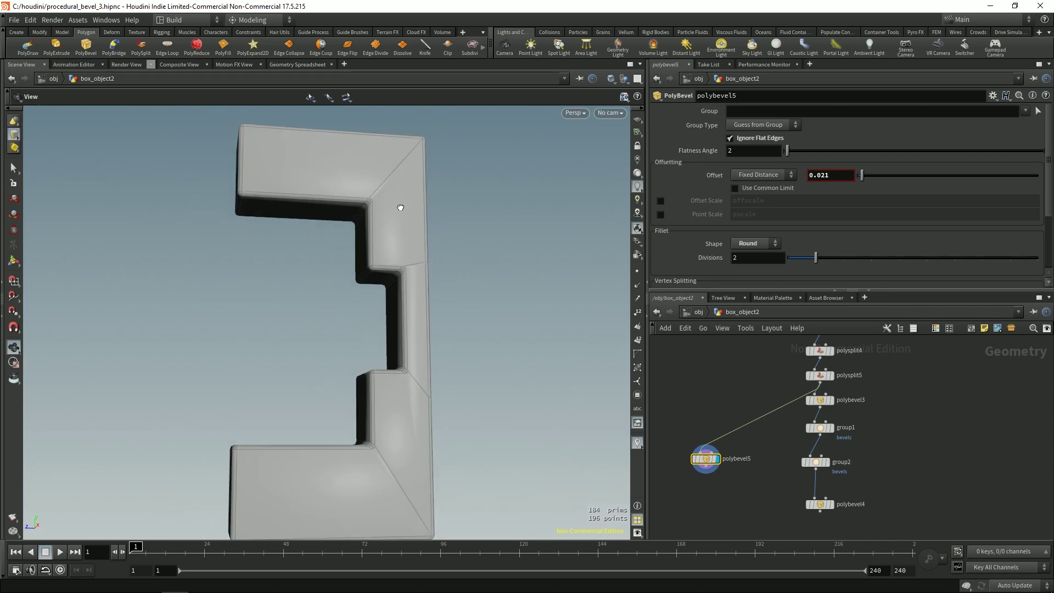
pyautogui.moveTo(400, 208); pyautogui.dragTo(427, 209)
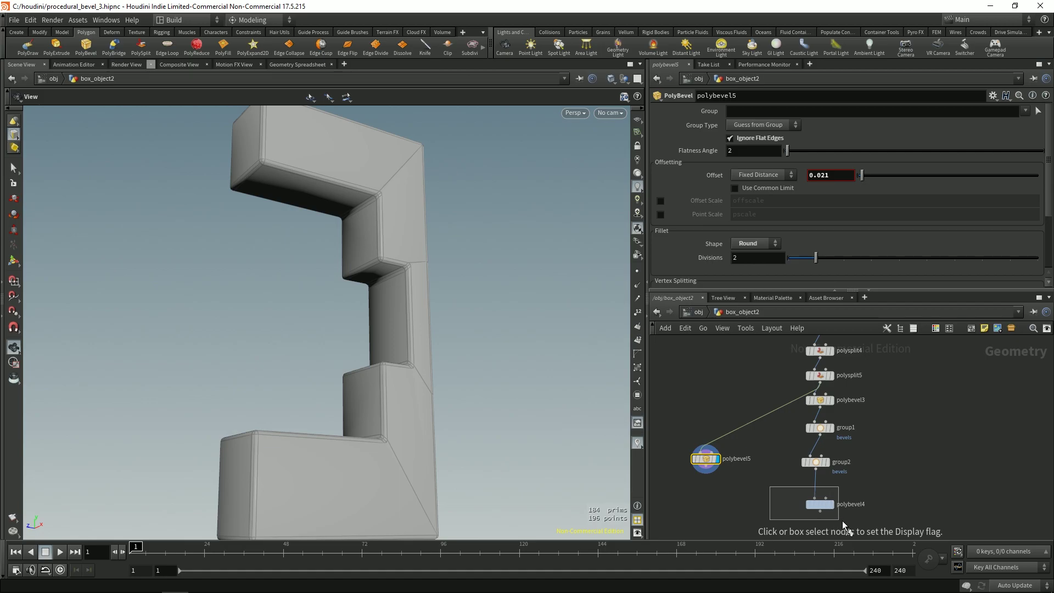
# Step: Compare the original and copied bevel branches, re-feeding polybevel5 from polybevel3's output
pyautogui.moveTo(841, 520); pyautogui.dragTo(832, 526)
pyautogui.moveTo(690, 450); pyautogui.dragTo(698, 460)
pyautogui.moveTo(775, 512); pyautogui.dragTo(816, 536)
pyautogui.moveTo(694, 441); pyautogui.dragTo(719, 477)
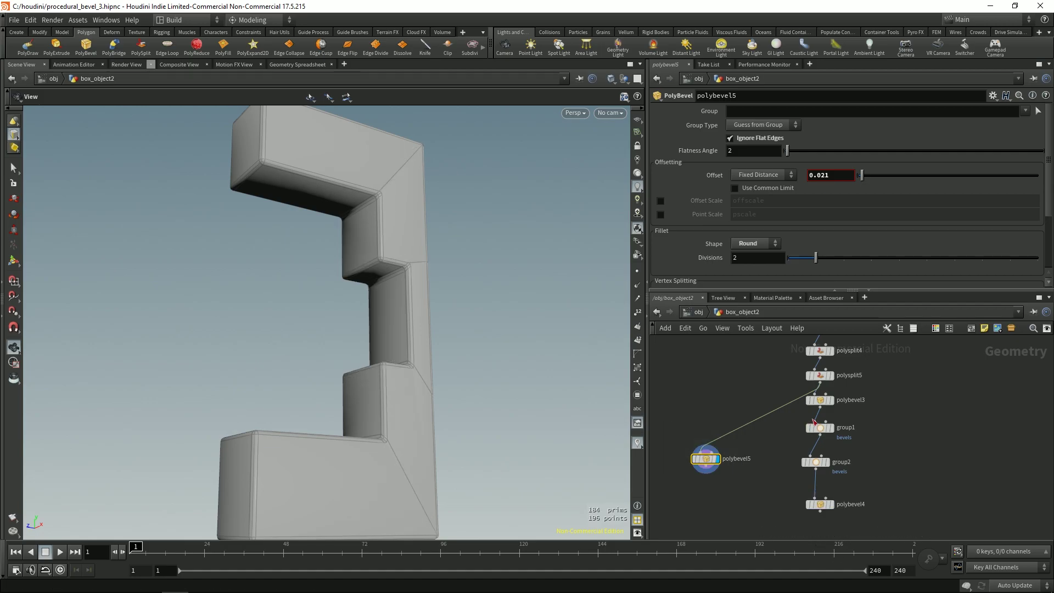
pyautogui.moveTo(761, 428); pyautogui.dragTo(702, 462)
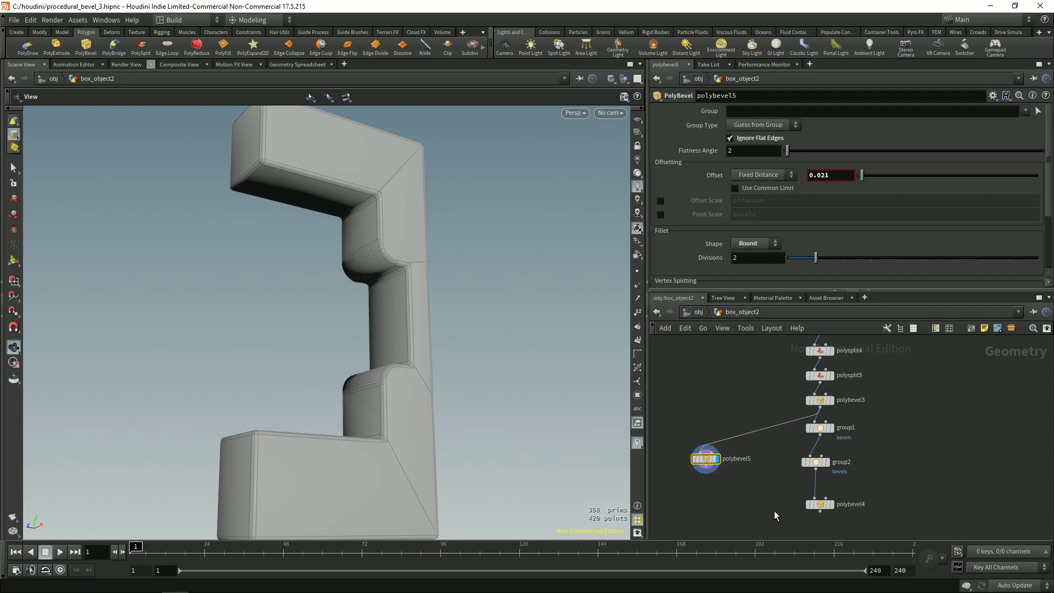
pyautogui.moveTo(844, 538); pyautogui.dragTo(843, 535)
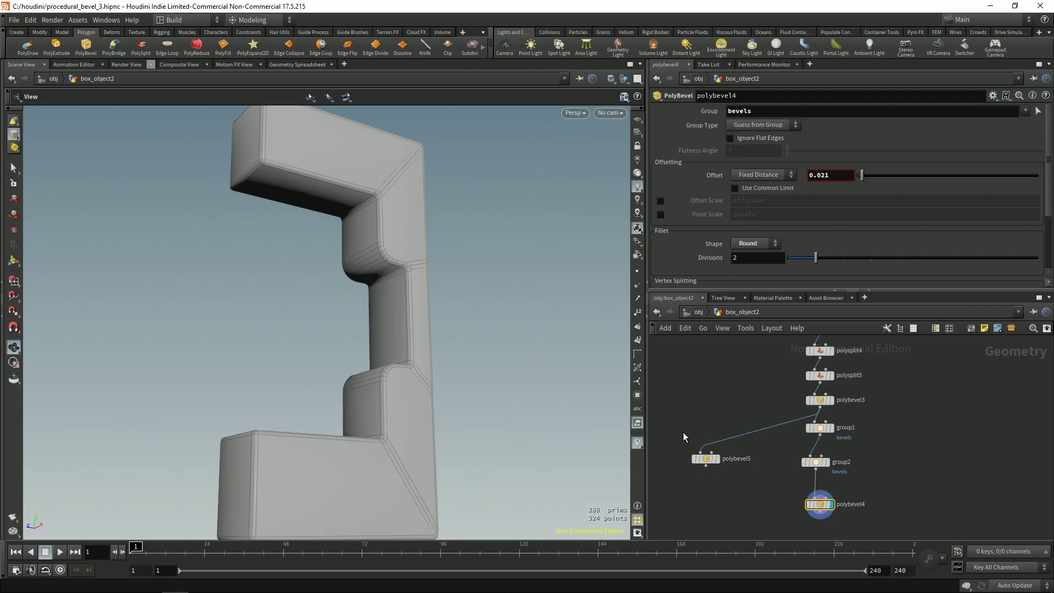
pyautogui.click(705, 458)
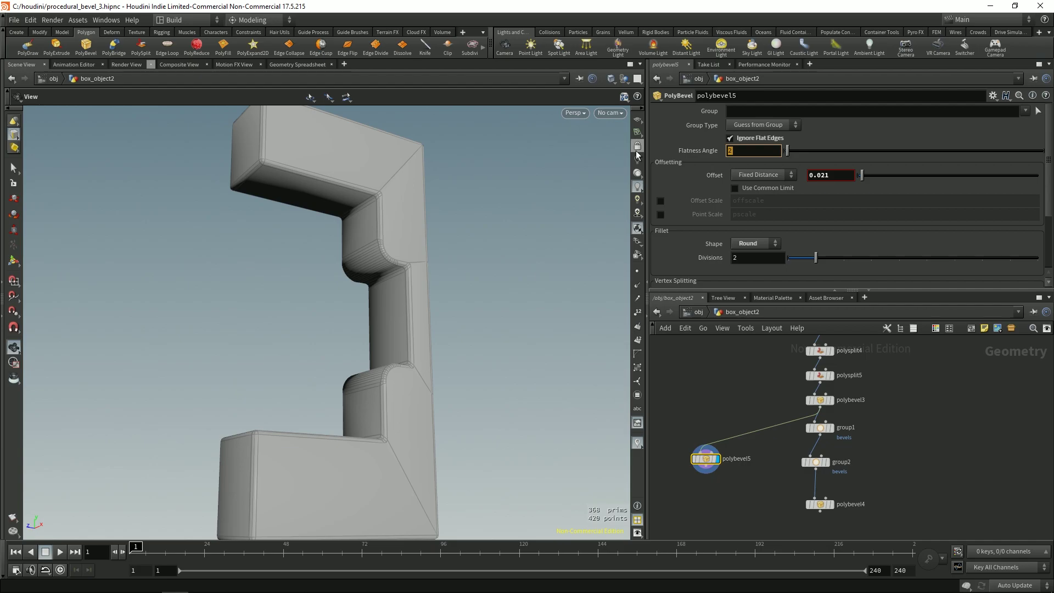
# Step: Orbit around the bracket while flipping display between the original bevel and polybevel5
pyautogui.moveTo(455, 276); pyautogui.dragTo(395, 340)
pyautogui.moveTo(827, 523); pyautogui.dragTo(823, 518)
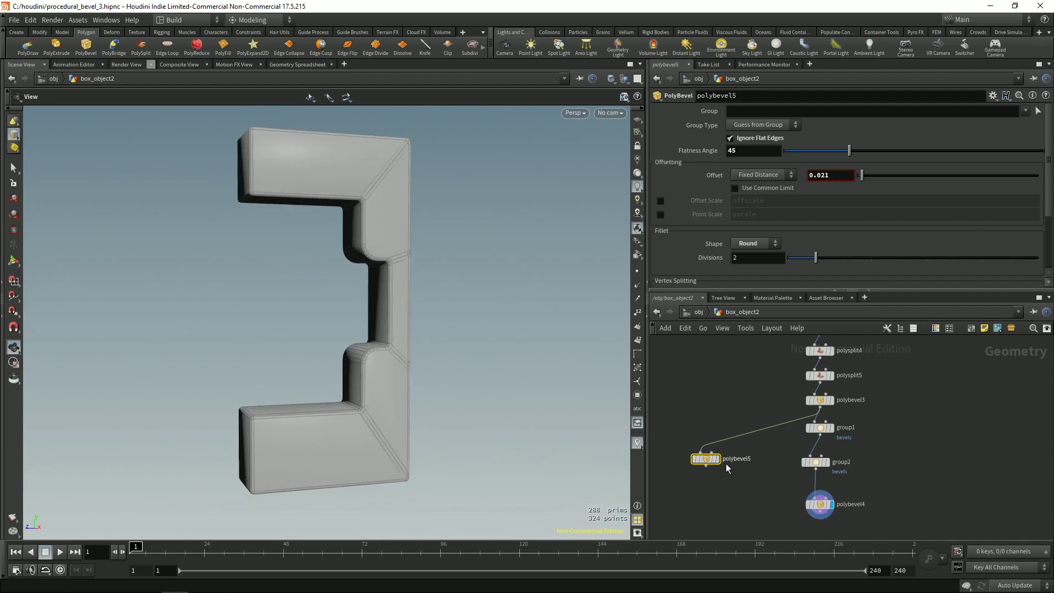
pyautogui.moveTo(721, 474); pyautogui.dragTo(724, 471)
pyautogui.moveTo(384, 428); pyautogui.dragTo(348, 400)
pyautogui.scroll(5, 383, 329)
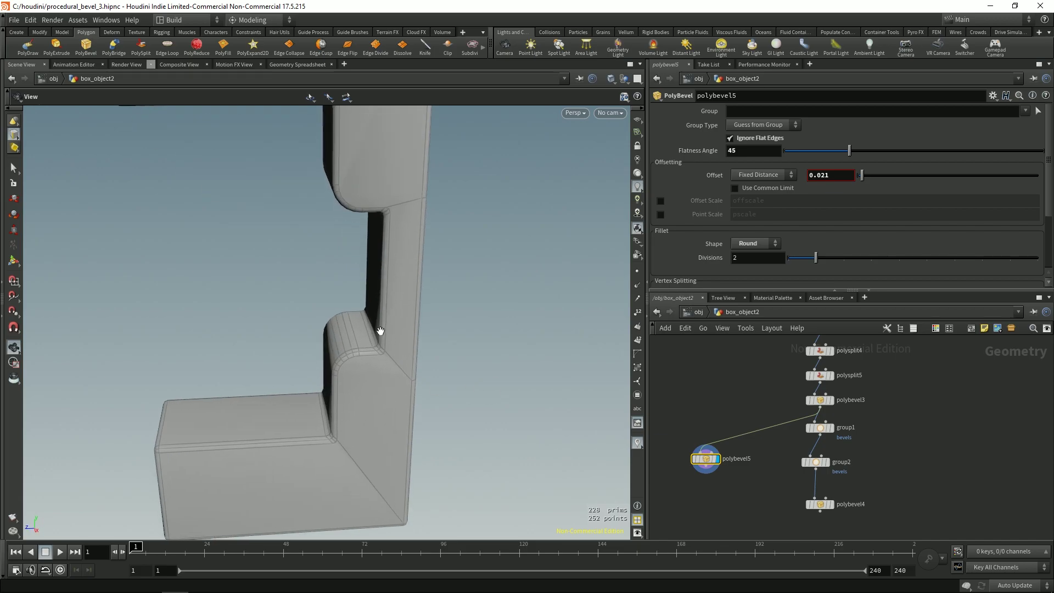
pyautogui.moveTo(402, 311); pyautogui.dragTo(384, 373)
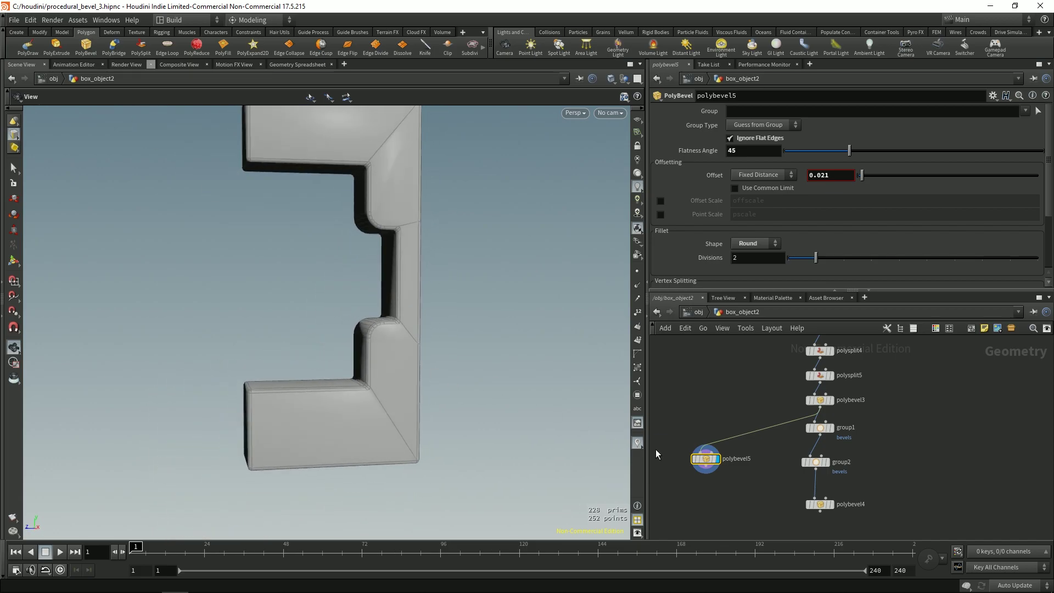
pyautogui.moveTo(708, 497); pyautogui.dragTo(802, 419, button='middle')
pyautogui.scroll(-3, 763, 419)
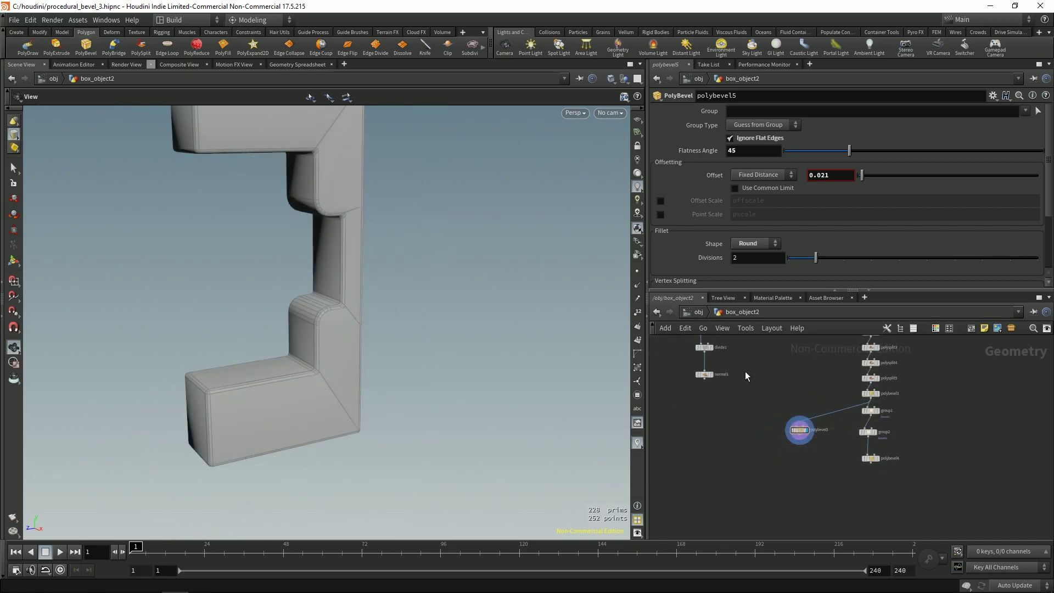
# Step: Copy the attribwrangle1, divide1 and normal1 chain and hook it under polybevel5
pyautogui.moveTo(746, 399); pyautogui.dragTo(769, 437, button='middle')
pyautogui.moveTo(773, 446); pyautogui.dragTo(765, 476)
pyautogui.moveTo(766, 449); pyautogui.dragTo(741, 363, button='middle')
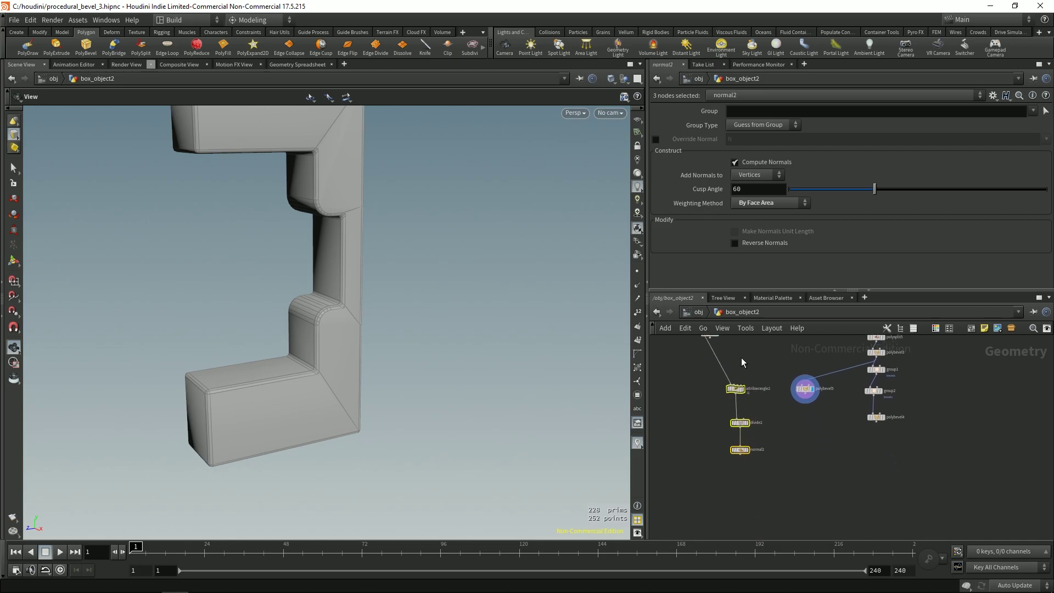
pyautogui.moveTo(712, 370)
pyautogui.mouseDown()
pyautogui.moveTo(715, 384)
pyautogui.moveTo(880, 448)
pyautogui.mouseUp()
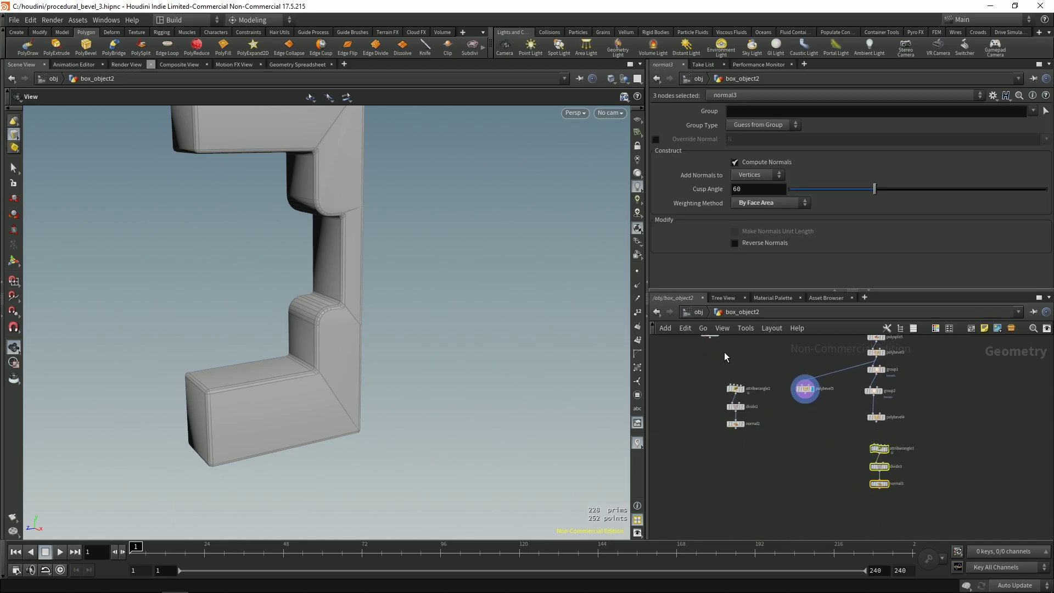
pyautogui.moveTo(743, 395); pyautogui.dragTo(810, 422)
pyautogui.scroll(5, 818, 419)
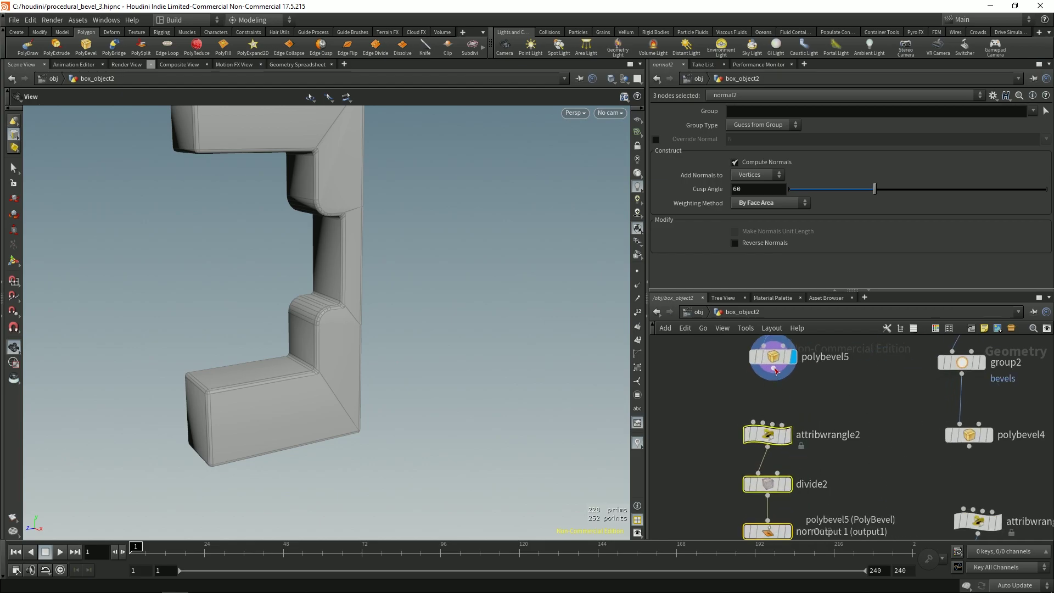
pyautogui.scroll(-2, 825, 437)
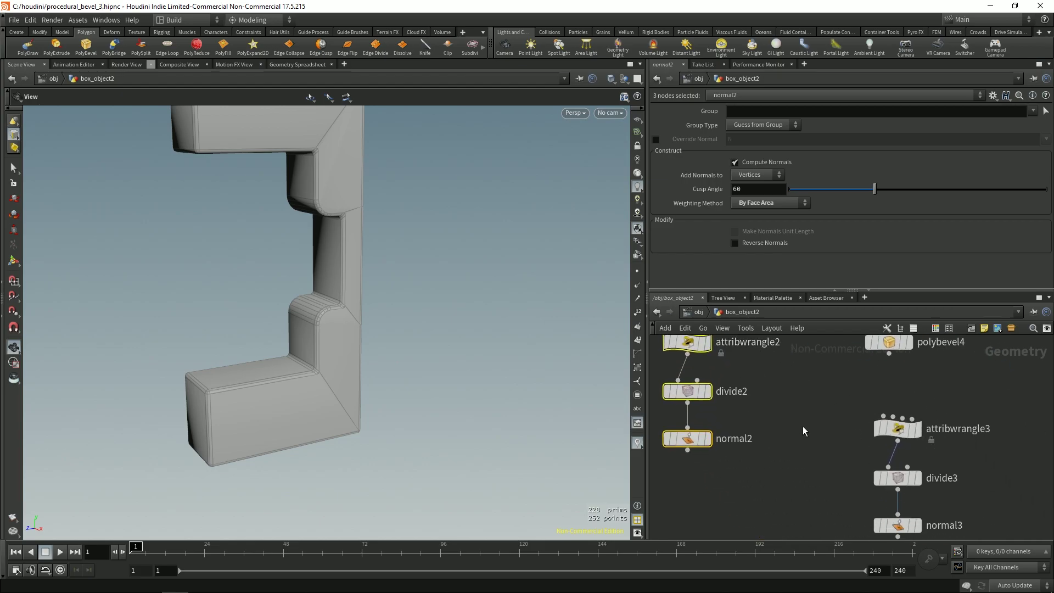
# Step: Wire a second cleanup copy under polybevel4 and display the smoothed results with wireframe off
pyautogui.click(829, 474)
pyautogui.scroll(-3, 812, 485)
pyautogui.press('r')
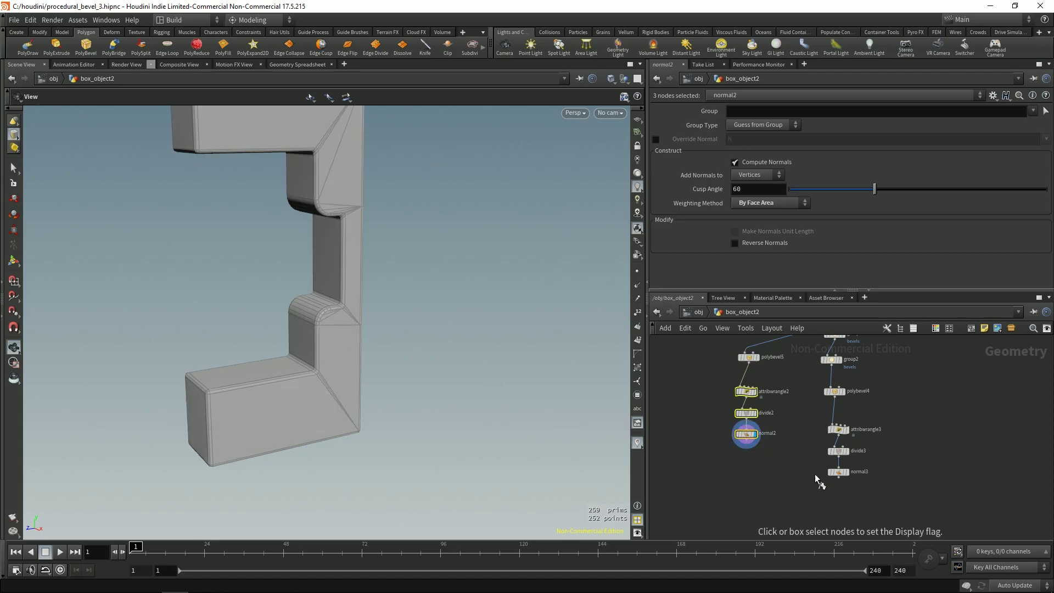
pyautogui.click(818, 482)
pyautogui.click(814, 490)
pyautogui.scroll(3, 384, 259)
pyautogui.hotkey('shift', 'w')
pyautogui.scroll(-3, 376, 296)
pyautogui.press('r')
pyautogui.click(738, 439)
# Step: Zoom in on the bracket's upper inner corner and compare both smoothed branches
pyautogui.moveTo(398, 310); pyautogui.dragTo(383, 258)
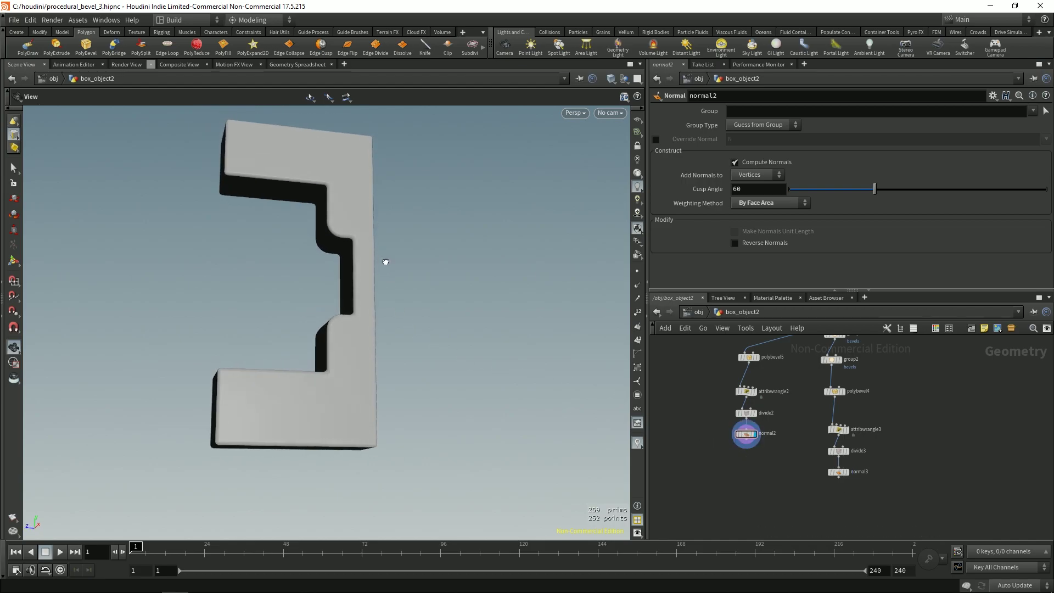
pyautogui.scroll(3, 532, 235)
pyautogui.moveTo(531, 235); pyautogui.dragTo(414, 336)
pyautogui.scroll(2, 413, 337)
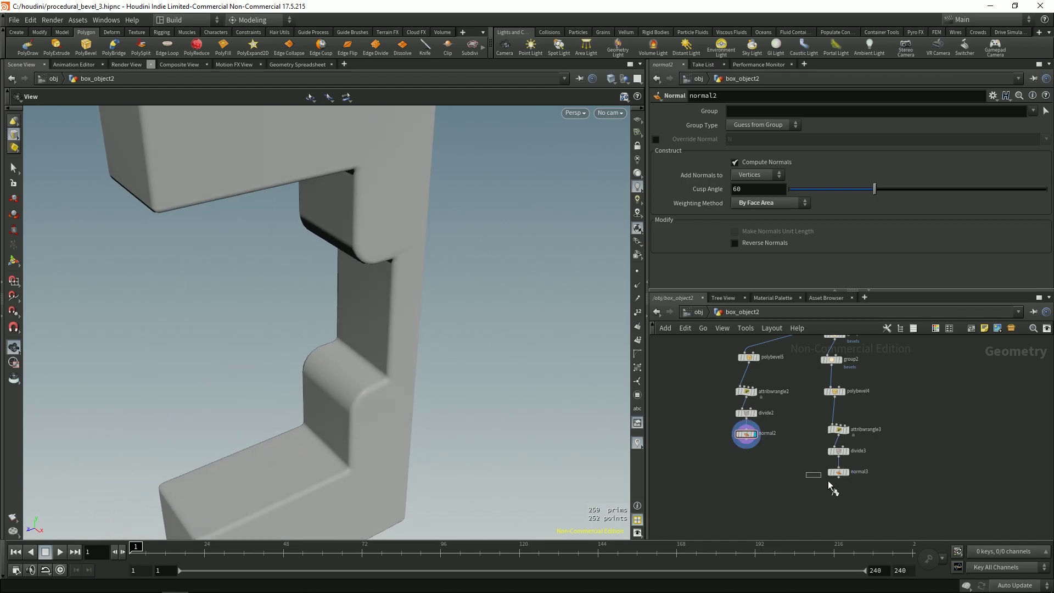
pyautogui.press('r')
pyautogui.moveTo(421, 247); pyautogui.dragTo(392, 329)
pyautogui.scroll(5, 371, 285)
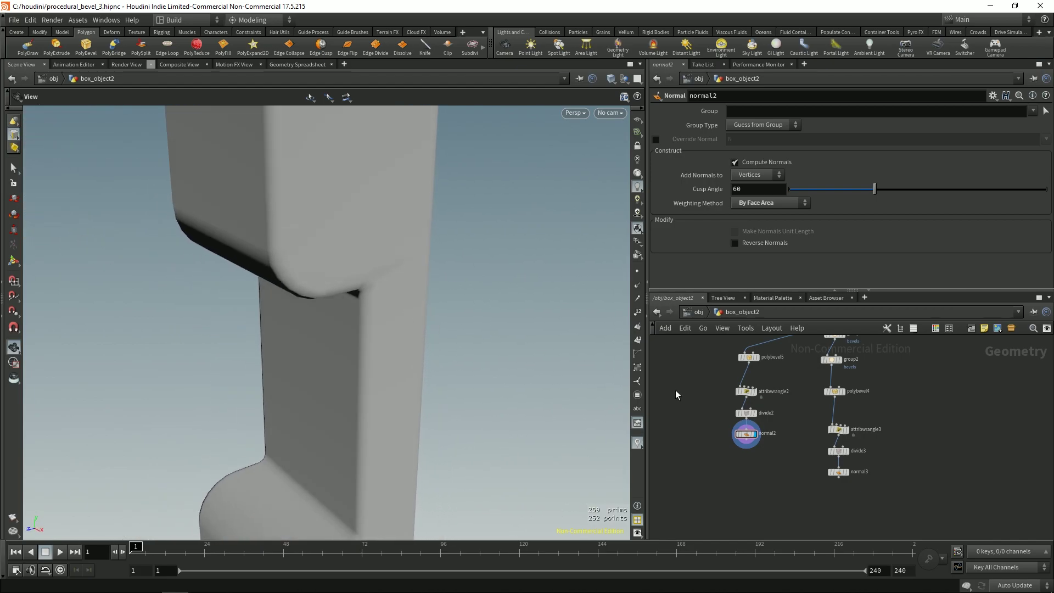
pyautogui.press('r')
pyautogui.click(830, 473)
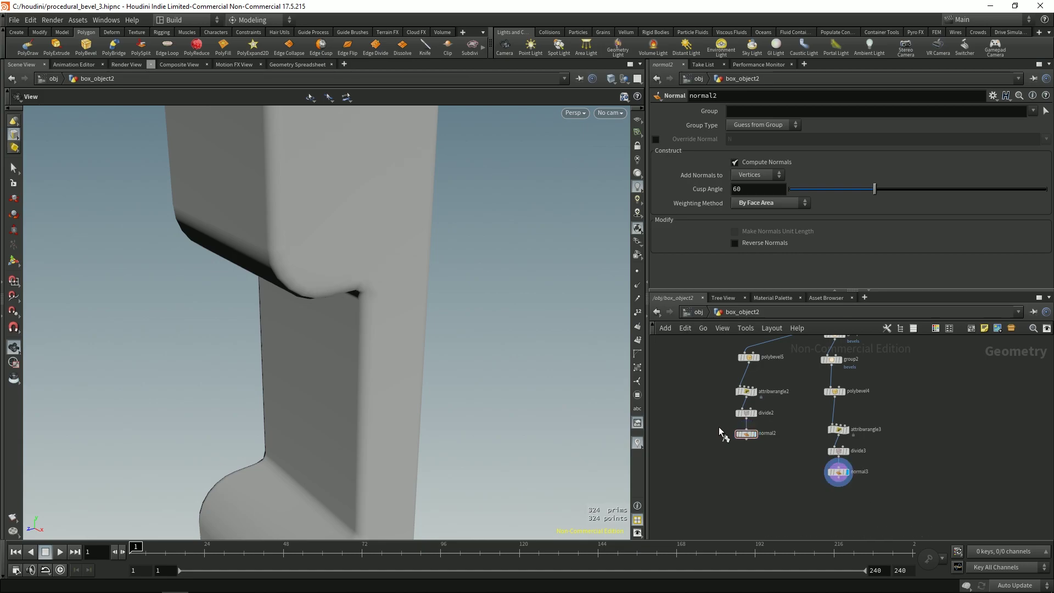
pyautogui.press('r')
pyautogui.click(835, 472)
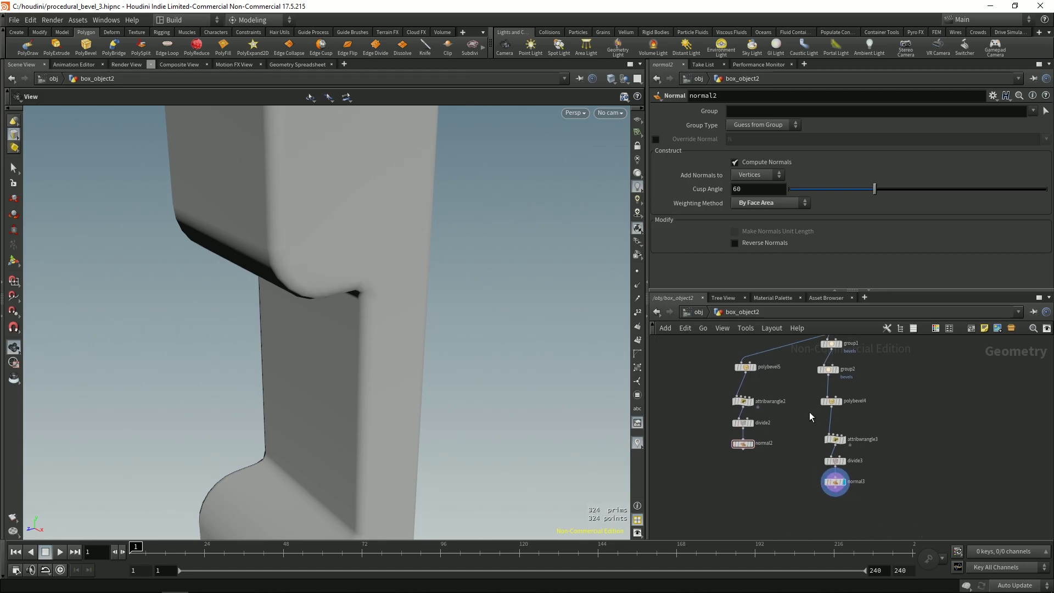
# Step: Set the original bevel polybevel4's Divisions to 4
pyautogui.click(831, 401)
pyautogui.press('Return')
pyautogui.click(745, 367)
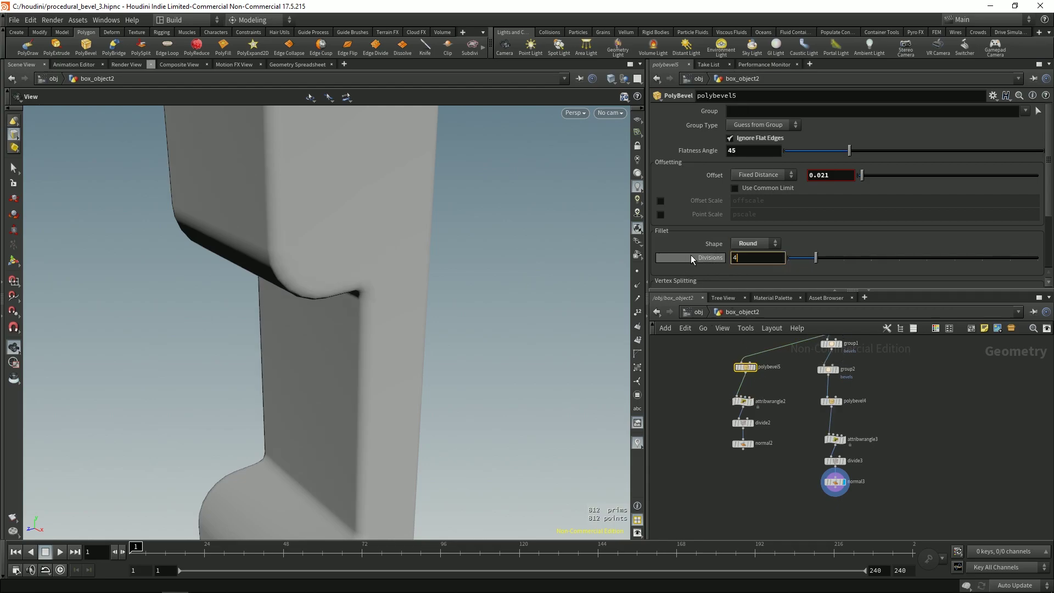
# Step: Inspect the bevelled corner of both branches with wireframe over shaded
pyautogui.moveTo(354, 318); pyautogui.dragTo(572, 371)
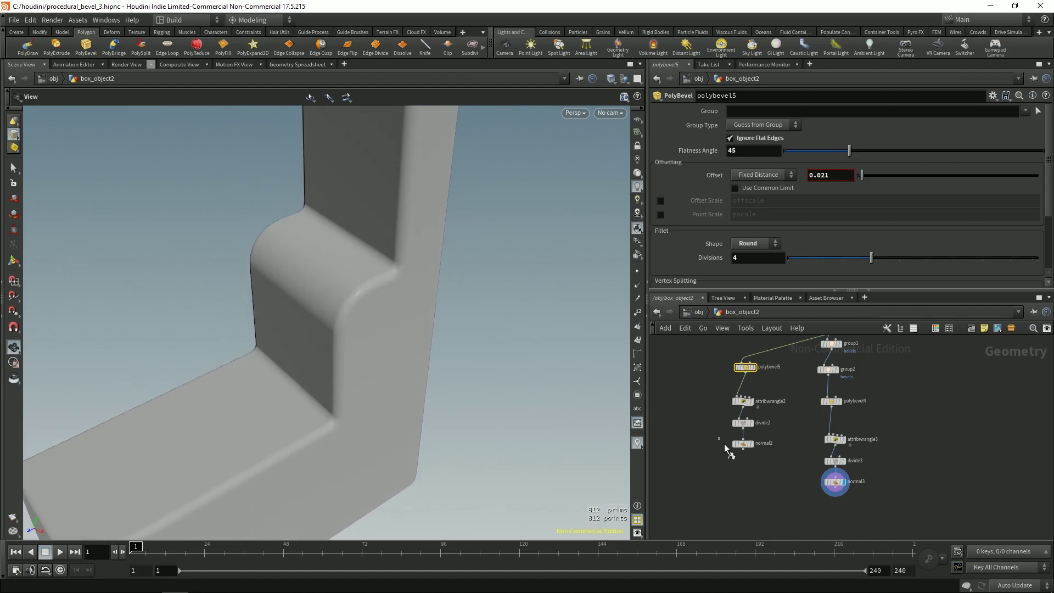
pyautogui.click(744, 443)
pyautogui.moveTo(422, 272)
pyautogui.mouseDown()
pyautogui.moveTo(445, 259)
pyautogui.moveTo(463, 269)
pyautogui.moveTo(414, 282)
pyautogui.moveTo(439, 329)
pyautogui.mouseUp()
pyautogui.hotkey('shift', 'w')
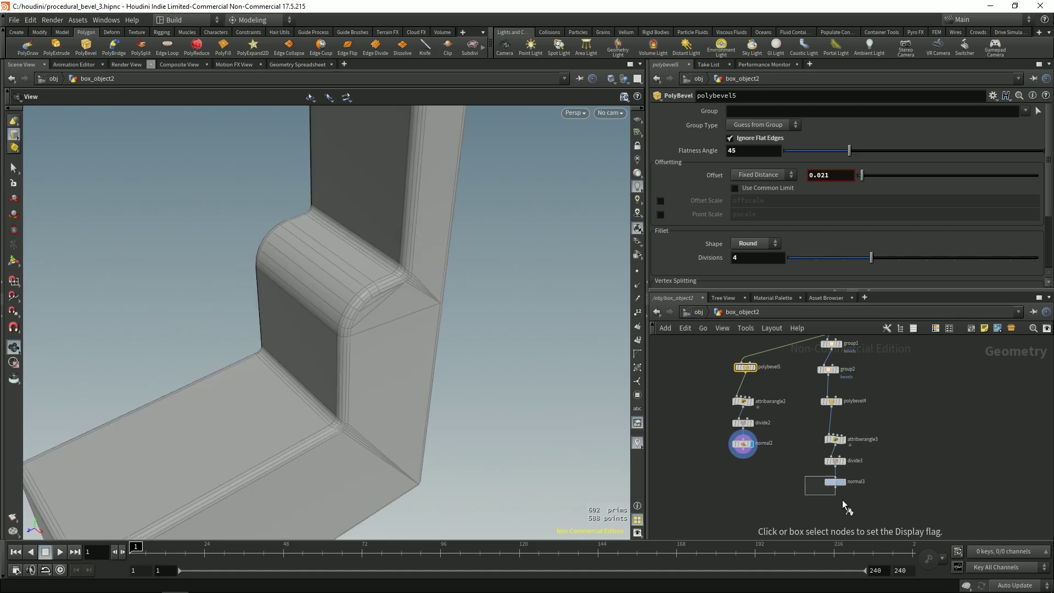
pyautogui.moveTo(842, 500); pyautogui.dragTo(843, 500)
pyautogui.moveTo(479, 329); pyautogui.dragTo(440, 330)
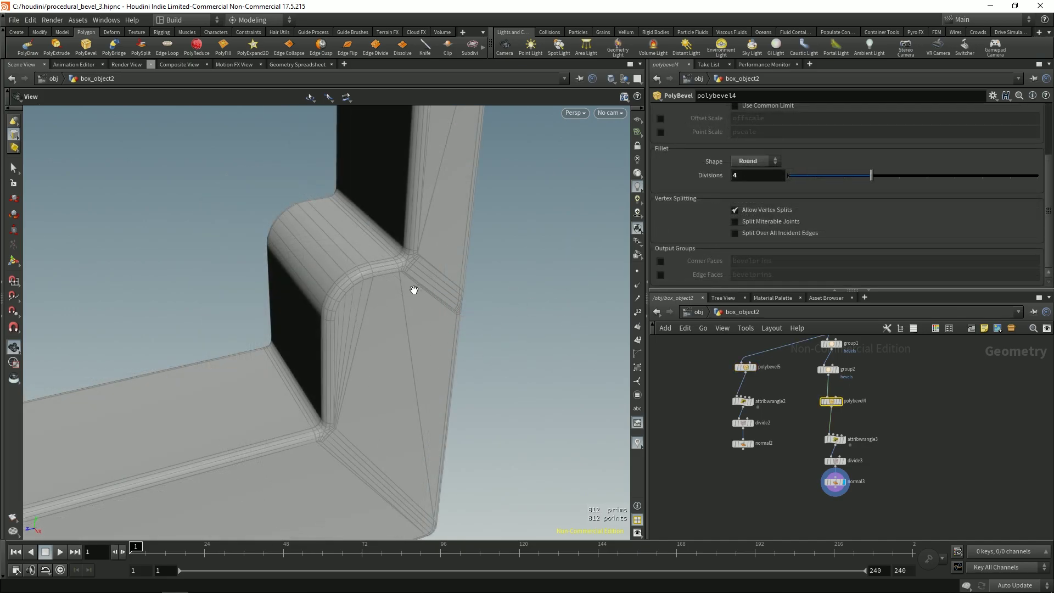
pyautogui.moveTo(406, 310); pyautogui.dragTo(481, 293)
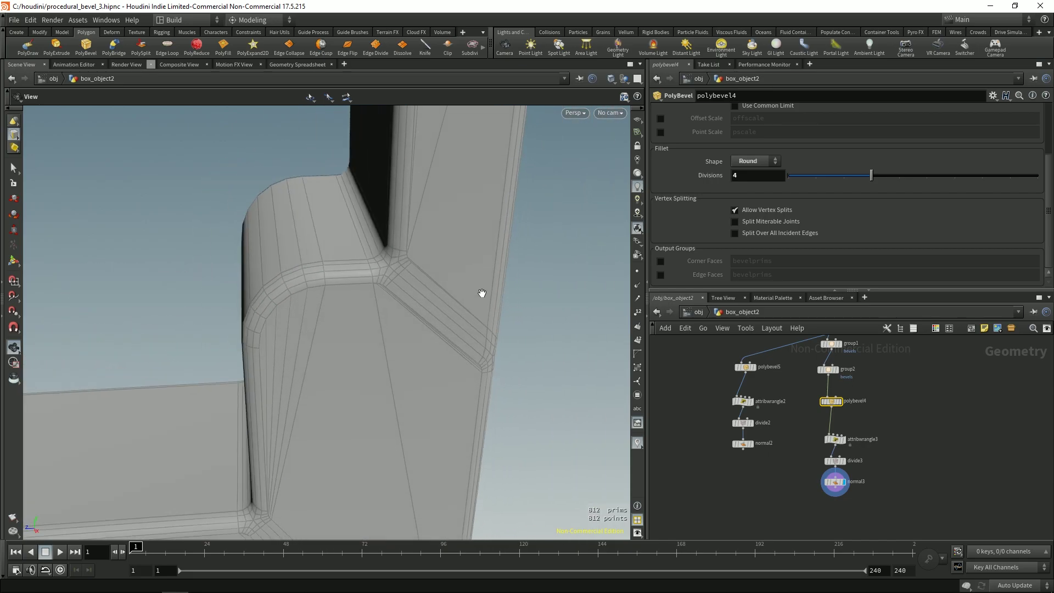
# Step: Uncheck Allow Vertex Splits on polybevel4 and view the corner in plain shaded mode
pyautogui.click(759, 207)
pyautogui.moveTo(450, 264)
pyautogui.mouseDown()
pyautogui.moveTo(295, 360)
pyautogui.moveTo(357, 345)
pyautogui.moveTo(362, 306)
pyautogui.moveTo(287, 315)
pyautogui.moveTo(395, 327)
pyautogui.moveTo(529, 384)
pyautogui.moveTo(360, 348)
pyautogui.moveTo(369, 367)
pyautogui.moveTo(353, 388)
pyautogui.moveTo(381, 240)
pyautogui.moveTo(356, 346)
pyautogui.moveTo(414, 353)
pyautogui.moveTo(334, 352)
pyautogui.moveTo(294, 331)
pyautogui.moveTo(263, 294)
pyautogui.moveTo(269, 365)
pyautogui.moveTo(384, 265)
pyautogui.moveTo(357, 348)
pyautogui.moveTo(405, 312)
pyautogui.moveTo(379, 358)
pyautogui.moveTo(423, 270)
pyautogui.moveTo(433, 285)
pyautogui.mouseUp()
pyautogui.hotkey('shift', 'w')
pyautogui.press('r')
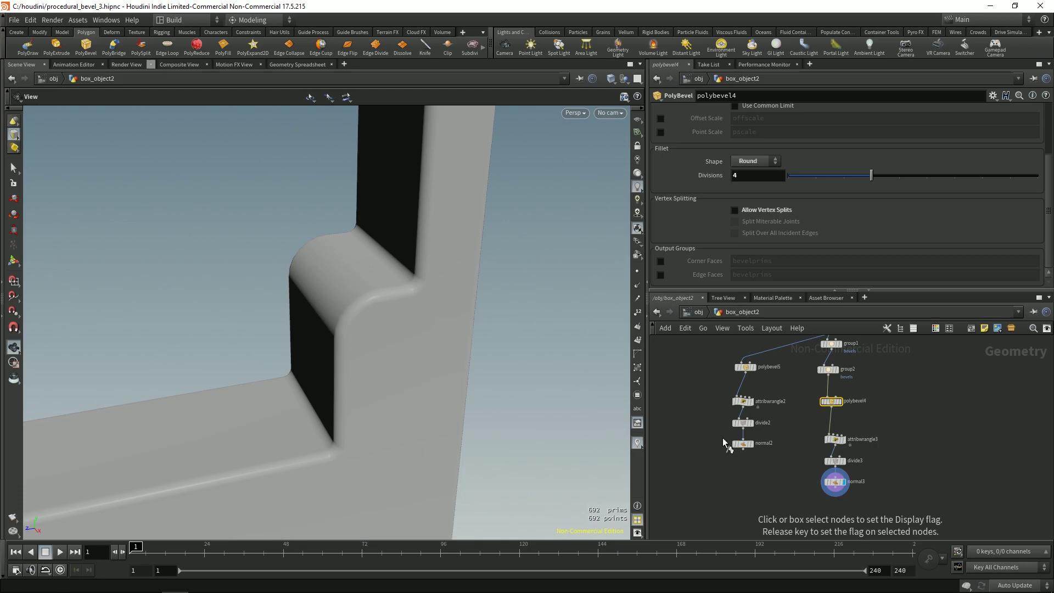
pyautogui.moveTo(720, 435); pyautogui.dragTo(775, 465)
# Step: Flip the display flag between normal2 and normal3 with wireframe over shaded to compare
pyautogui.click(759, 461)
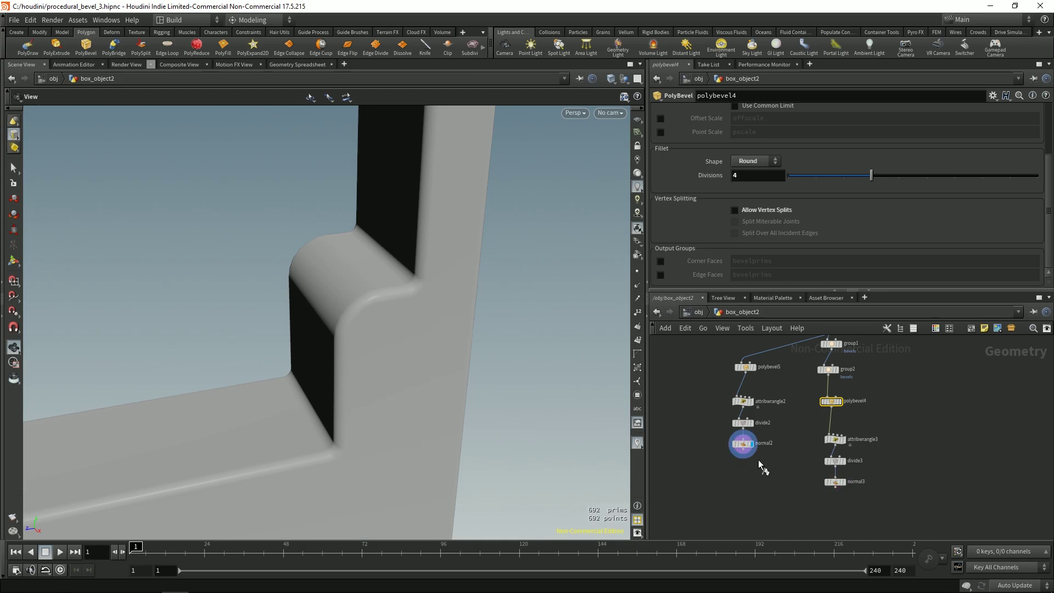
pyautogui.moveTo(379, 334); pyautogui.dragTo(417, 270)
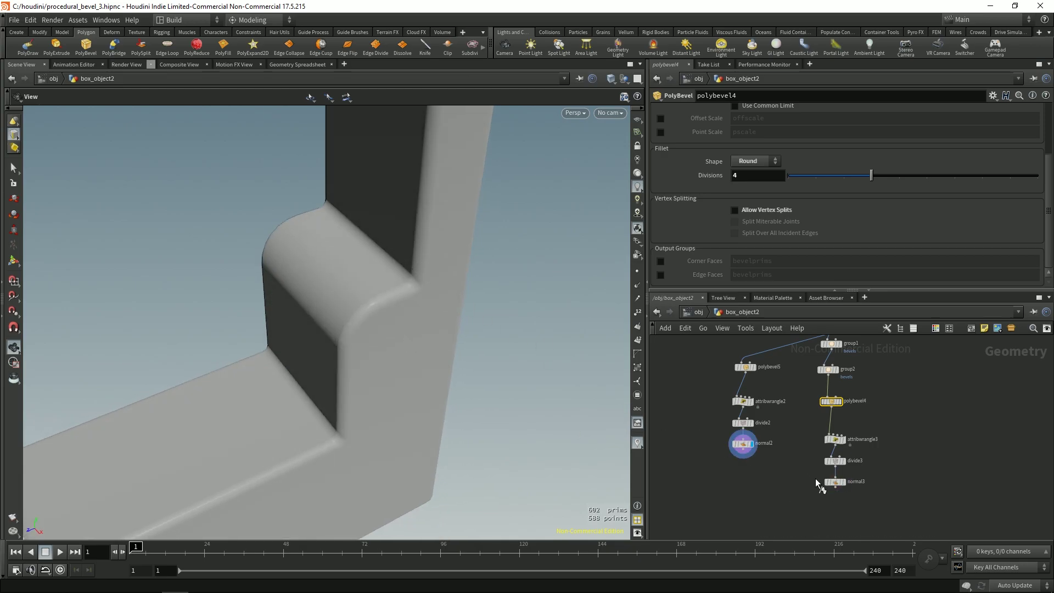
pyautogui.hotkey('shift', 'w')
pyautogui.moveTo(475, 350); pyautogui.dragTo(569, 379)
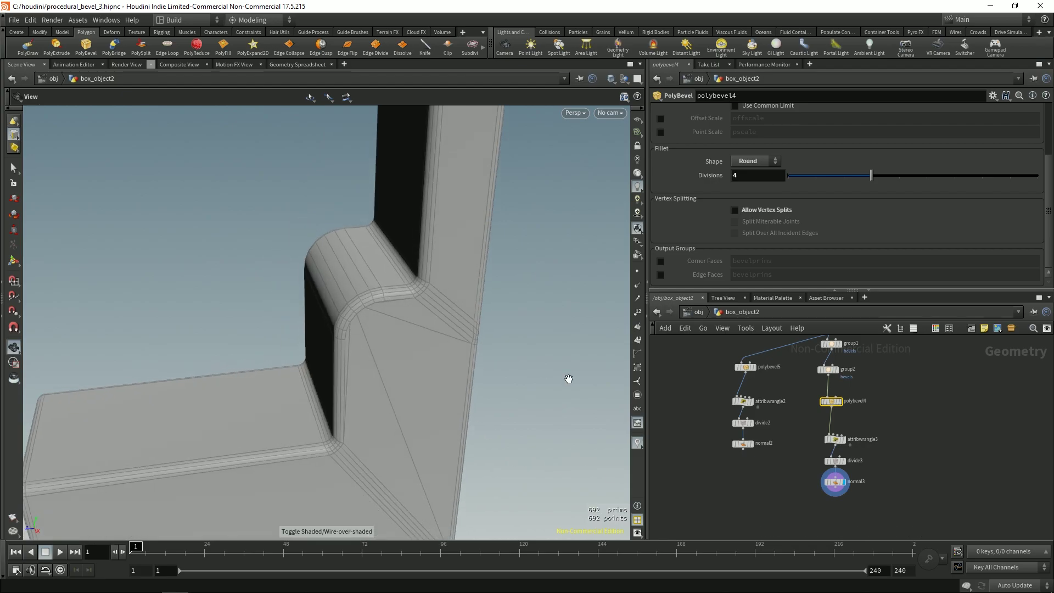
pyautogui.click(749, 462)
pyautogui.click(818, 482)
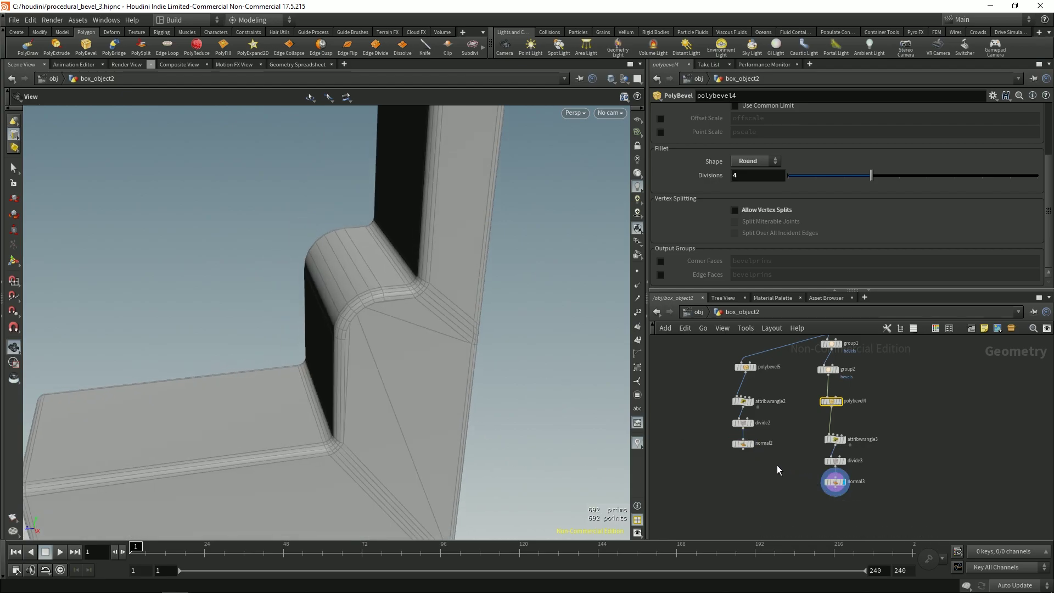
pyautogui.scroll(-5, 481, 362)
pyautogui.moveTo(294, 348); pyautogui.dragTo(419, 364)
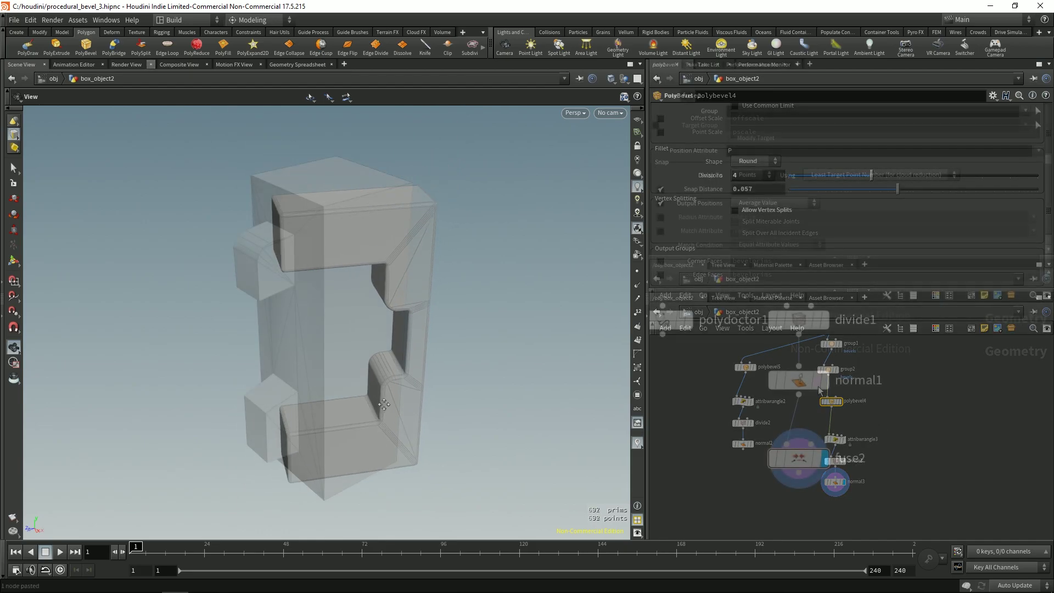
# Step: Compare fuse2 enabled versus bypassed while orbiting the model
pyautogui.scroll(5, 329, 240)
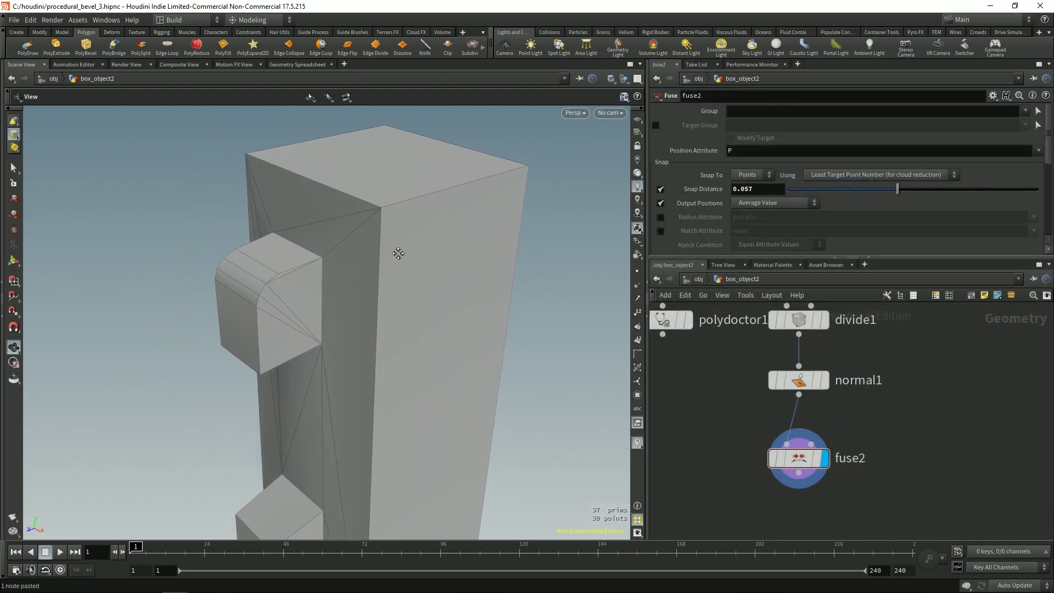
pyautogui.moveTo(353, 264); pyautogui.dragTo(360, 274)
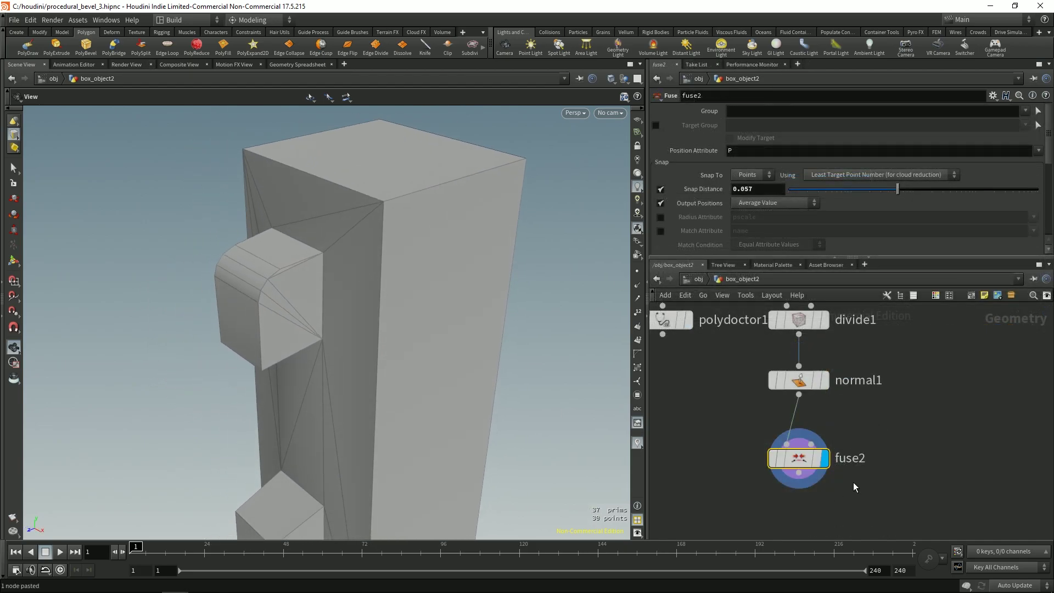
pyautogui.press('b')
pyautogui.press('b')
pyautogui.press('b')
pyautogui.press('b')
pyautogui.press('b')
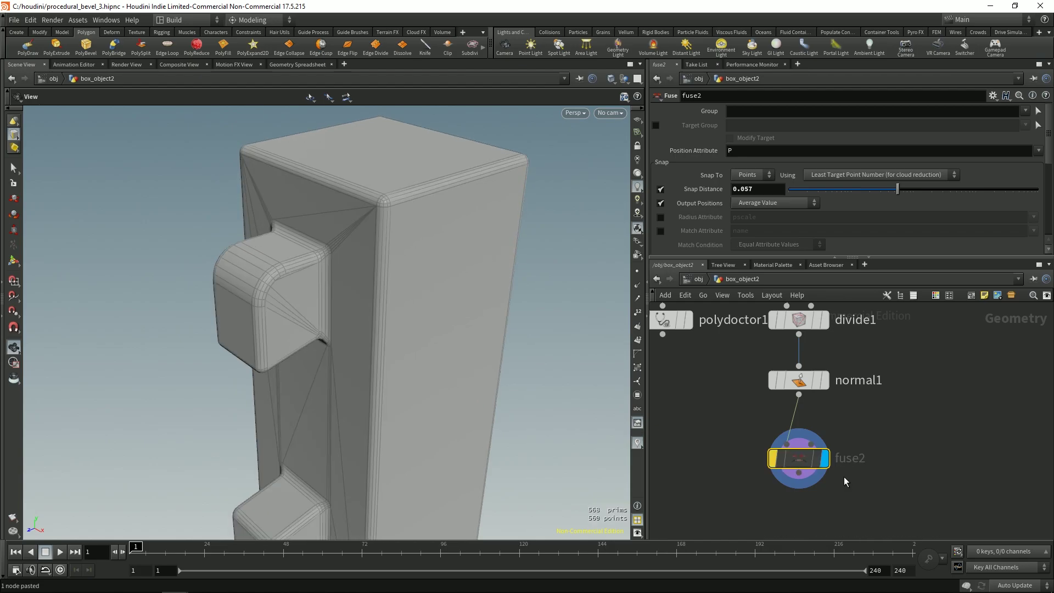
pyautogui.press('b')
pyautogui.press('b')
pyautogui.press('b')
pyautogui.press('b')
pyautogui.press('b')
pyautogui.keyDown('alt'); pyautogui.moveTo(351, 356); pyautogui.dragTo(370, 356); pyautogui.keyUp('alt')
pyautogui.keyDown('alt'); pyautogui.moveTo(370, 356); pyautogui.dragTo(205, 302, button='right'); pyautogui.keyUp('alt')
pyautogui.keyDown('alt'); pyautogui.moveTo(205, 301); pyautogui.dragTo(391, 390); pyautogui.keyUp('alt')
pyautogui.press('b')
pyautogui.press('b')
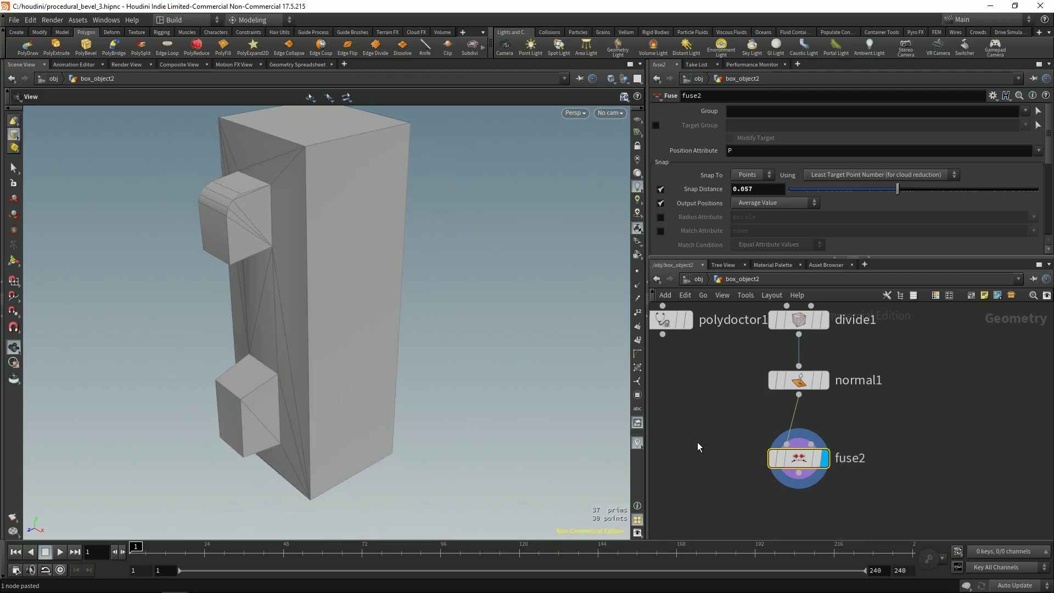
pyautogui.moveTo(699, 436); pyautogui.dragTo(709, 465, button='middle')
# Step: Add a Fuse node after normal1 with Snap Distance 0.057
pyautogui.moveTo(830, 442); pyautogui.dragTo(906, 467)
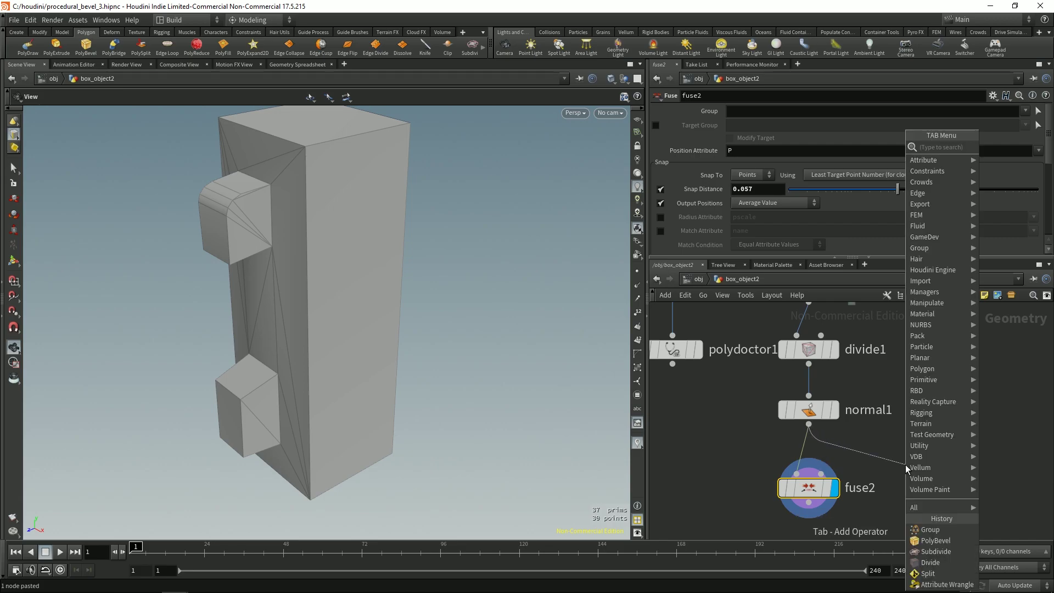
pyautogui.write('fuse')
pyautogui.press('Return')
pyautogui.click(906, 468)
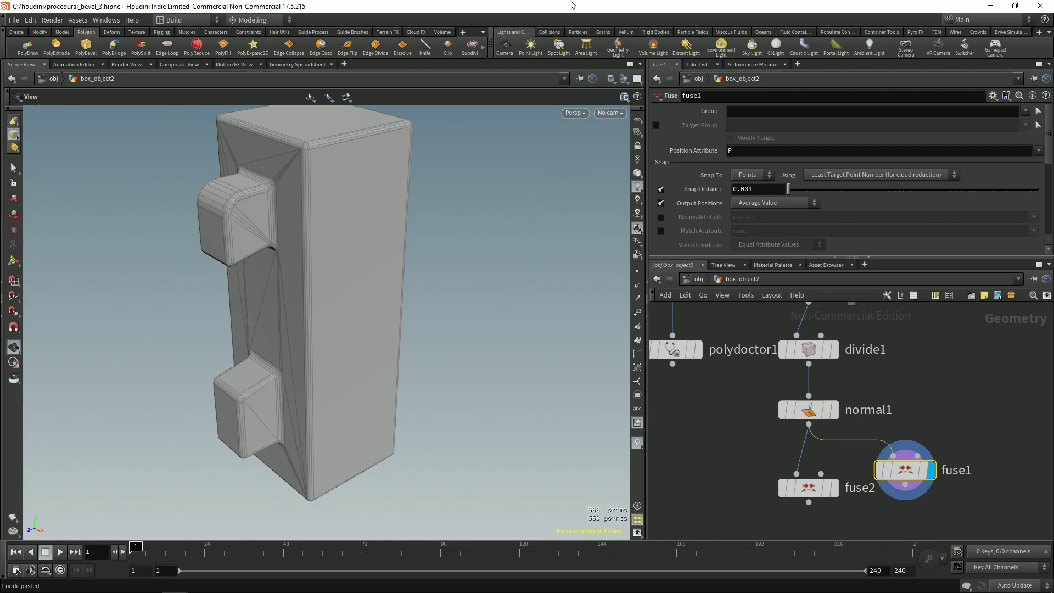
pyautogui.moveTo(772, 195); pyautogui.dragTo(1026, 181, button='middle')
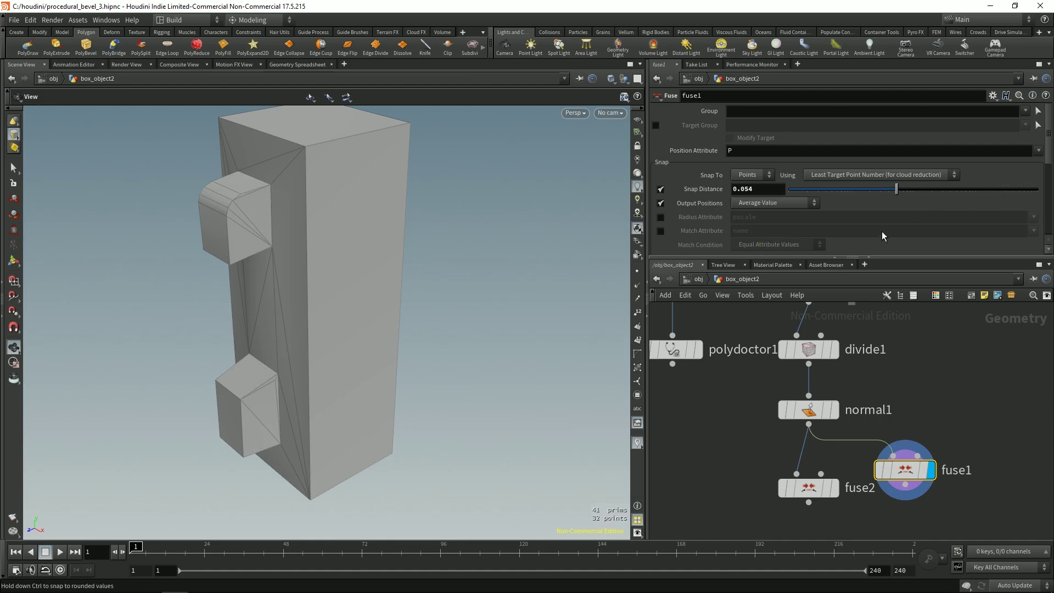
pyautogui.moveTo(280, 248); pyautogui.dragTo(342, 344)
pyautogui.moveTo(763, 188); pyautogui.dragTo(789, 227, button='middle')
pyautogui.moveTo(400, 289); pyautogui.dragTo(338, 355)
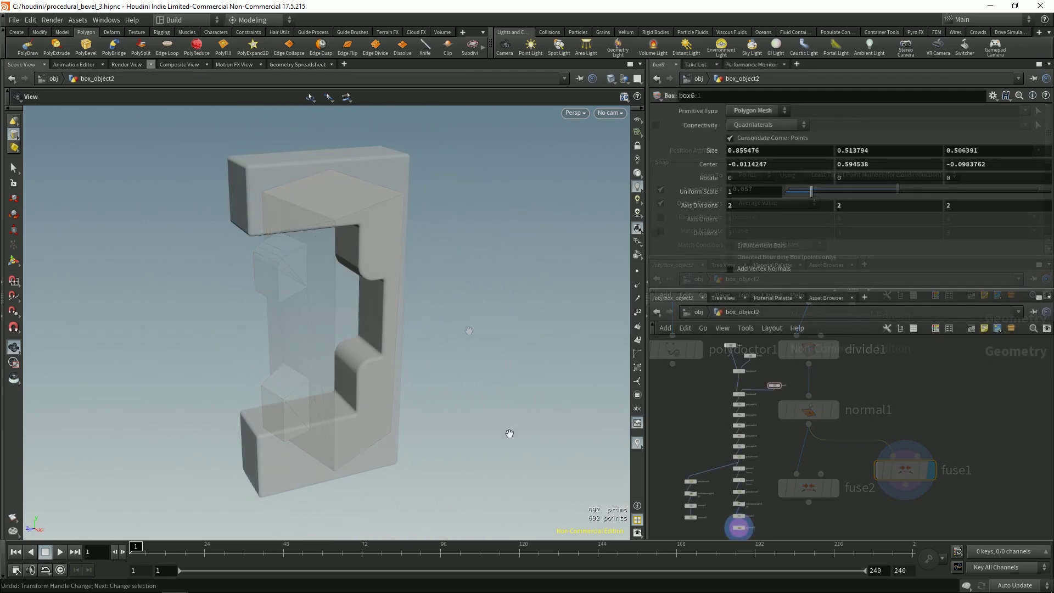
# Step: Resize box6 to 0.386878 high and move its centre to (-0.011, 0.677, -0.086) in the notch
pyautogui.moveTo(384, 327); pyautogui.dragTo(433, 330)
pyautogui.scroll(3, 799, 365)
pyautogui.press('Return')
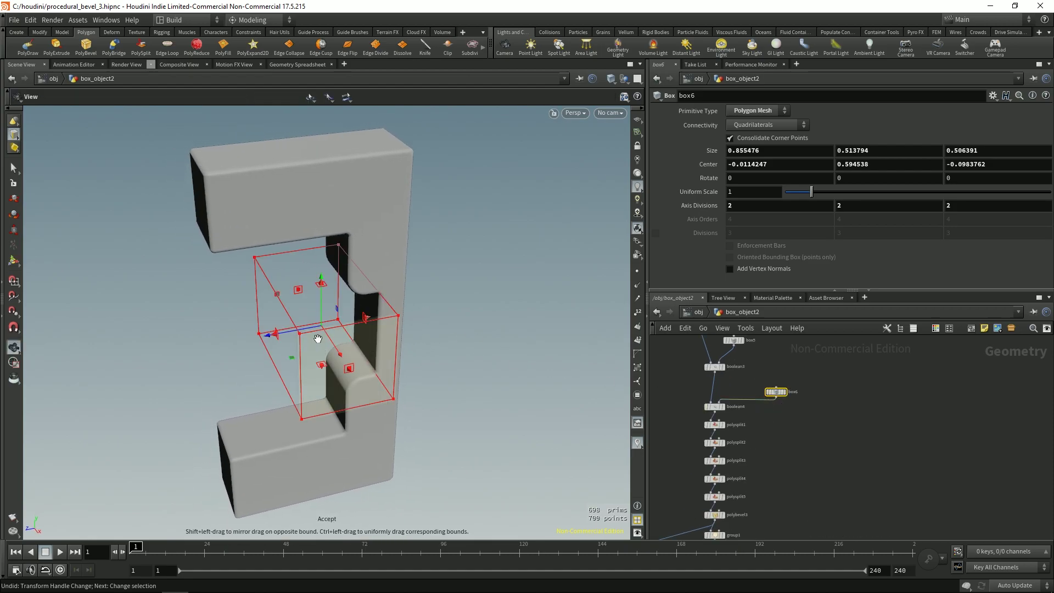
pyautogui.scroll(2, 310, 337)
pyautogui.scroll(-2, 308, 311)
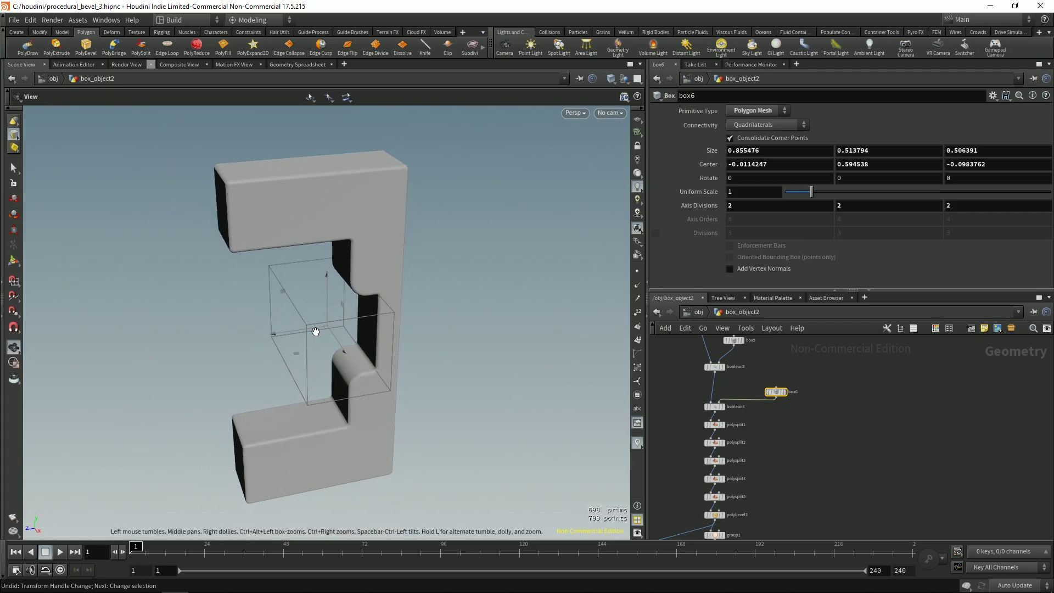
pyautogui.moveTo(333, 296); pyautogui.dragTo(333, 292)
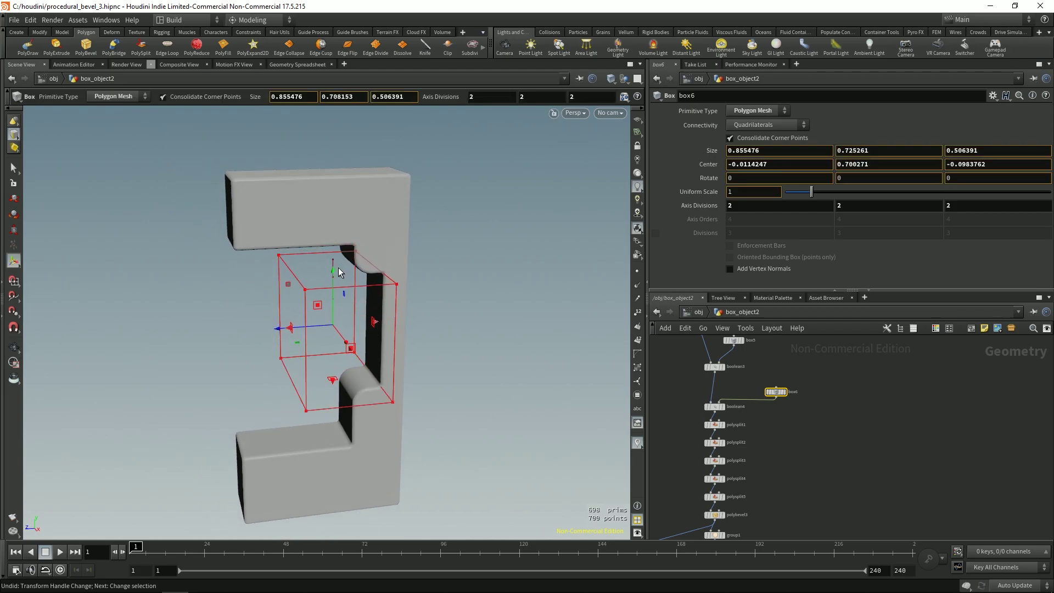
pyautogui.moveTo(333, 309); pyautogui.dragTo(332, 305)
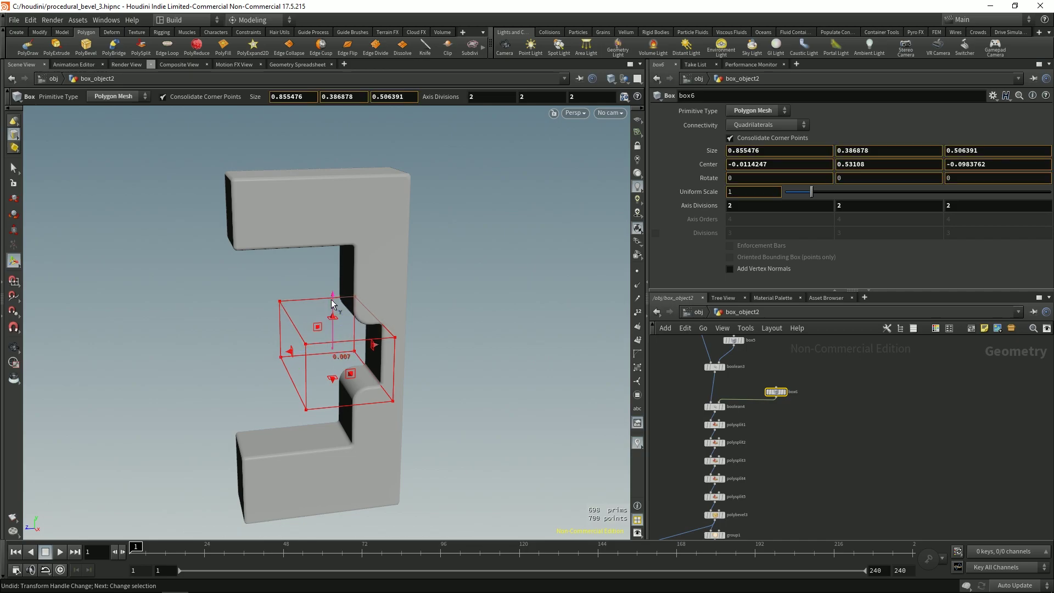
pyautogui.moveTo(340, 250); pyautogui.dragTo(326, 317)
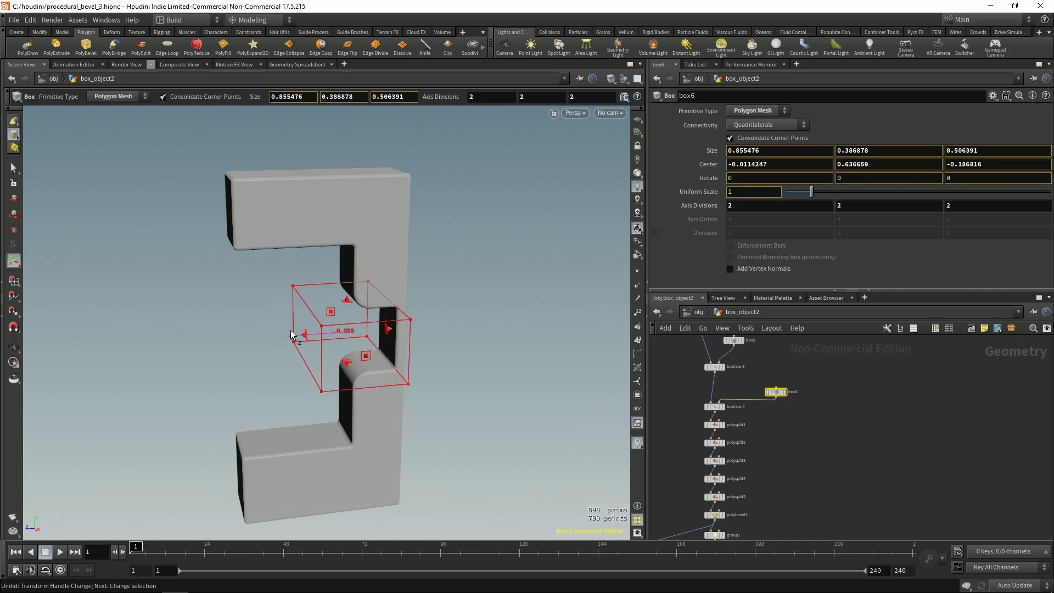
pyautogui.moveTo(295, 333)
pyautogui.mouseDown()
pyautogui.moveTo(307, 330)
pyautogui.moveTo(297, 333)
pyautogui.mouseUp()
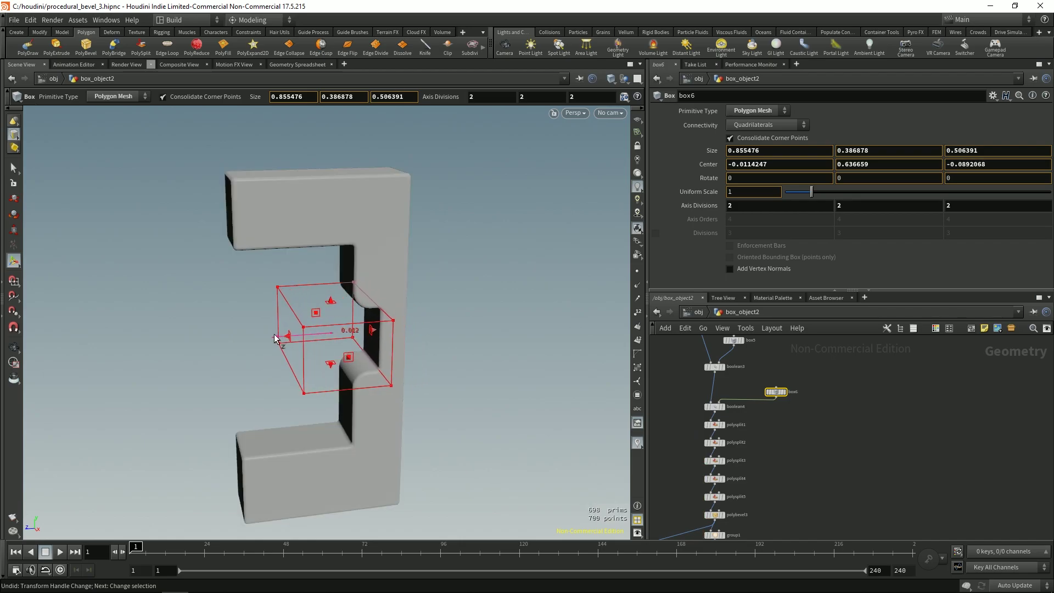
pyautogui.moveTo(329, 299); pyautogui.dragTo(324, 269)
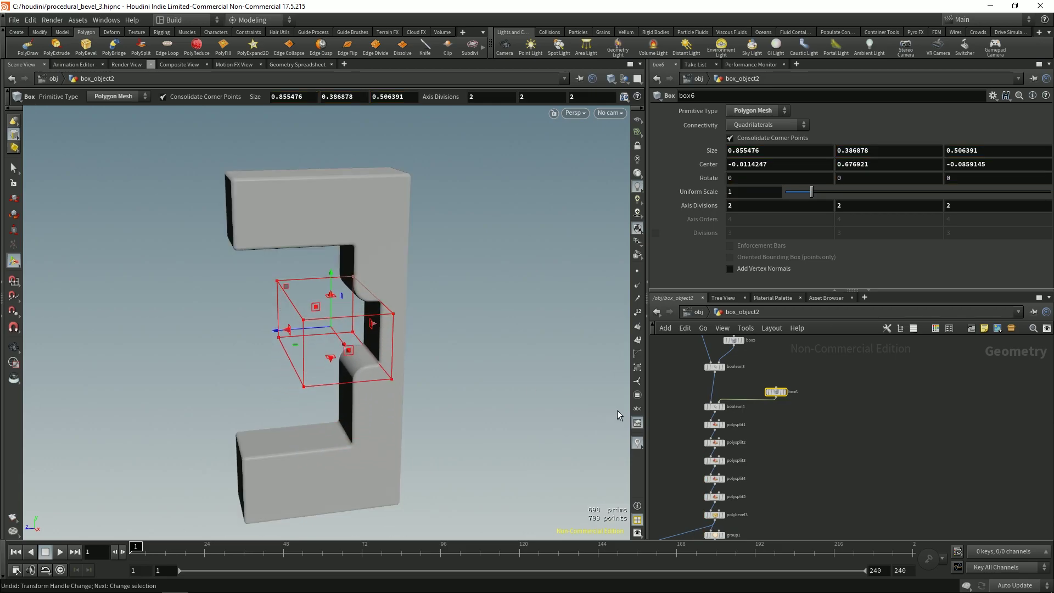
pyautogui.scroll(-3, 779, 414)
pyautogui.scroll(5, 725, 395)
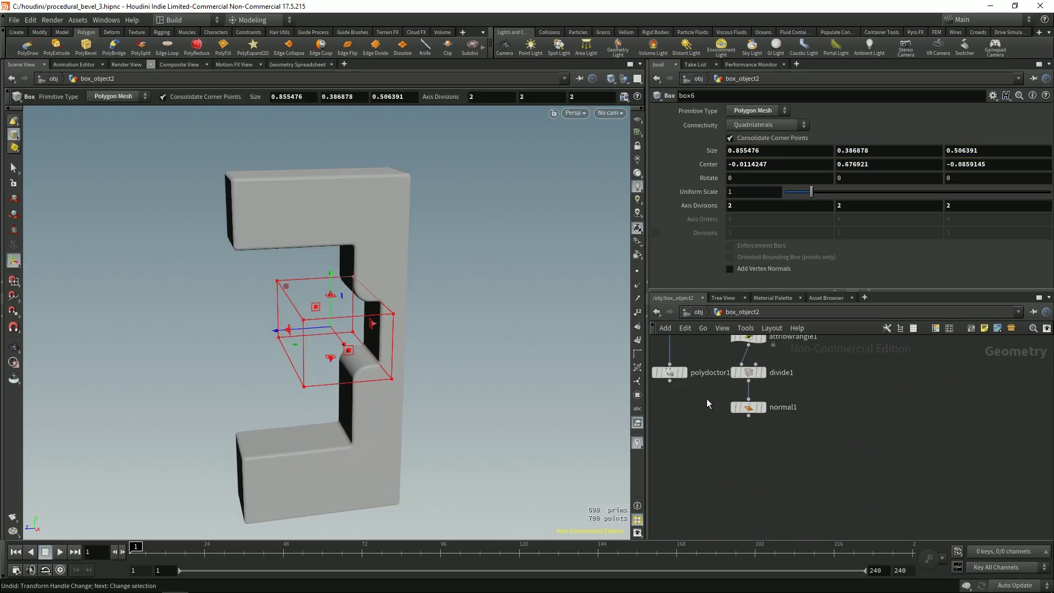
# Step: Display normal1's output and move box2 in height and depth
pyautogui.click(762, 406)
pyautogui.moveTo(849, 408); pyautogui.dragTo(856, 537, button='middle')
pyautogui.click(799, 398)
pyautogui.scroll(-2, 287, 357)
pyautogui.moveTo(287, 357); pyautogui.dragTo(437, 329)
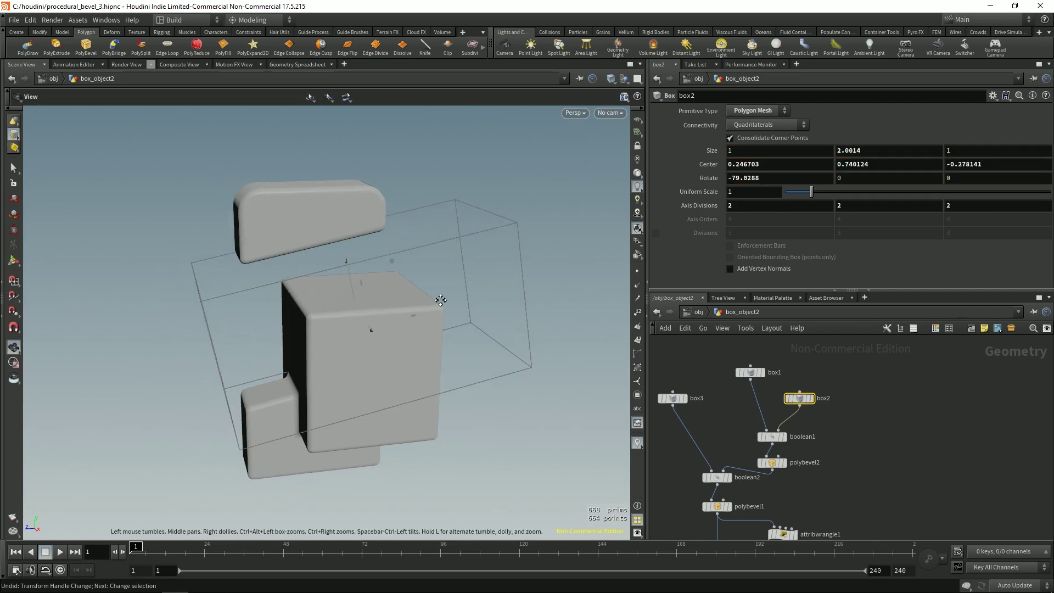
# Step: Stretch box3 to Size Y 2.84164, centred at Y 0.514403
pyautogui.scroll(-2, 353, 324)
pyautogui.scroll(-1, 715, 366)
pyautogui.click(716, 365)
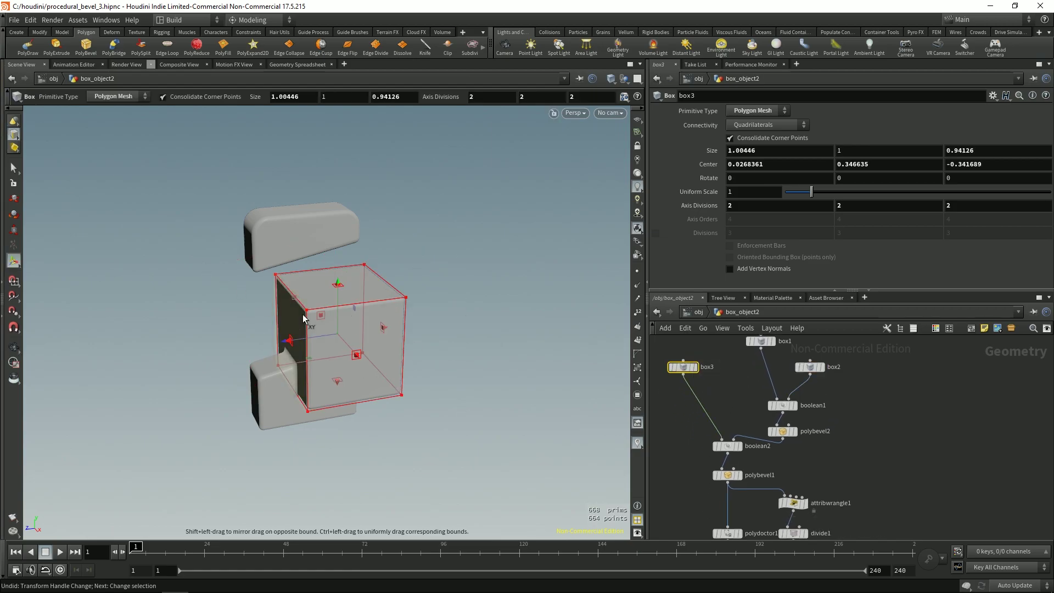
pyautogui.moveTo(349, 291); pyautogui.dragTo(357, 165)
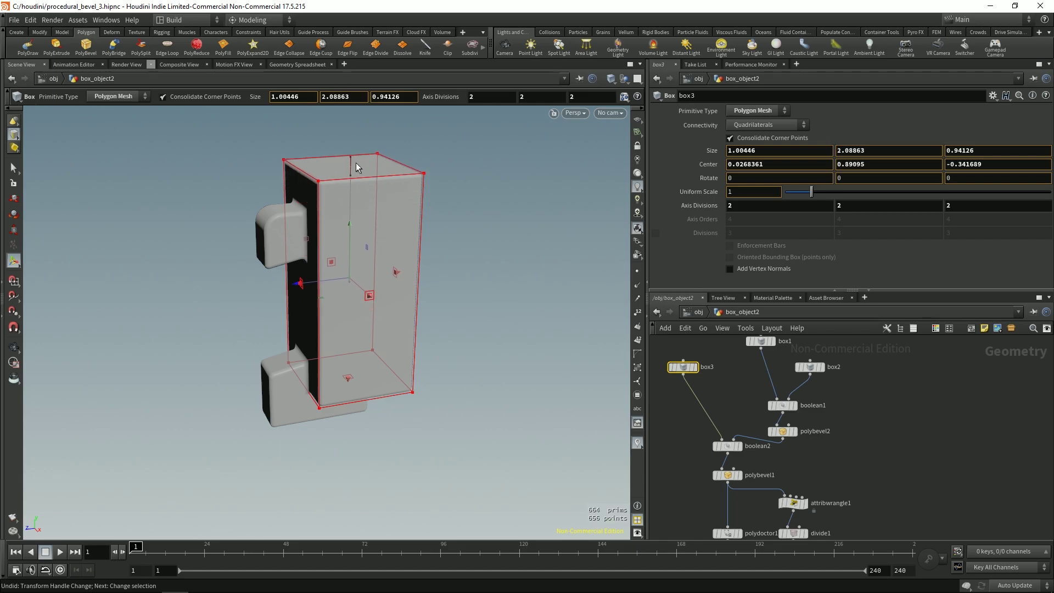
pyautogui.press('Escape')
pyautogui.moveTo(376, 242); pyautogui.dragTo(320, 325)
pyautogui.press('Return')
pyautogui.moveTo(327, 368); pyautogui.dragTo(298, 334)
pyautogui.press('Escape')
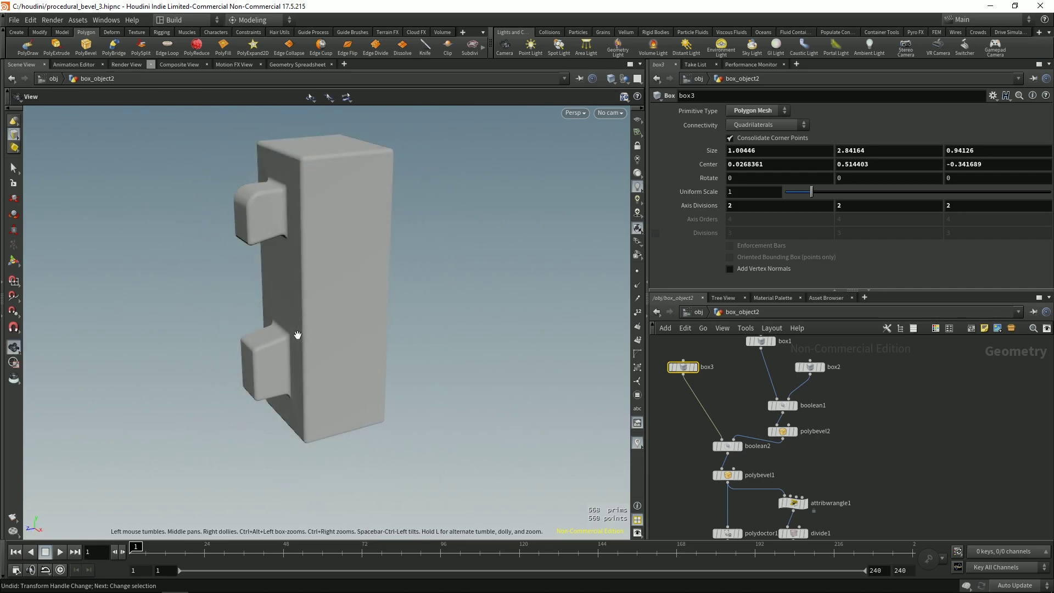